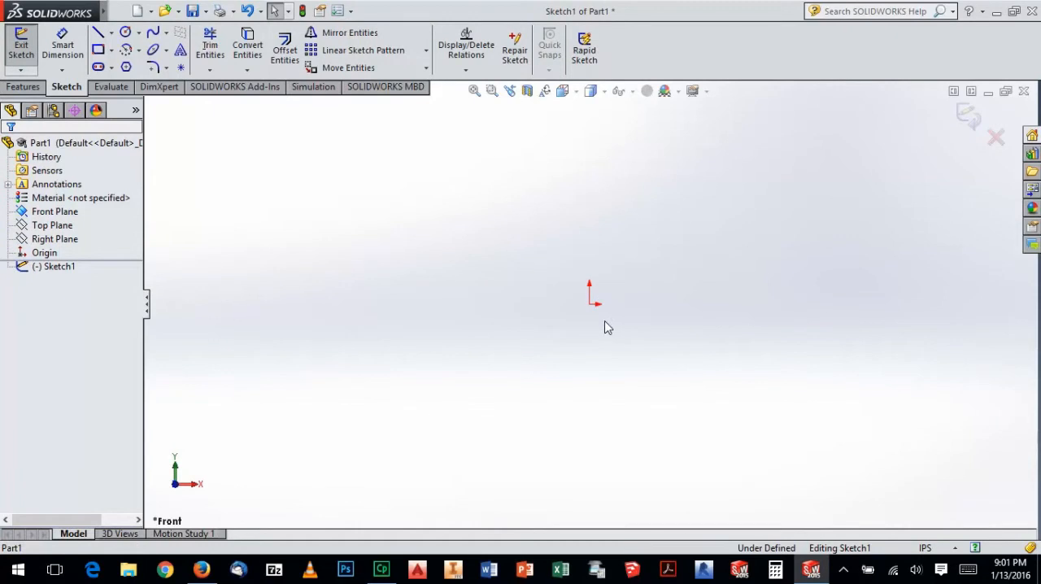
# Sketch a horizontal construction centerline through the origin, about 14.2 in long
pyautogui.click(111, 34)
pyautogui.click(134, 58)
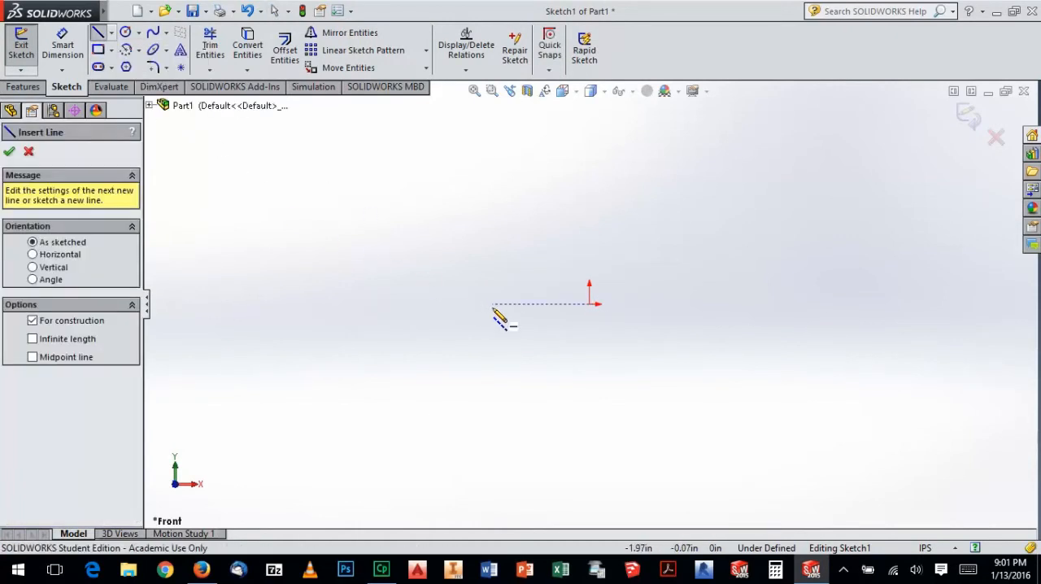
pyautogui.click(589, 304)
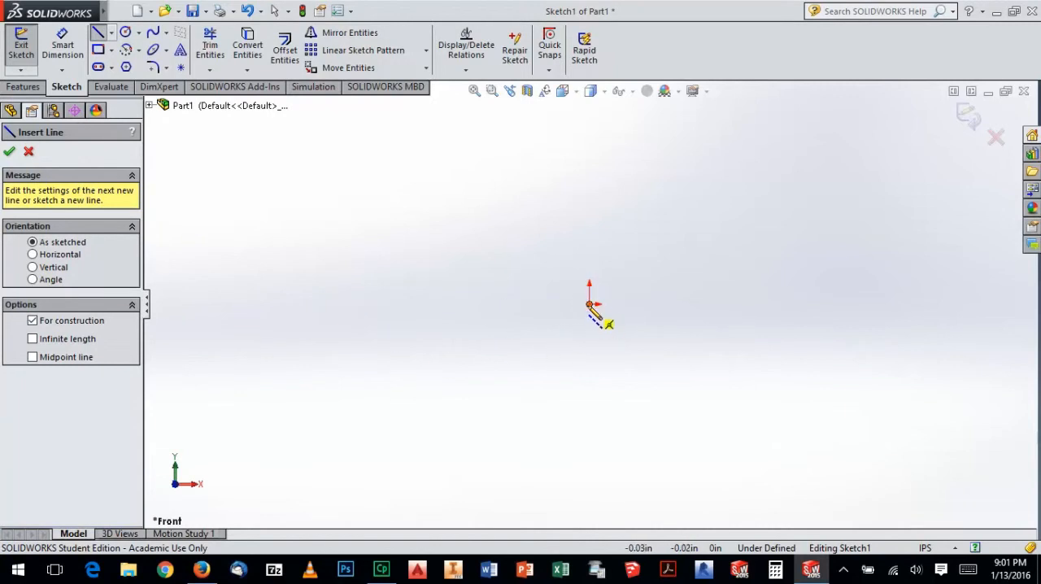
pyautogui.click(252, 304)
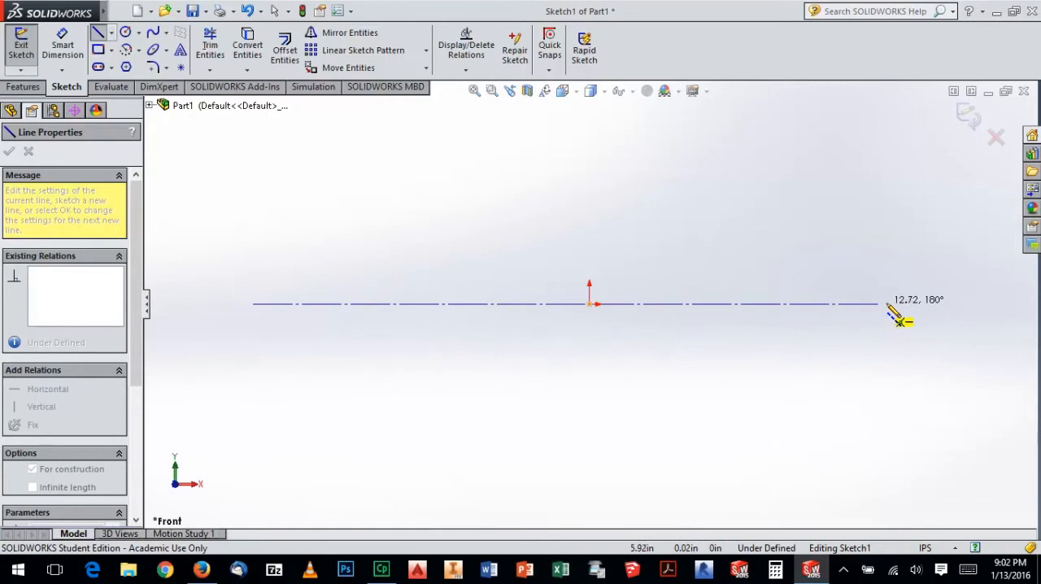
pyautogui.click(952, 304)
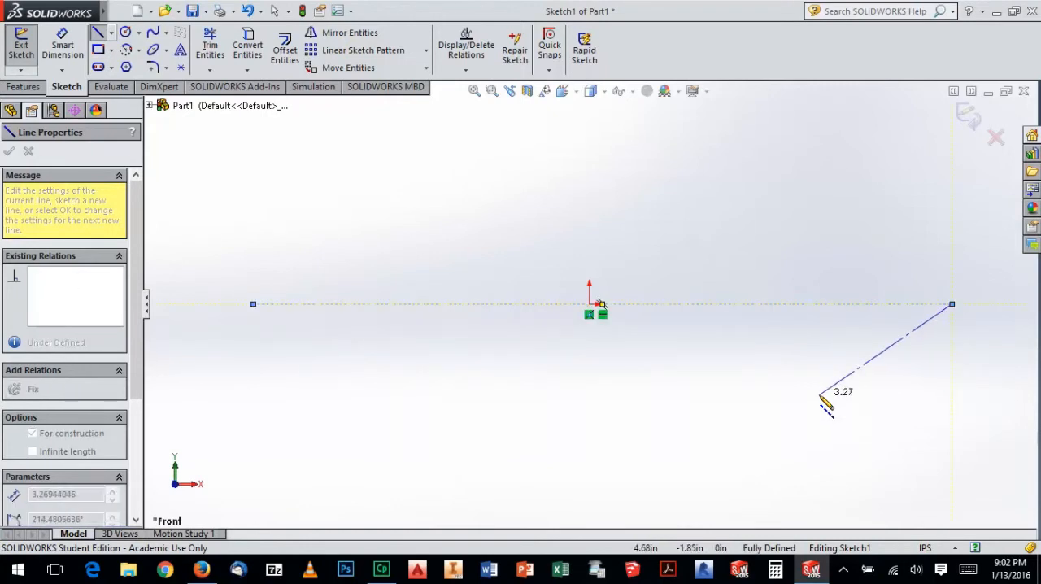
pyautogui.press('Escape')
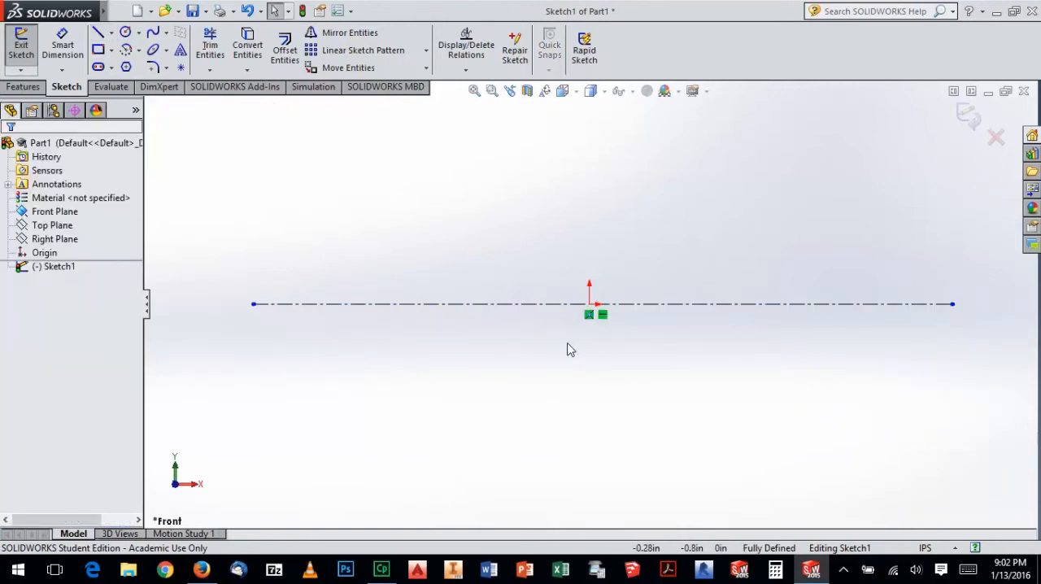
# Sketch the left and right stepped sides of a profile above the horizontal centerline, with vertical and horizontal lines starting and ending on it
pyautogui.click(96, 35)
pyautogui.click(317, 304)
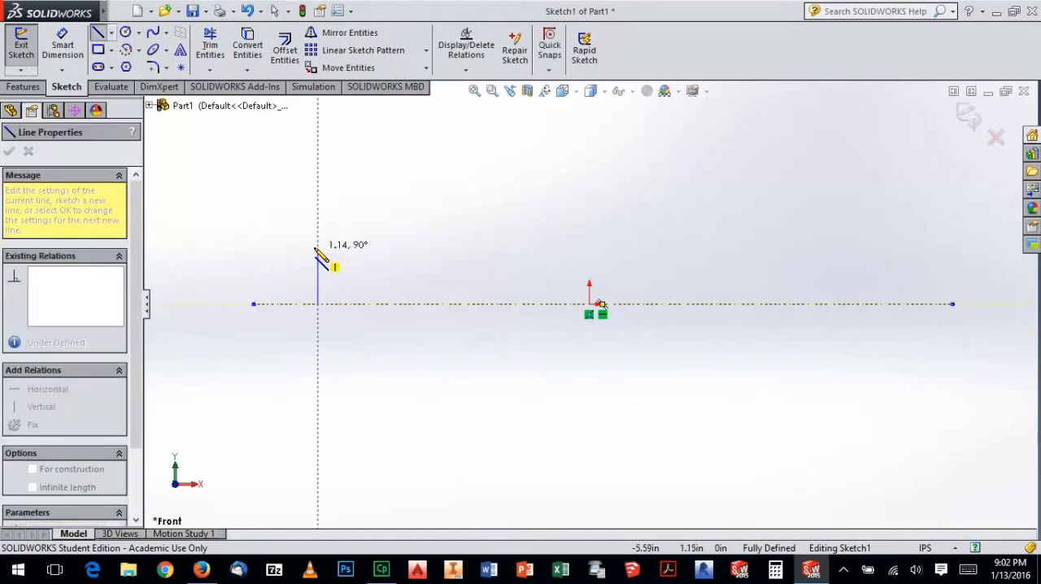
pyautogui.click(317, 242)
pyautogui.click(463, 242)
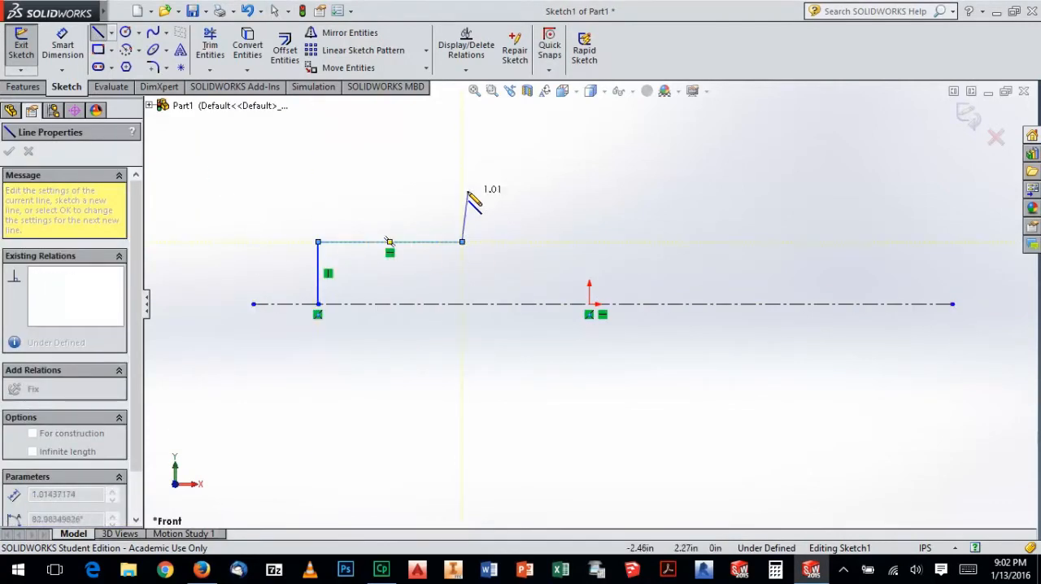
pyautogui.click(462, 177)
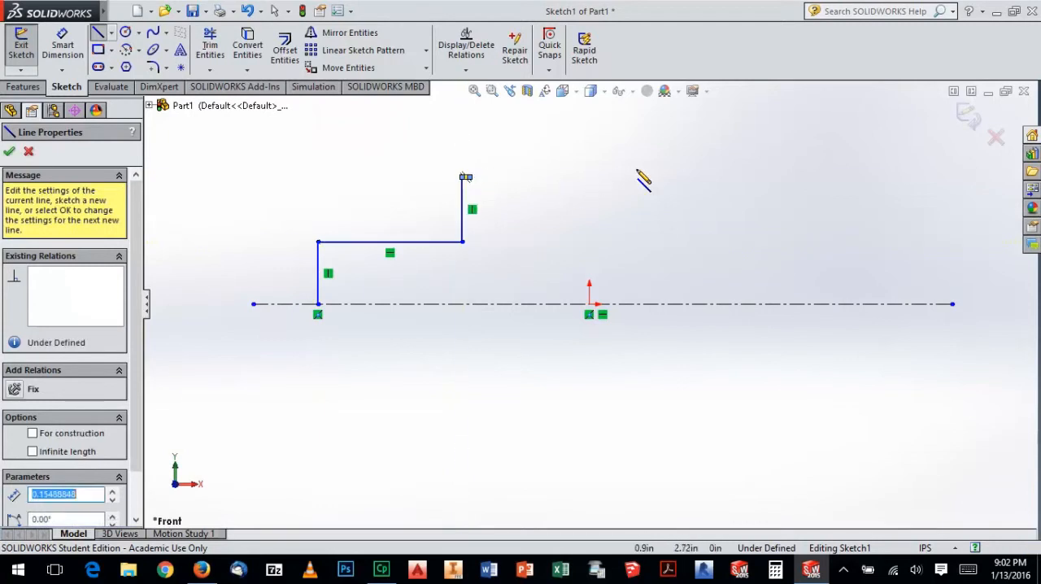
pyautogui.click(654, 241)
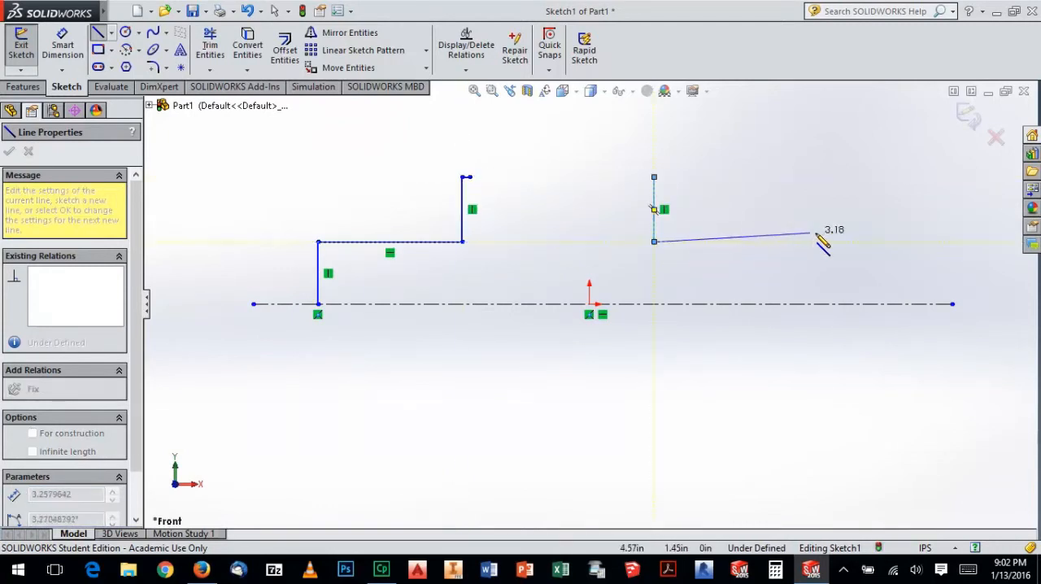
pyautogui.click(855, 242)
pyautogui.click(855, 303)
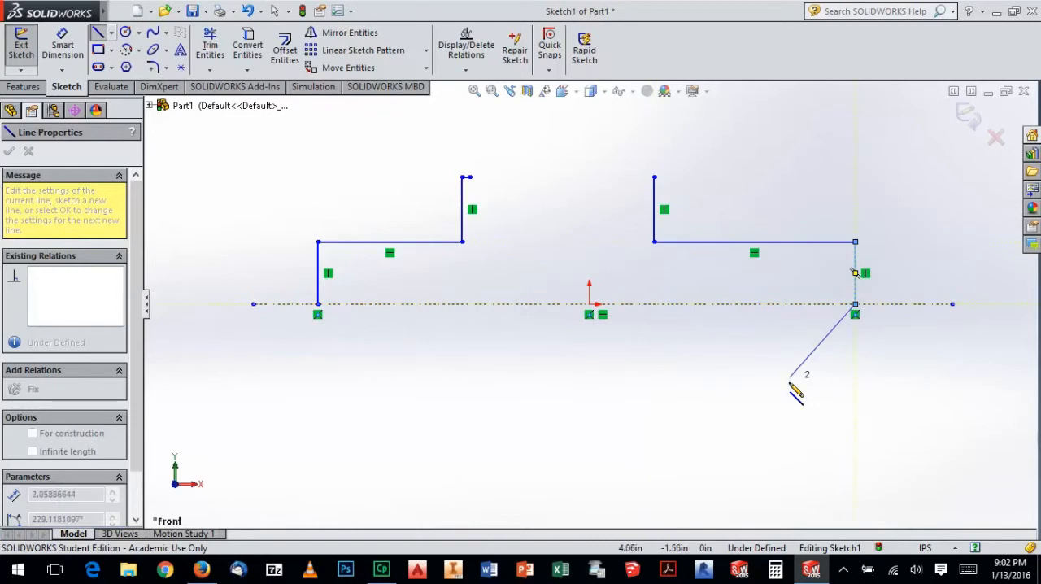
pyautogui.click(763, 367)
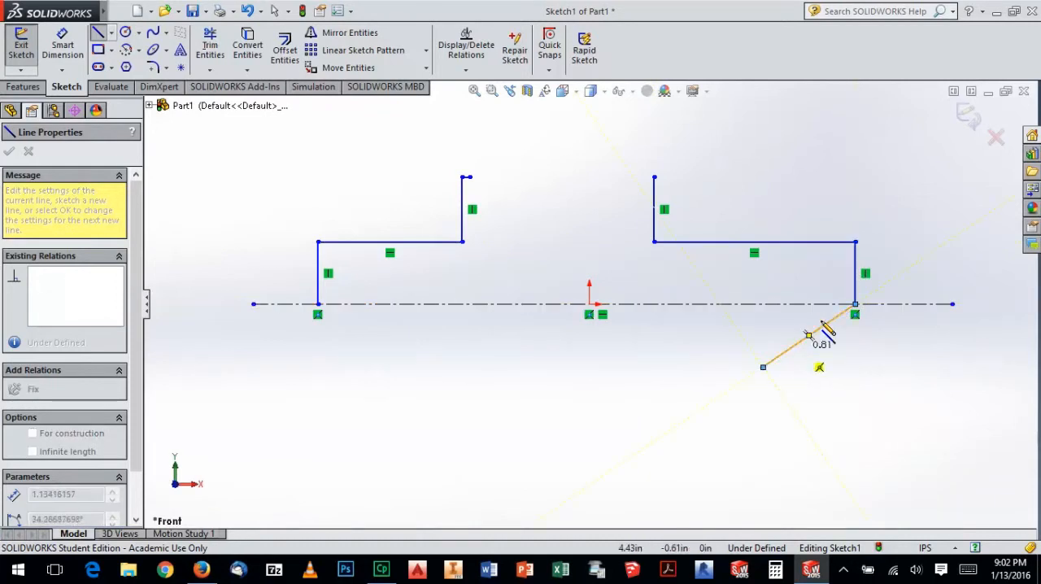
pyautogui.press('Escape')
pyautogui.press('Escape')
# Delete the stray diagonal line below the centerline and the short horizontal stub at the top of the left step
pyautogui.click(789, 349)
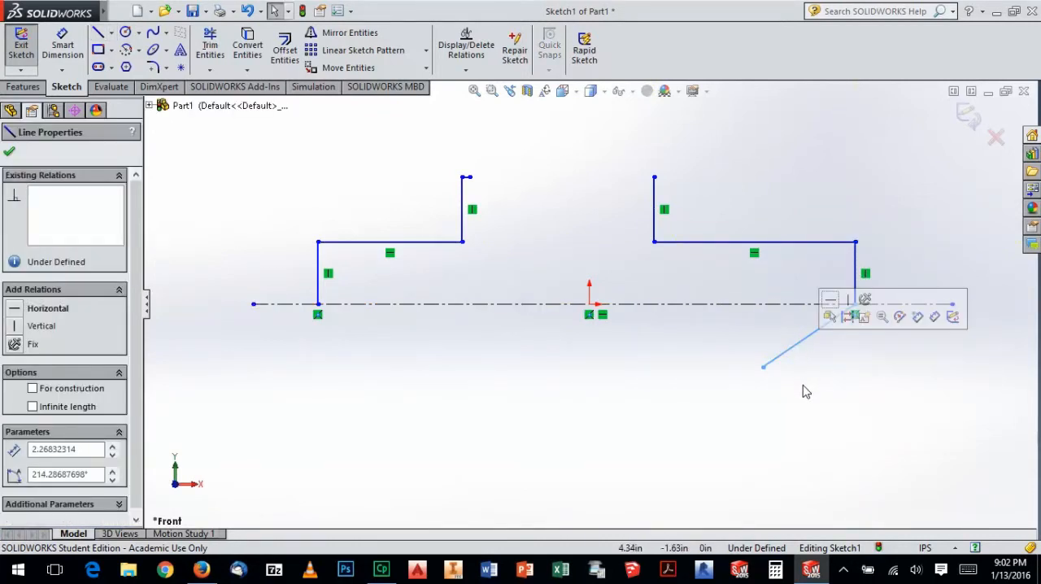
pyautogui.press('Delete')
pyautogui.moveTo(392, 157); pyautogui.dragTo(536, 202)
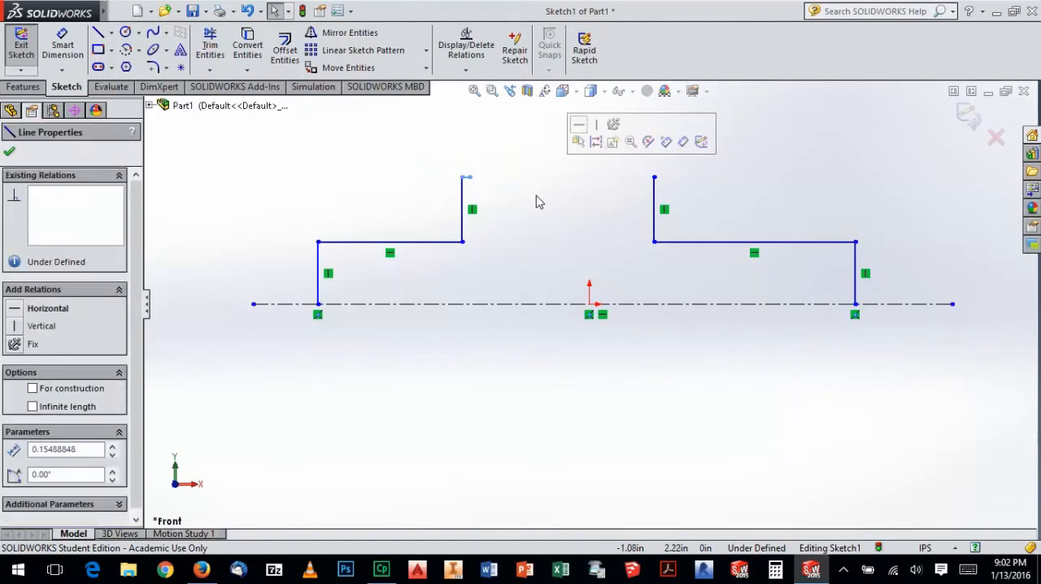
pyautogui.press('Delete')
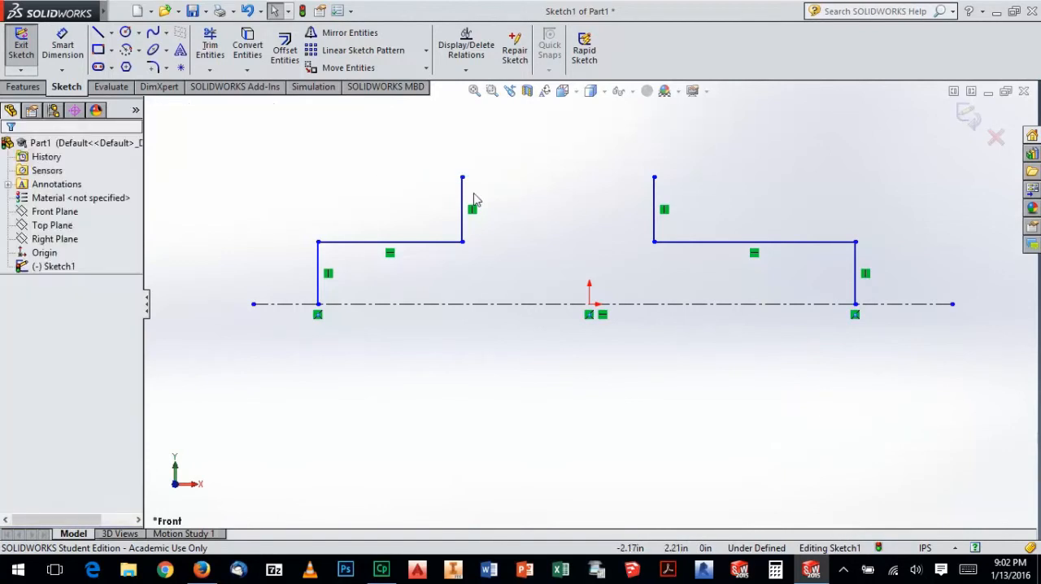
# Join the upper ends of the two inner vertical lines with a horizontal line about 3.9 in long
pyautogui.click(96, 33)
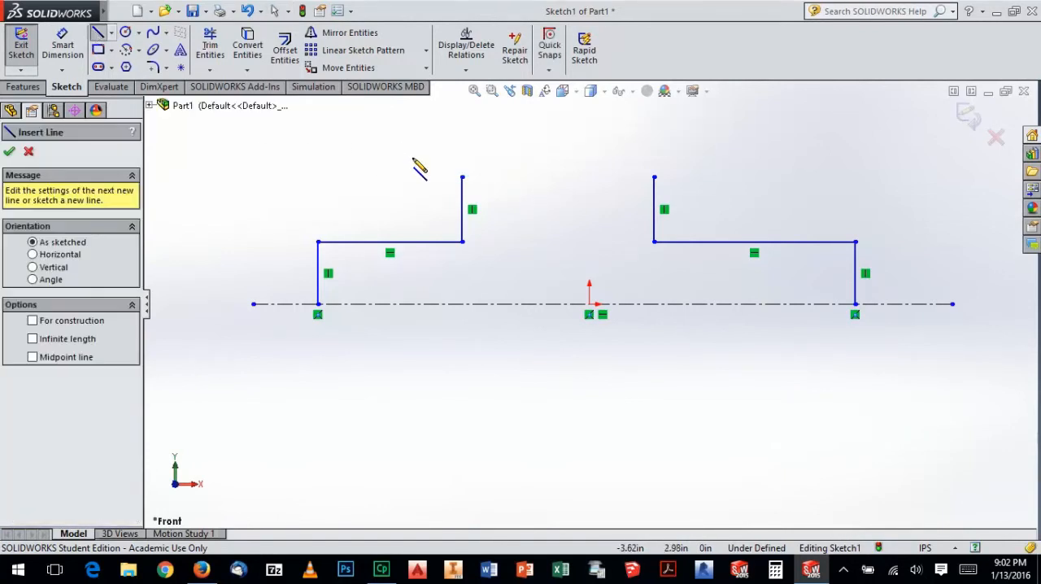
pyautogui.click(462, 177)
pyautogui.click(654, 177)
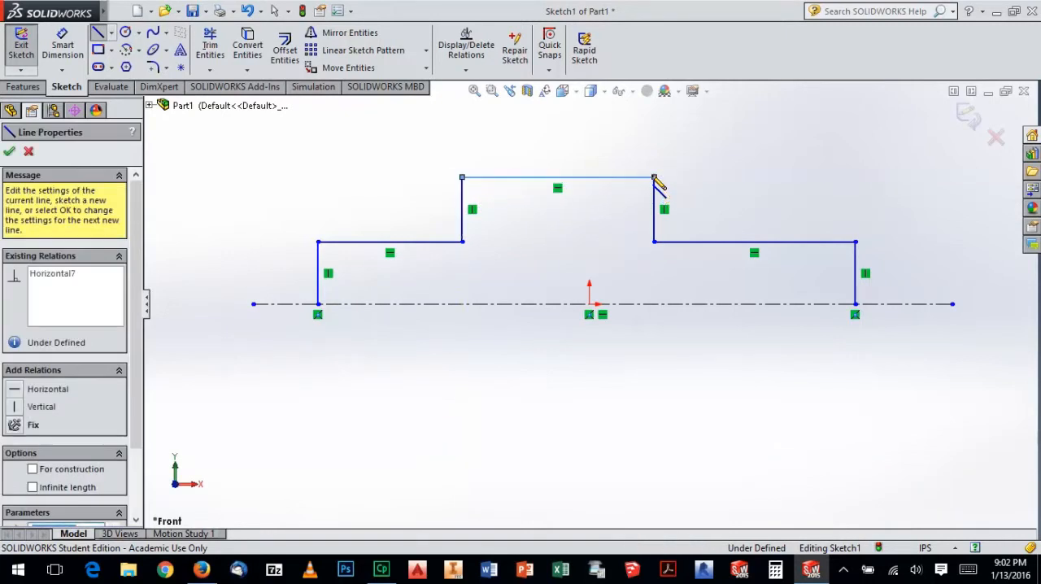
pyautogui.press('Escape')
pyautogui.press('Escape')
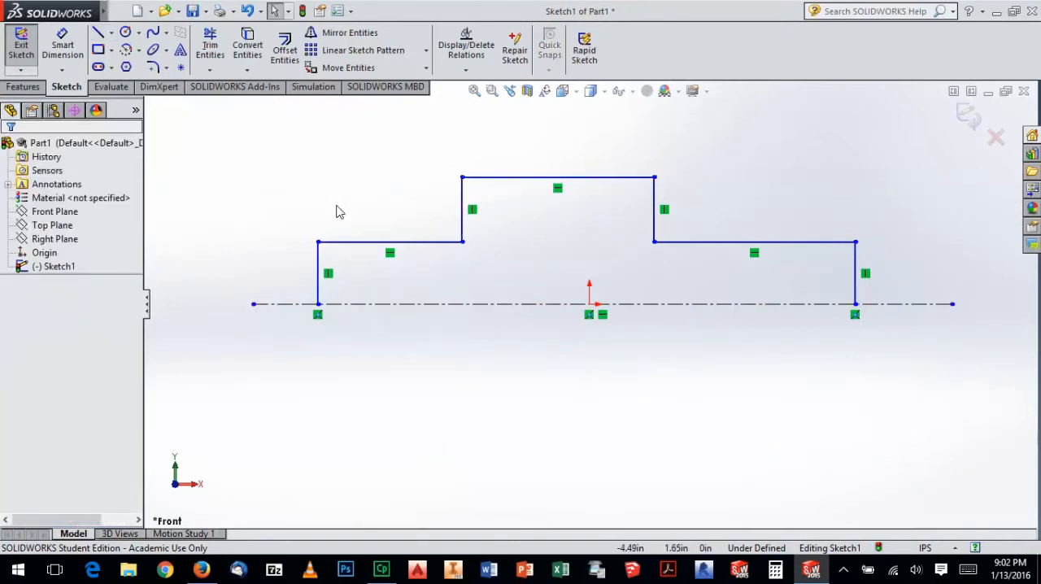
# Close the profile with a solid line about 10.9 in long along the centerline, between the lower ends of the outer verticals
pyautogui.click(99, 34)
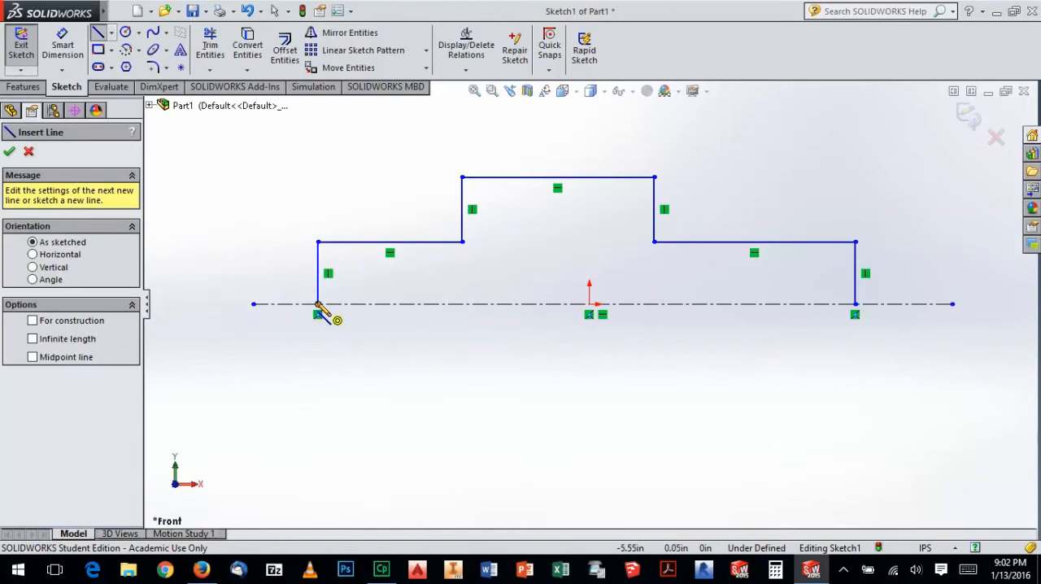
pyautogui.click(318, 304)
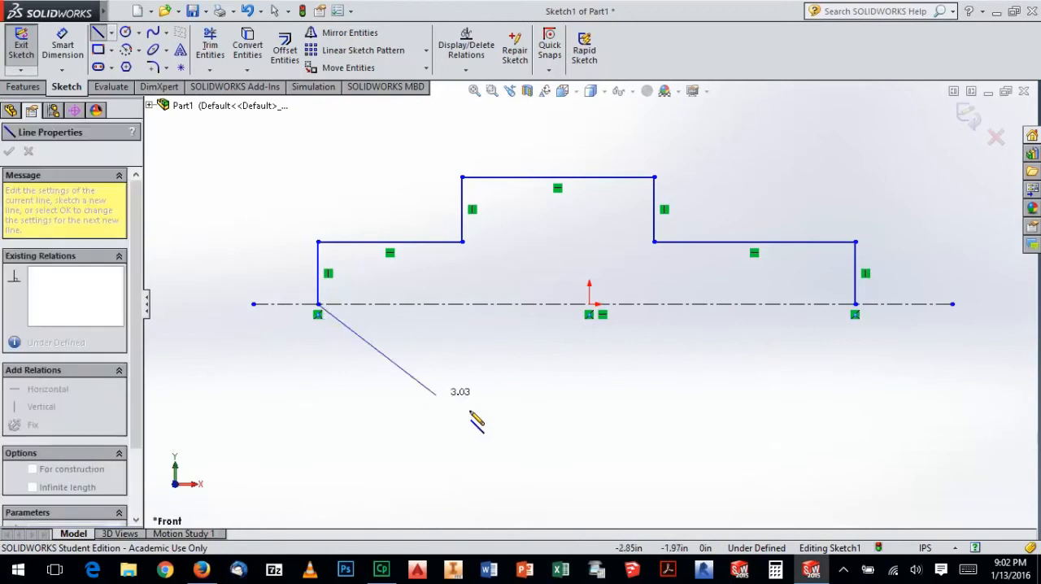
pyautogui.doubleClick(855, 304)
pyautogui.press('Escape')
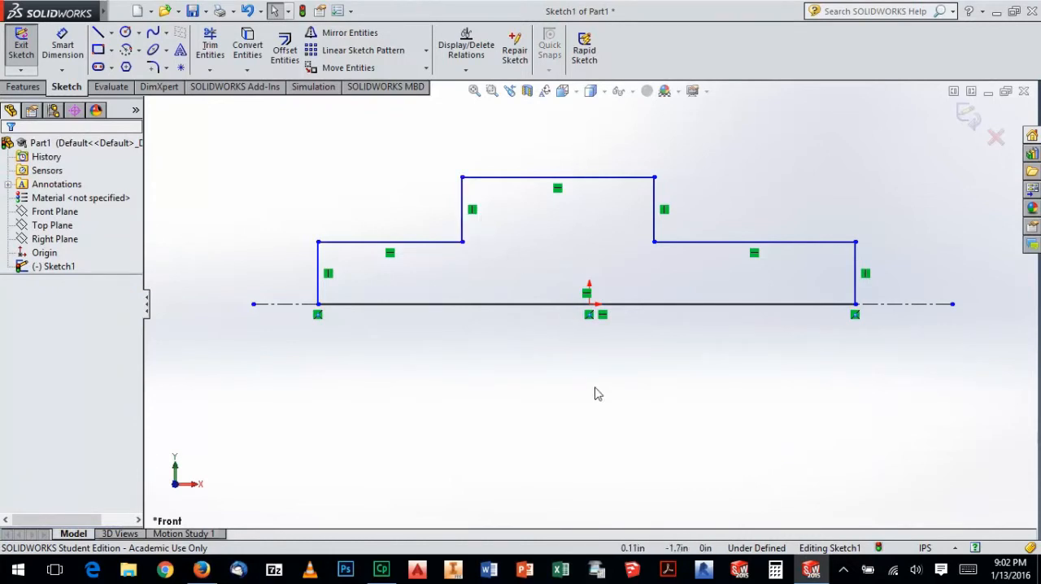
# Sketch a vertical construction centerline through the origin and move its lower endpoint onto the origin
pyautogui.click(111, 33)
pyautogui.click(130, 62)
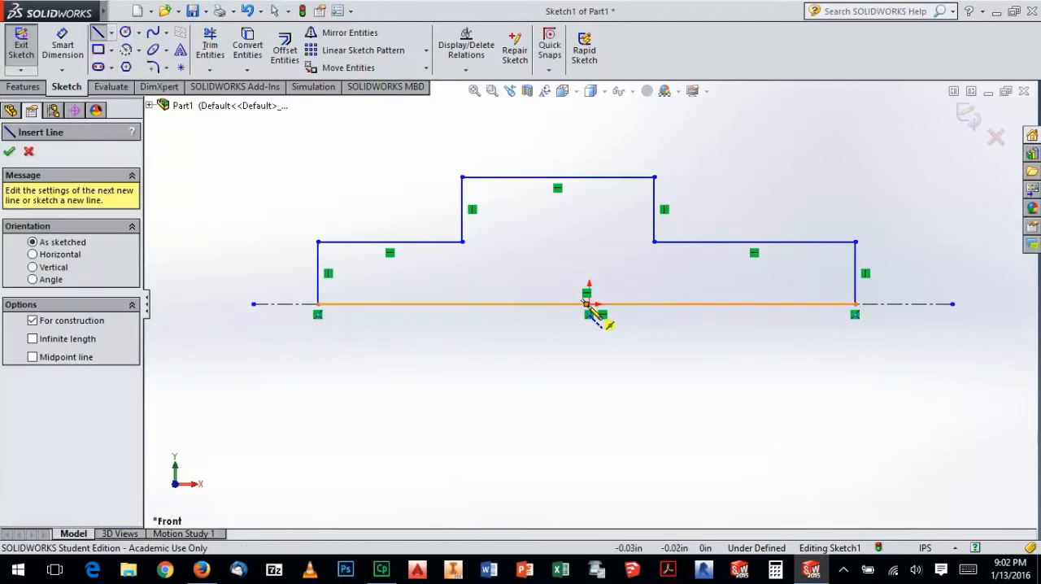
pyautogui.click(589, 388)
pyautogui.click(589, 127)
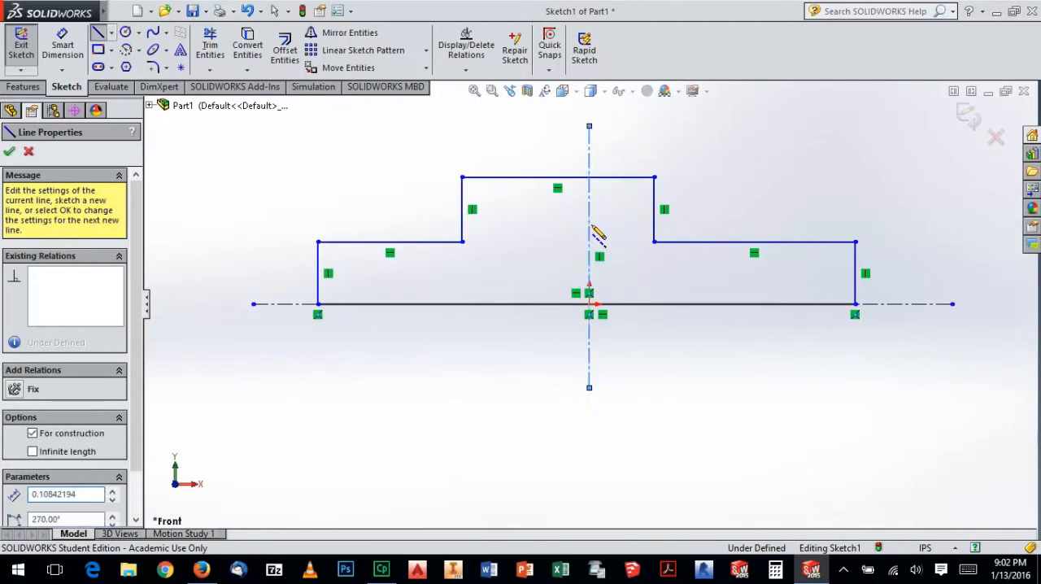
pyautogui.press('Escape')
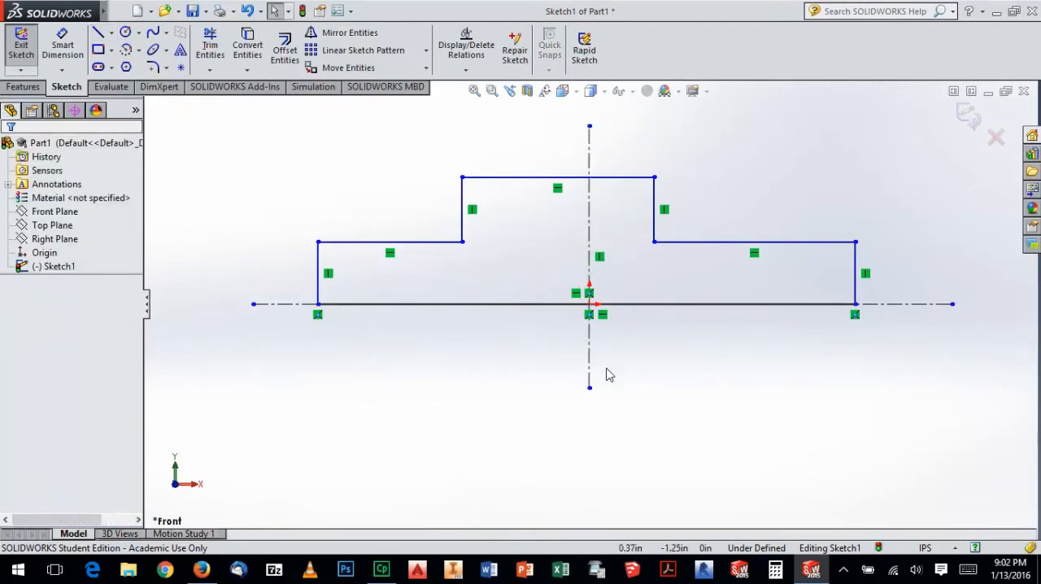
pyautogui.moveTo(591, 390); pyautogui.dragTo(590, 304)
pyautogui.press('Escape')
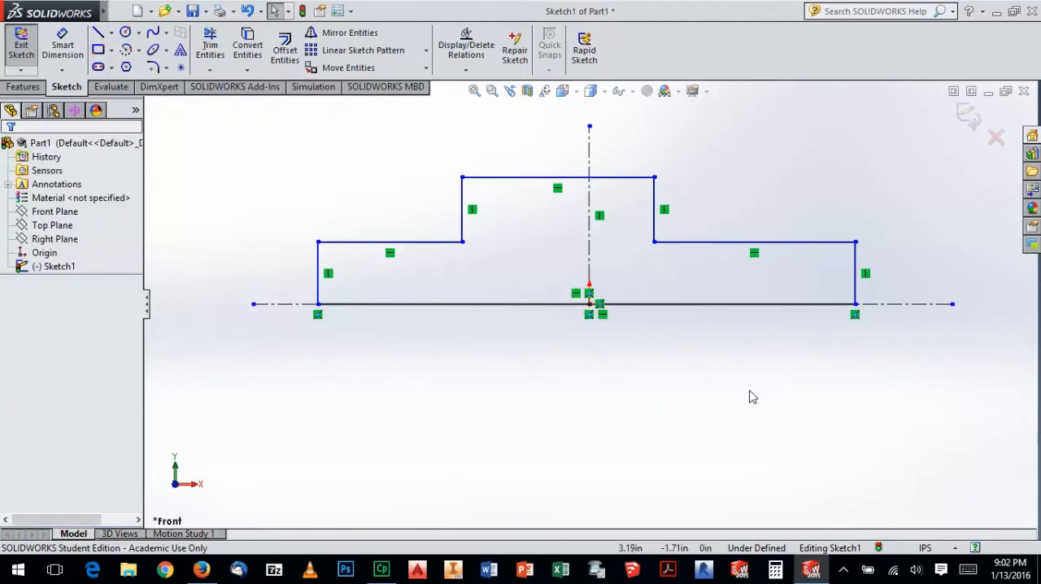
pyautogui.click(943, 304)
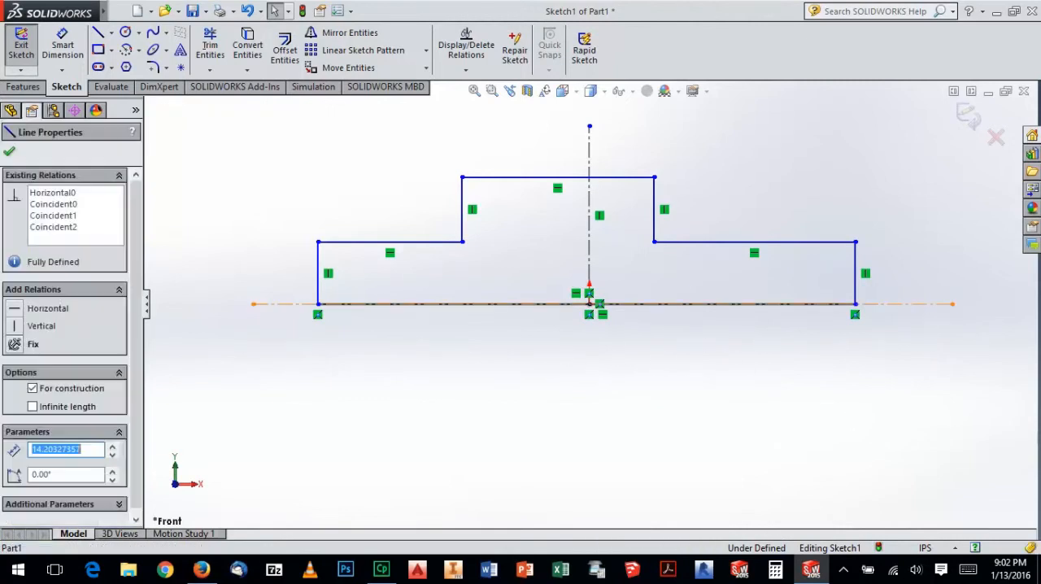
pyautogui.keyDown('ctrl'); pyautogui.click(590, 241); pyautogui.keyUp('ctrl')
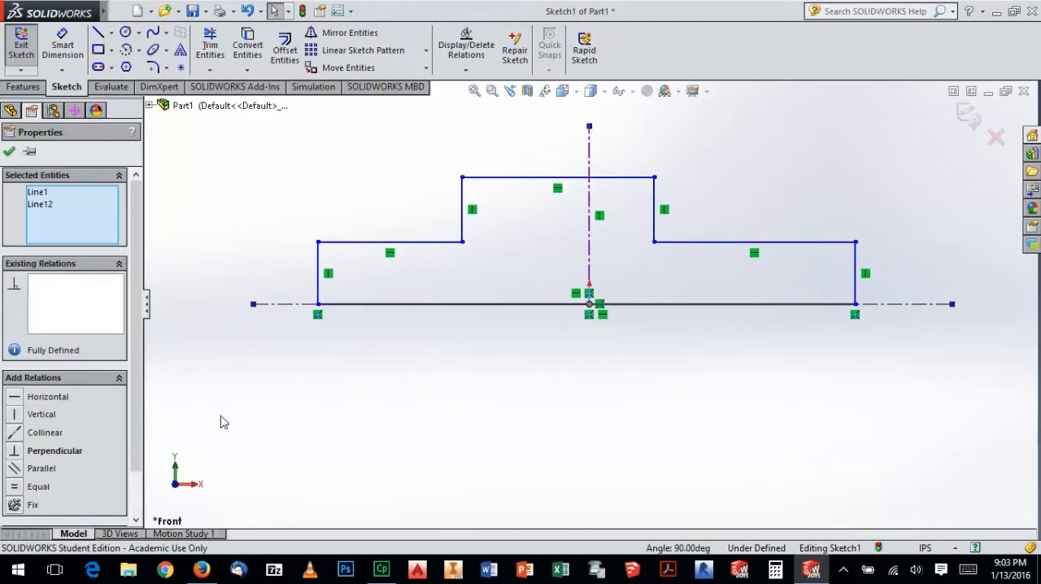
pyautogui.click(525, 371)
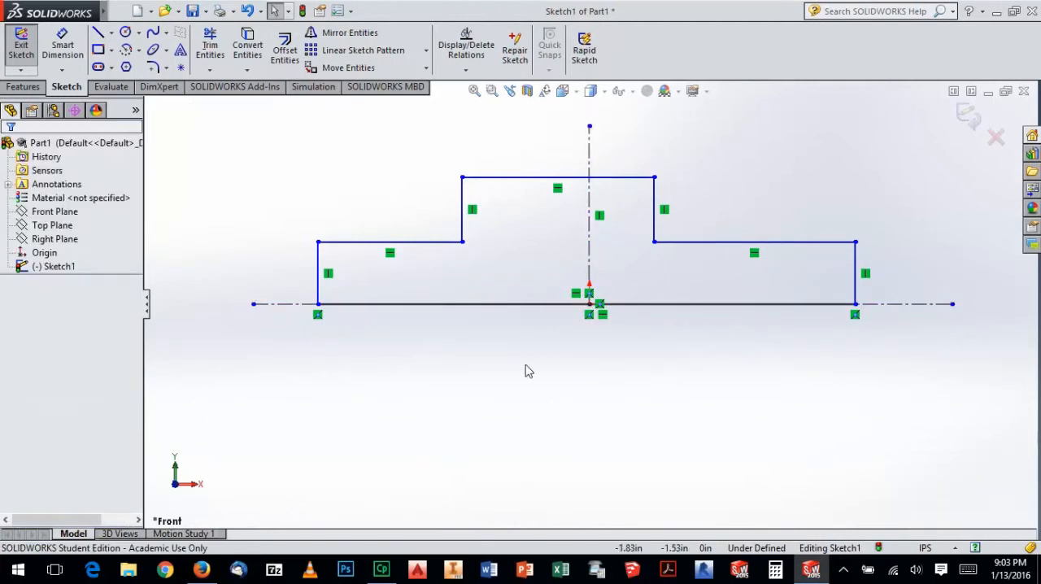
# Shorten the horizontal centerline by moving its two endpoints onto the lower corners of the profile
pyautogui.click(623, 306)
pyautogui.moveTo(954, 305); pyautogui.dragTo(855, 304)
pyautogui.click(797, 356)
pyautogui.moveTo(254, 305); pyautogui.dragTo(318, 306)
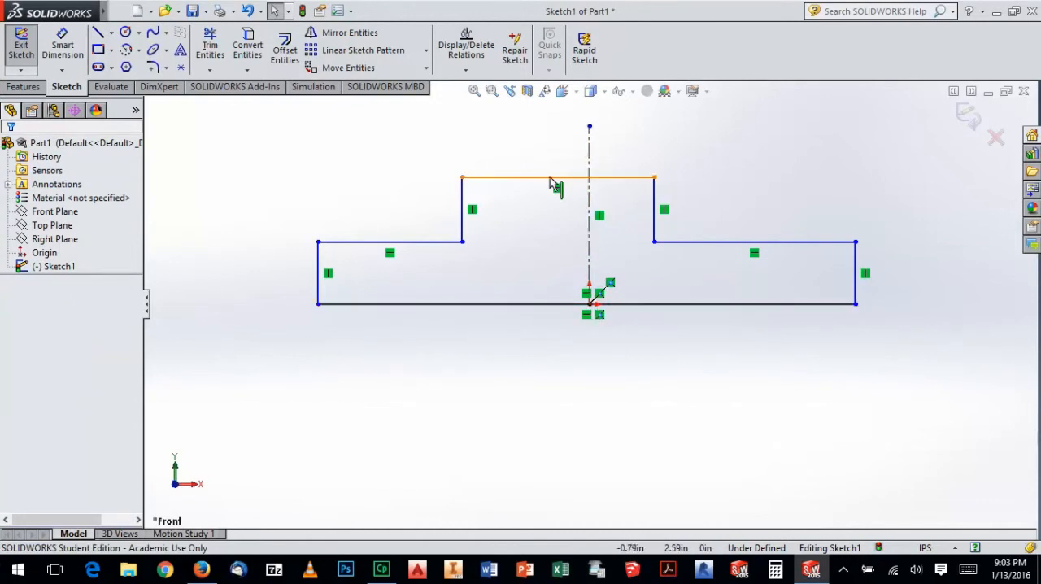
# Make the two outer vertical lines of the profile symmetric about the vertical centerline
pyautogui.click(320, 264)
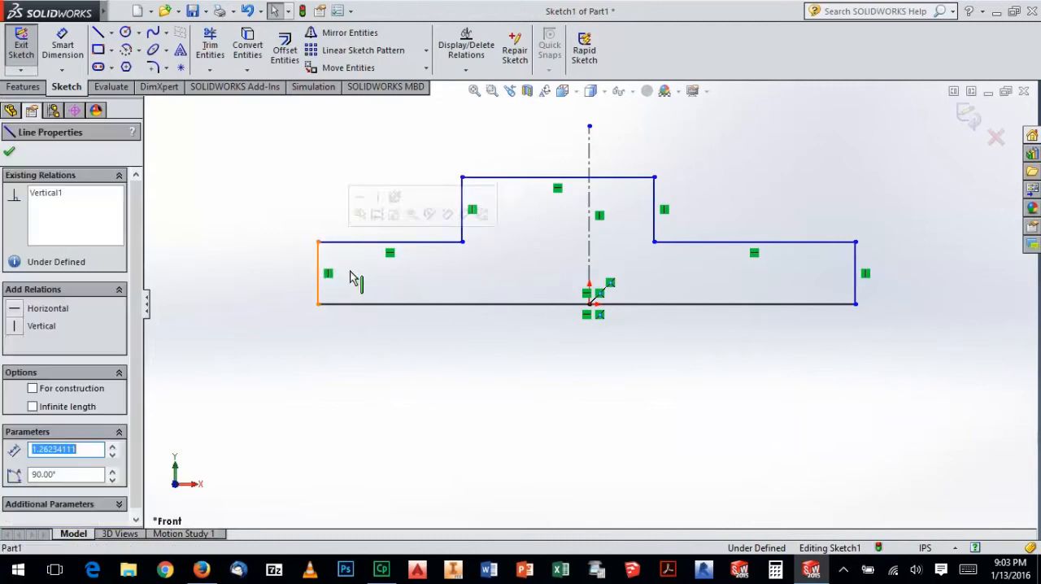
pyautogui.keyDown('ctrl'); pyautogui.click(855, 264); pyautogui.keyUp('ctrl')
pyautogui.keyDown('ctrl'); pyautogui.click(593, 252); pyautogui.keyUp('ctrl')
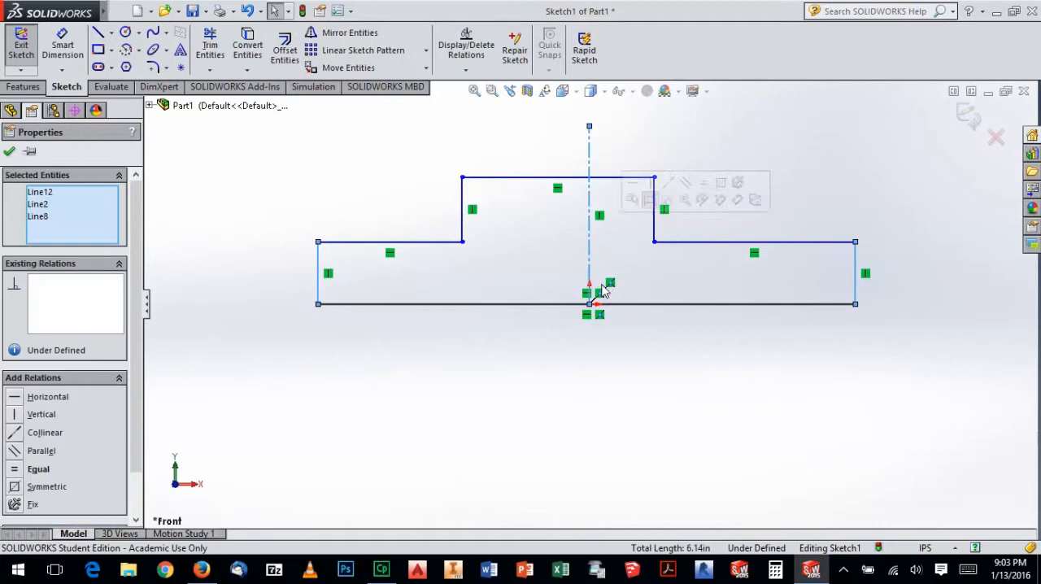
pyautogui.click(16, 487)
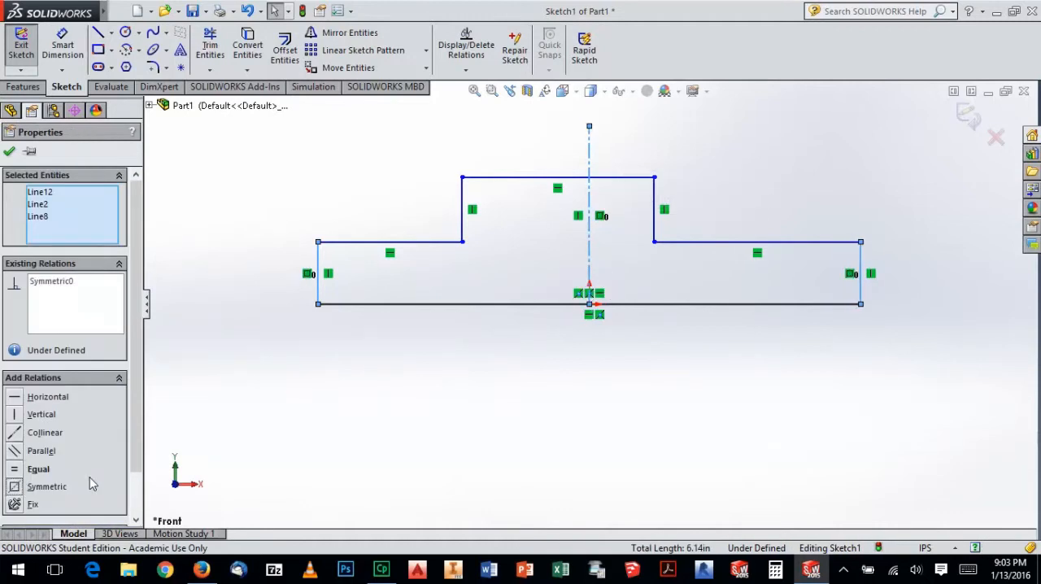
pyautogui.click(444, 353)
# Make the two inner vertical lines of the raised section symmetric about the vertical centerline
pyautogui.click(463, 230)
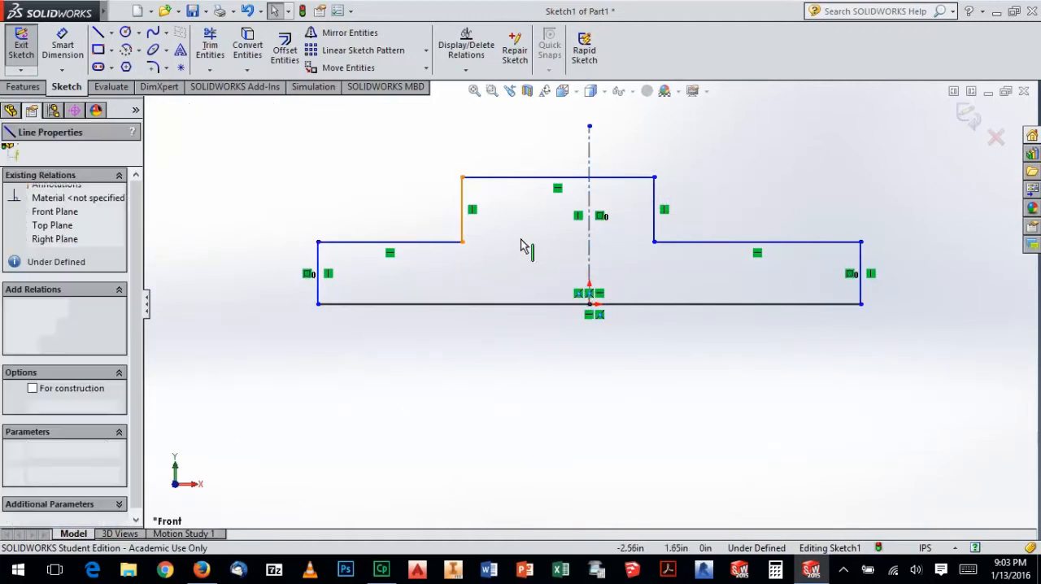
pyautogui.keyDown('ctrl'); pyautogui.click(659, 231); pyautogui.keyUp('ctrl')
pyautogui.keyDown('ctrl'); pyautogui.click(590, 258); pyautogui.keyUp('ctrl')
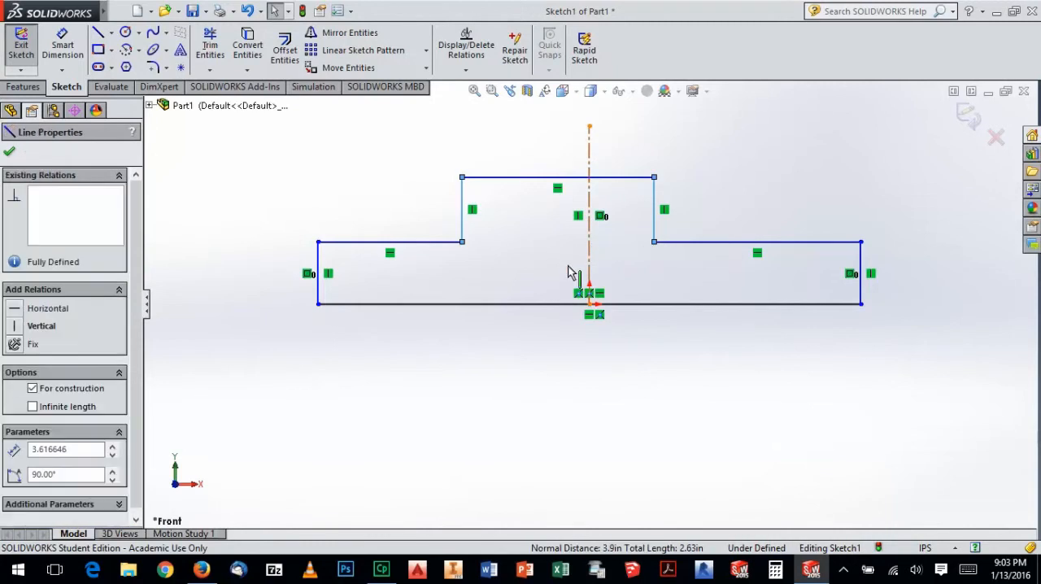
pyautogui.click(23, 488)
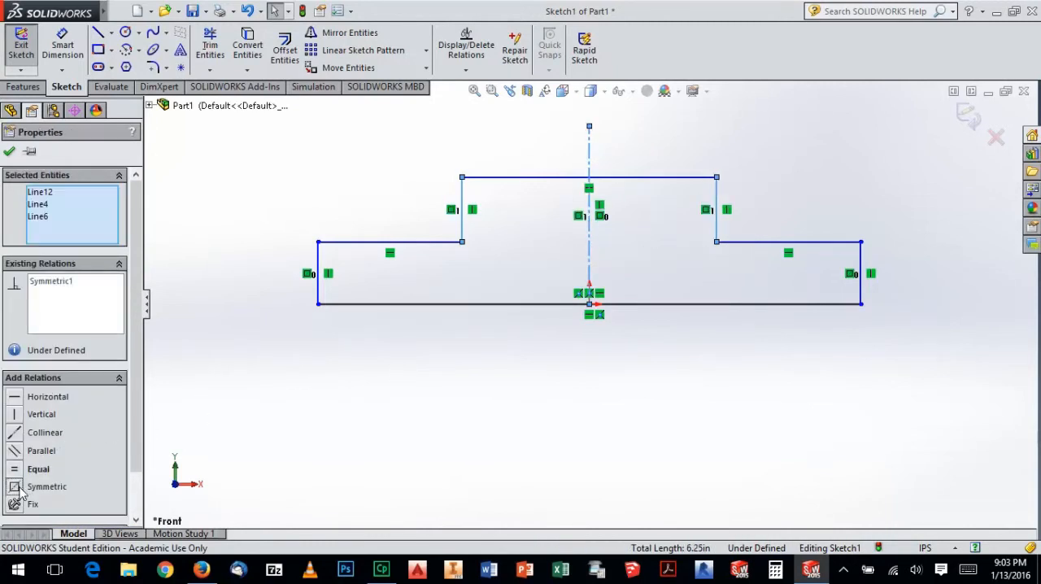
pyautogui.click(505, 530)
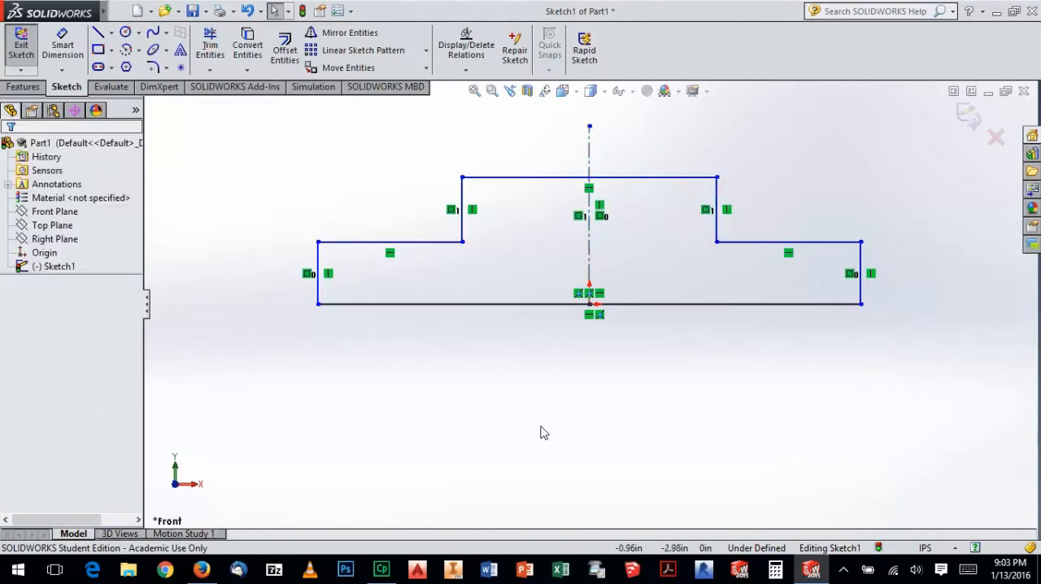
# Move the profile's left shoulder line down below the level of the right shoulder line
pyautogui.click(453, 244)
pyautogui.moveTo(441, 245); pyautogui.dragTo(445, 265)
pyautogui.click(541, 319)
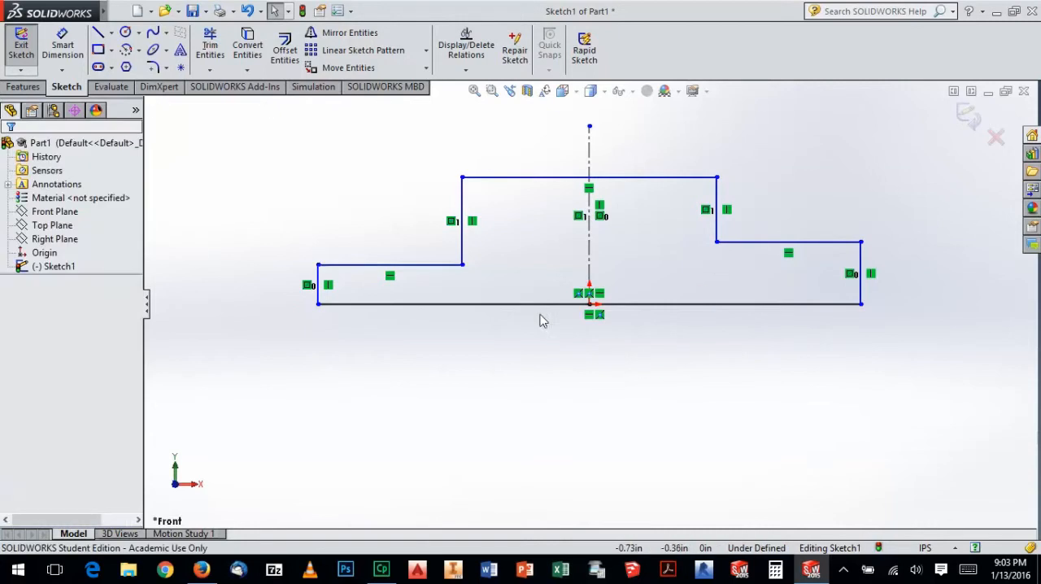
# Make the two horizontal shoulder lines of the profile collinear
pyautogui.click(439, 268)
pyautogui.keyDown('ctrl'); pyautogui.click(736, 242); pyautogui.keyUp('ctrl')
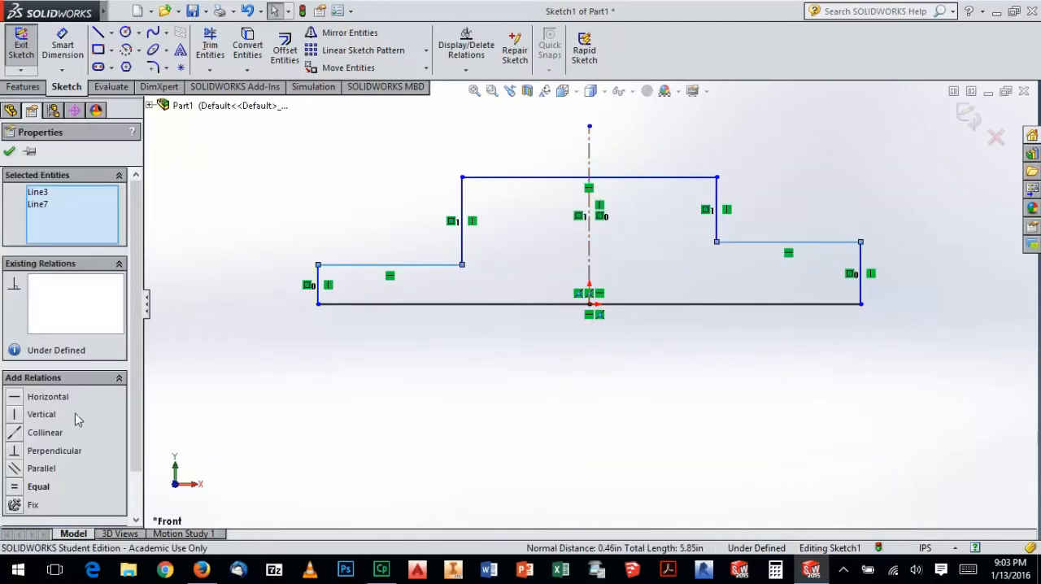
pyautogui.click(14, 435)
pyautogui.click(498, 418)
# Reshape the profile by moving its lines until it is about 9.36 in wide, with a raised section about 3.72 in wide
pyautogui.moveTo(430, 265); pyautogui.dragTo(453, 243)
pyautogui.click(483, 355)
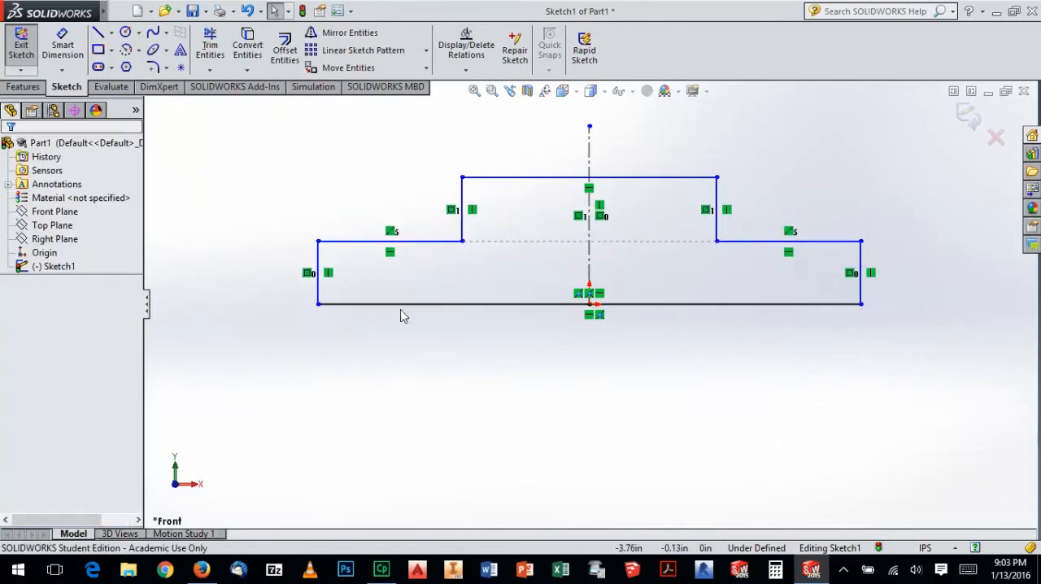
pyautogui.moveTo(325, 290); pyautogui.dragTo(366, 291)
pyautogui.moveTo(461, 196)
pyautogui.mouseDown()
pyautogui.moveTo(446, 213)
pyautogui.moveTo(551, 211)
pyautogui.moveTo(464, 211)
pyautogui.moveTo(498, 211)
pyautogui.mouseUp()
pyautogui.click(533, 358)
pyautogui.moveTo(632, 179)
pyautogui.mouseDown()
pyautogui.moveTo(672, 227)
pyautogui.moveTo(626, 183)
pyautogui.moveTo(631, 196)
pyautogui.mouseUp()
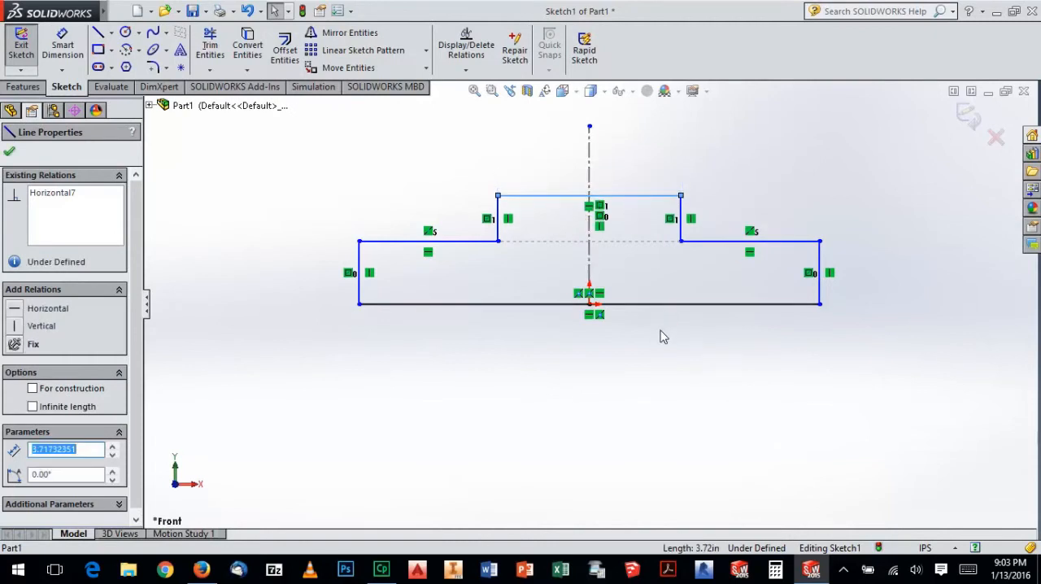
pyautogui.click(658, 337)
pyautogui.moveTo(465, 271)
pyautogui.mouseDown()
pyautogui.moveTo(470, 284)
pyautogui.moveTo(469, 258)
pyautogui.mouseUp()
pyautogui.click(535, 385)
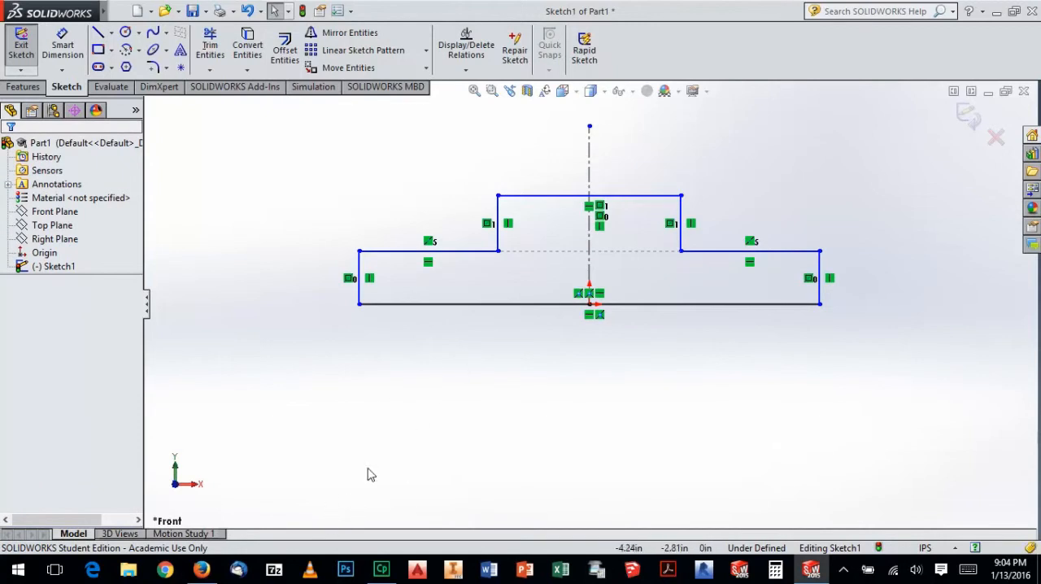
# Check the spacer drawing in the Firefox workbook, and dimension the distance between the sketch's two outer vertical lines as 3.75 in
pyautogui.click(203, 572)
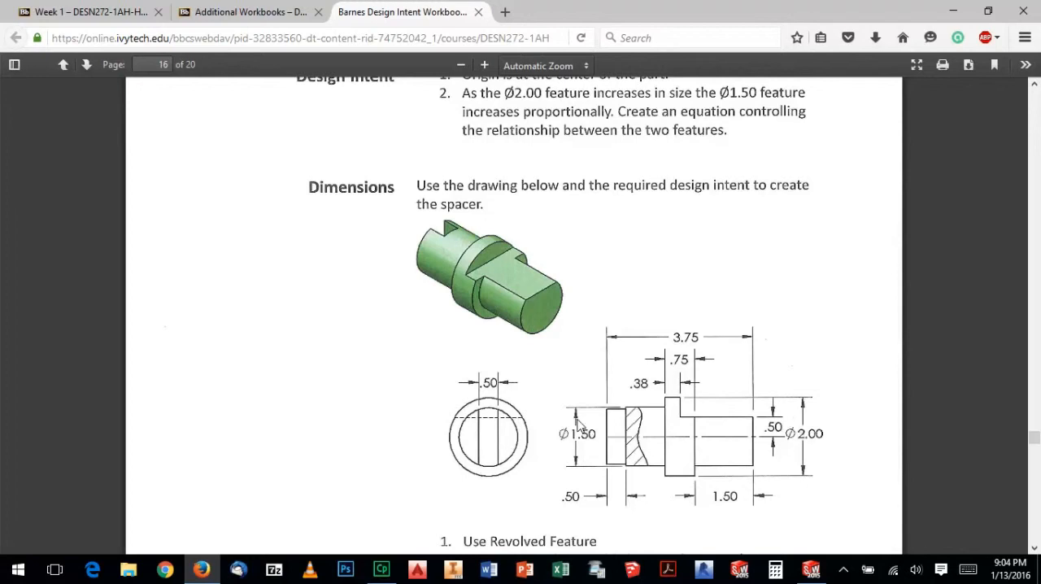
pyautogui.click(811, 570)
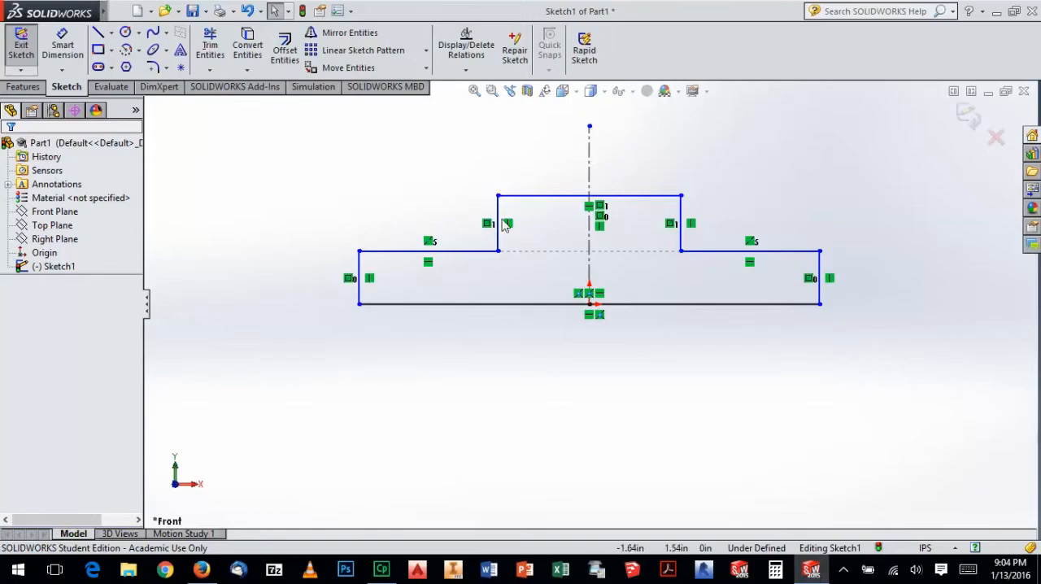
pyautogui.click(61, 45)
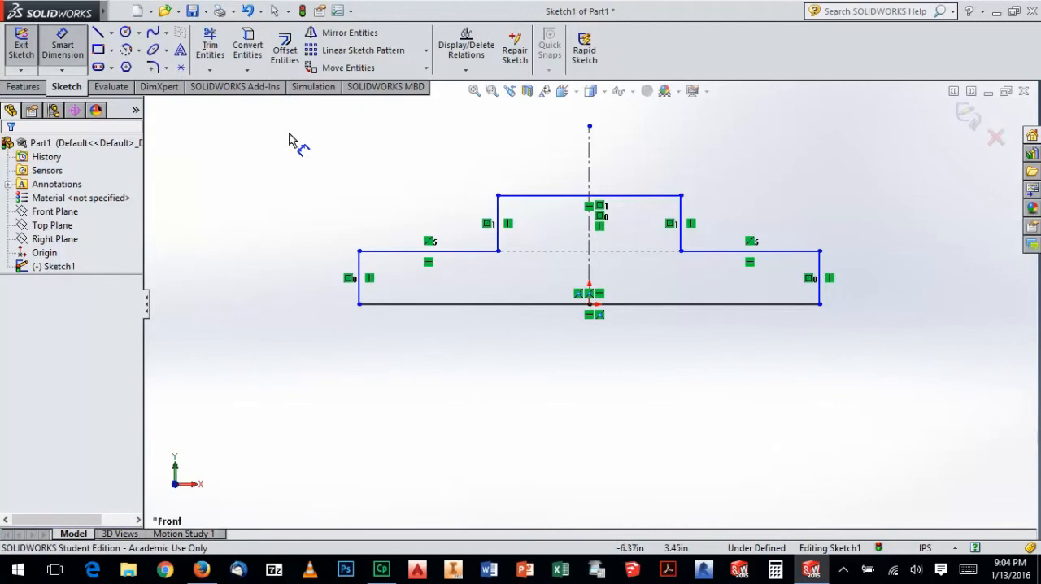
pyautogui.click(360, 275)
pyautogui.click(819, 260)
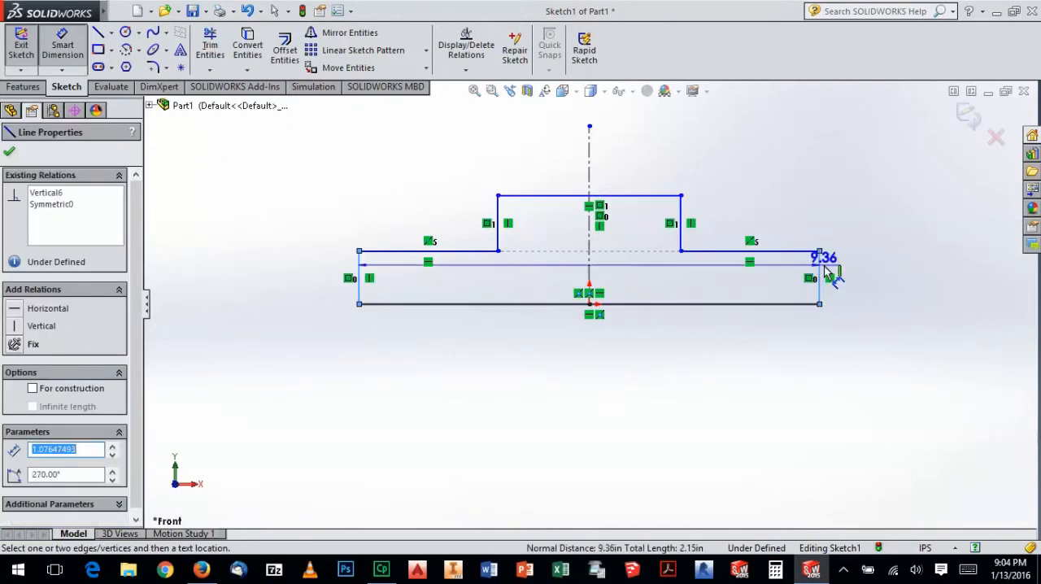
pyautogui.click(639, 155)
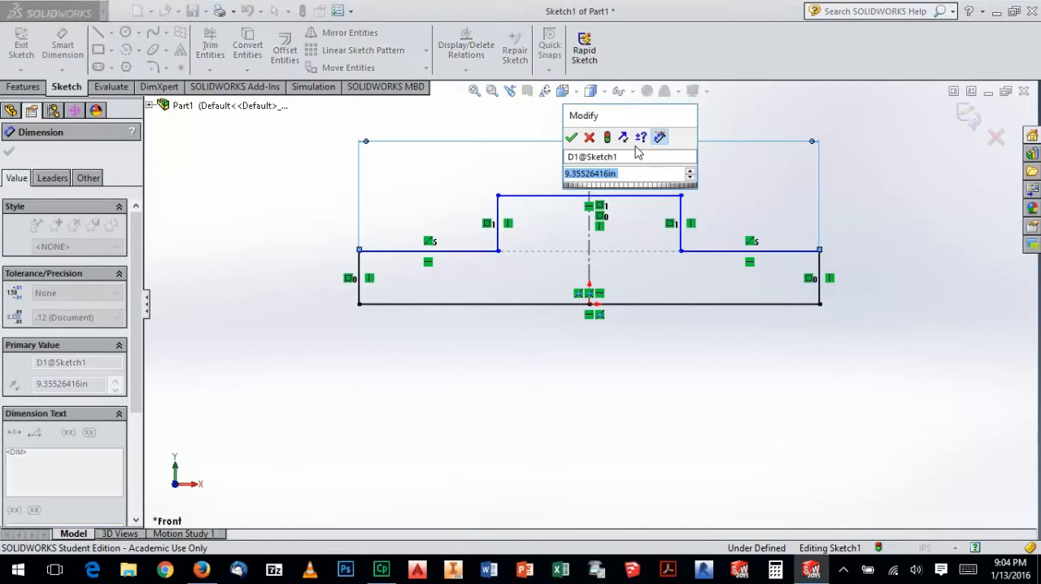
pyautogui.write('3.75')
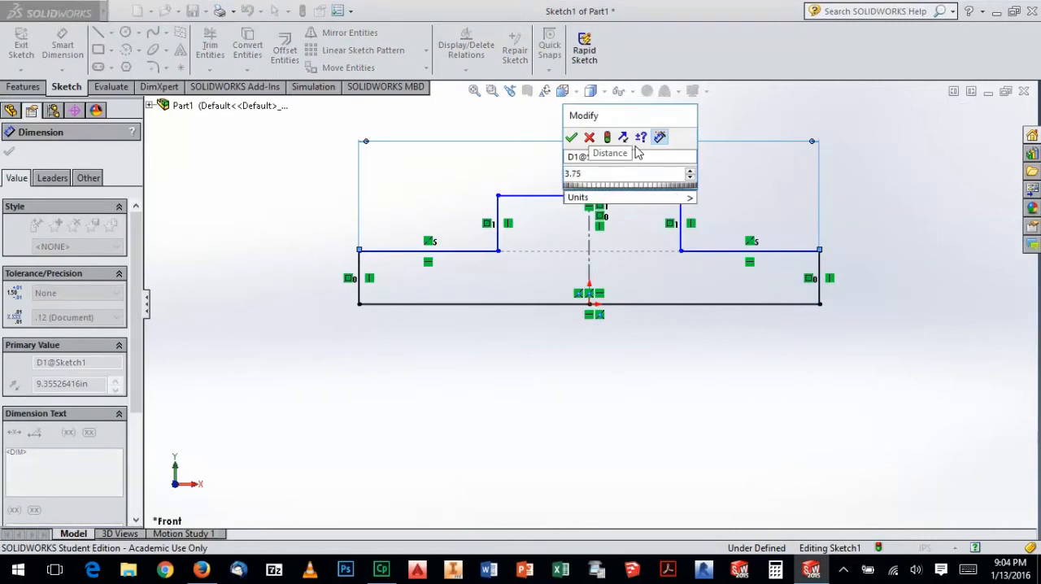
pyautogui.press('Return')
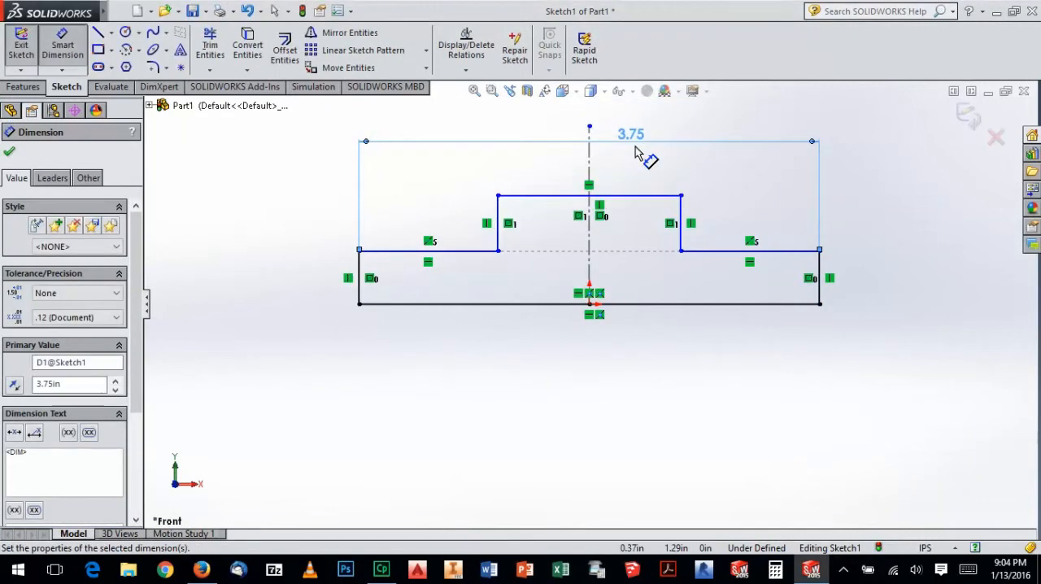
# Consult the workbook drawing in Firefox, and dimension the height from the profile's baseline to its top line as 1 in
pyautogui.click(202, 570)
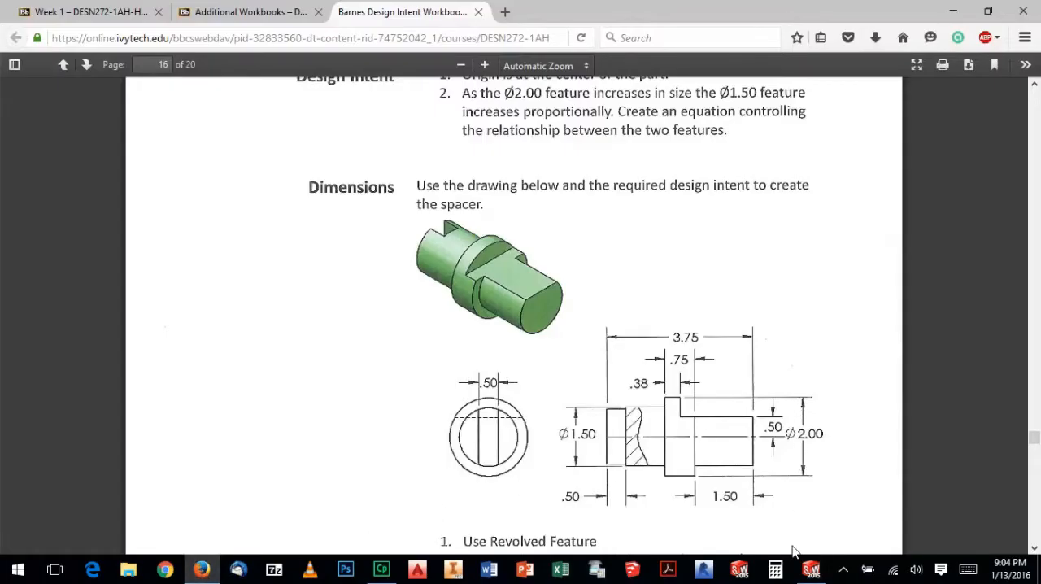
pyautogui.click(812, 569)
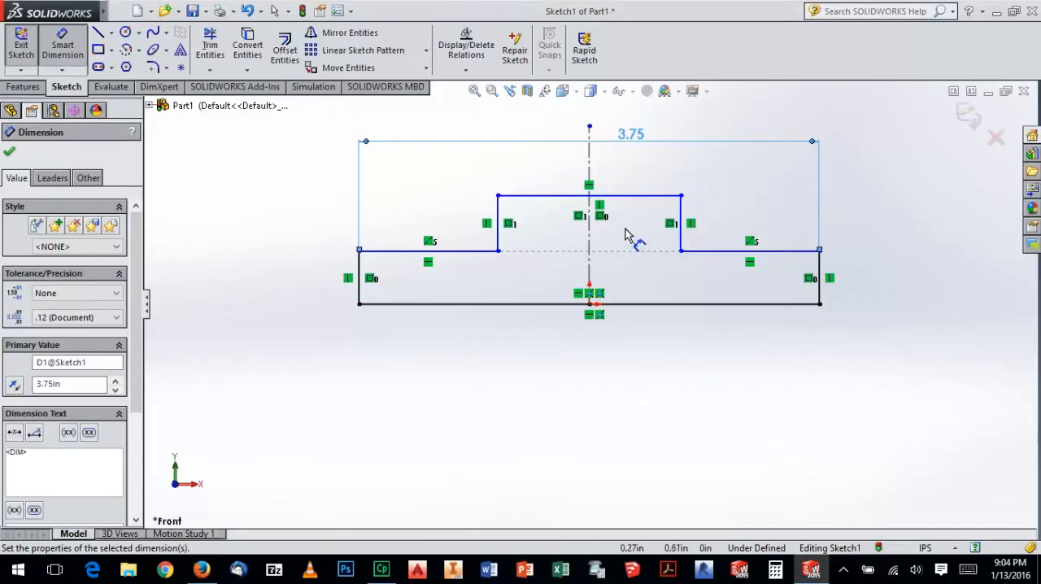
pyautogui.click(643, 196)
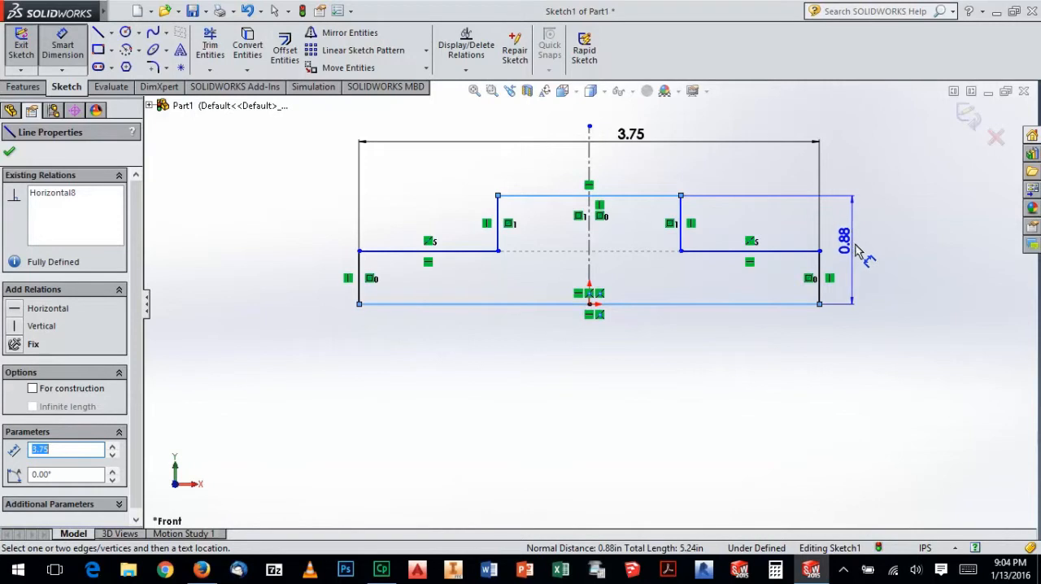
pyautogui.click(860, 260)
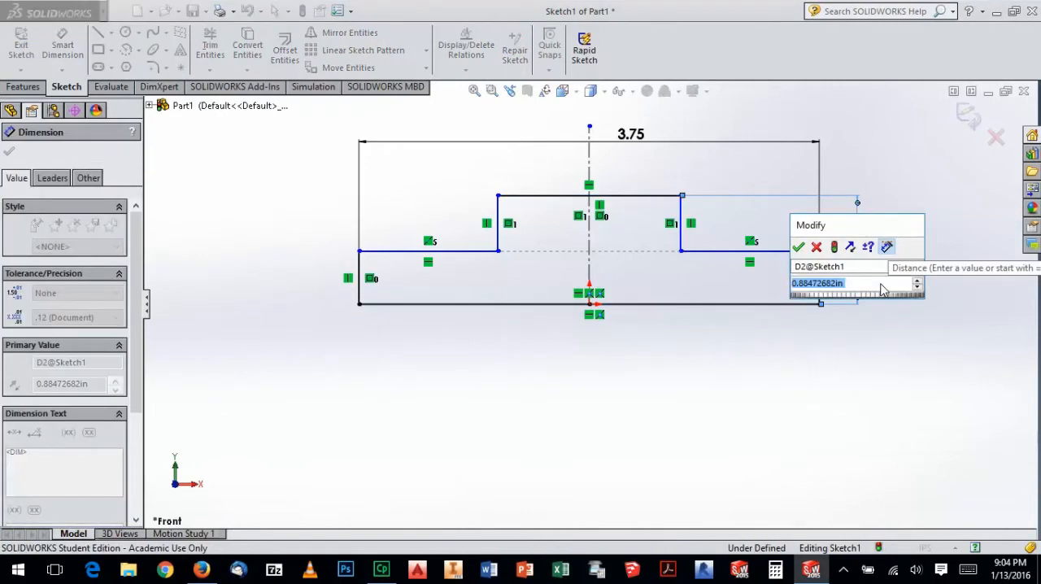
pyautogui.write('1')
pyautogui.press('Return')
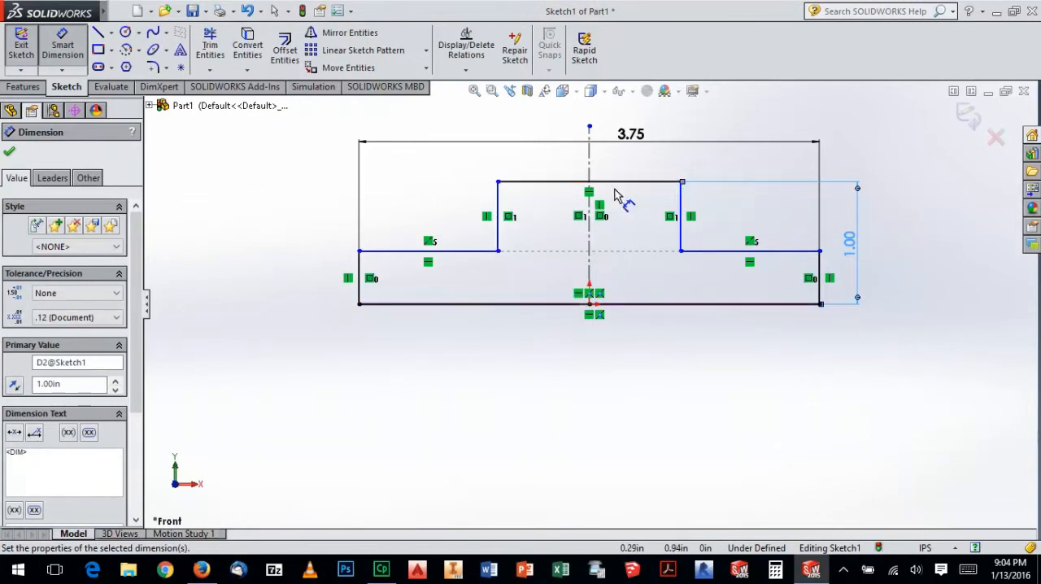
# Check the workbook drawing in Firefox again, and dimension the width of the raised middle section as 0.75 in
pyautogui.click(812, 569)
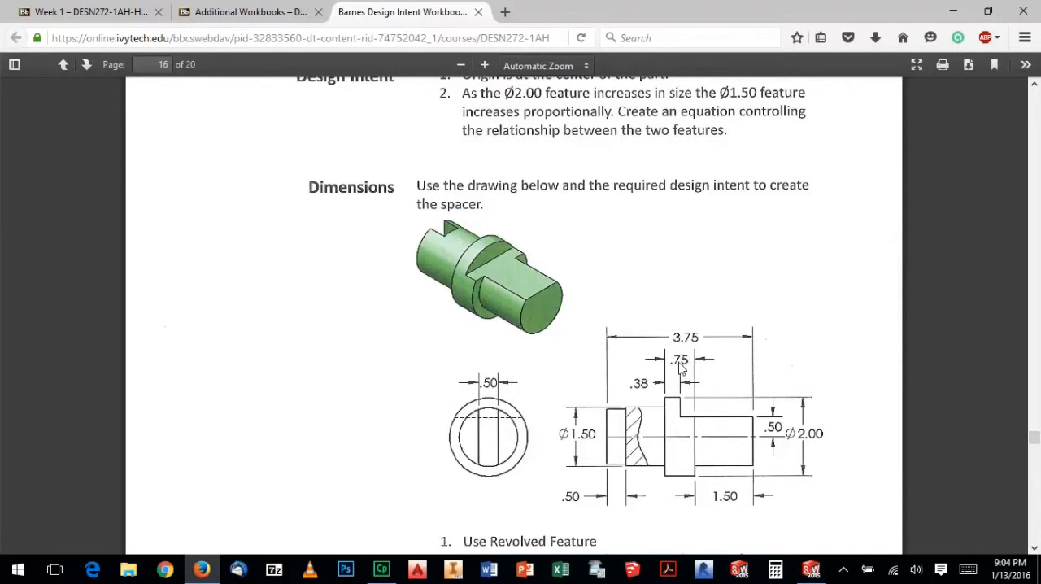
pyautogui.click(811, 570)
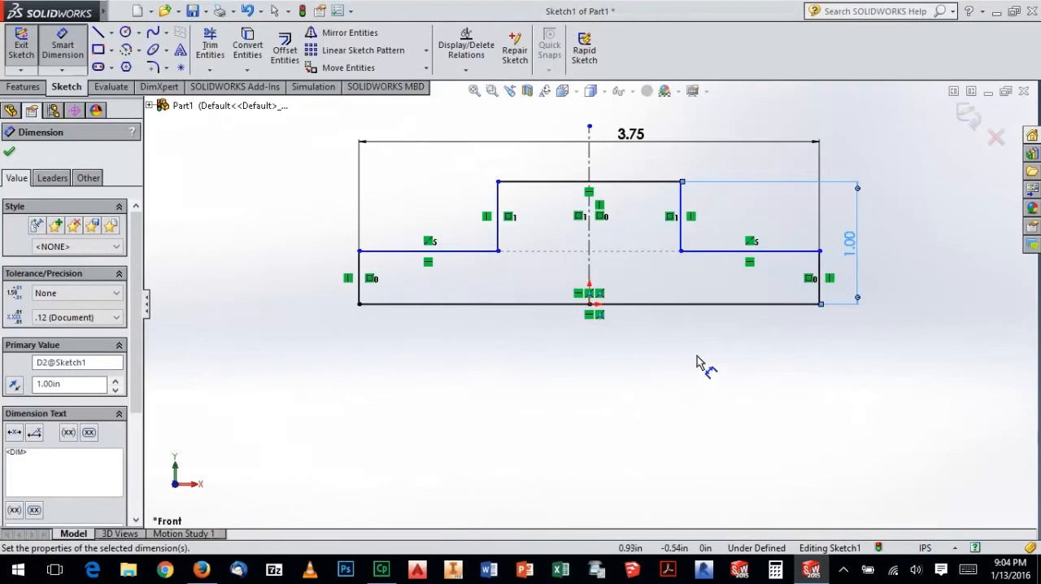
pyautogui.click(499, 210)
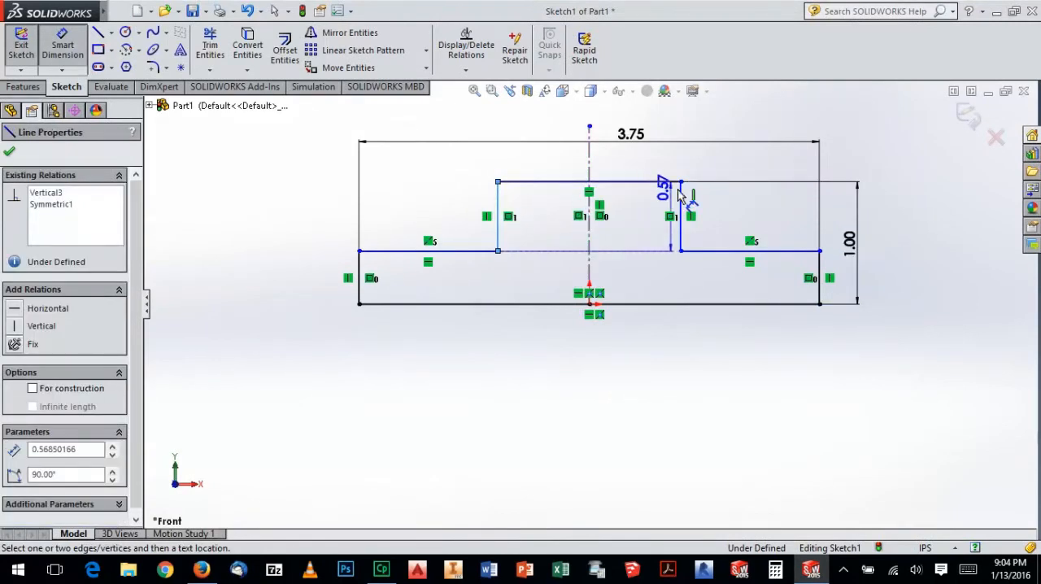
pyautogui.click(681, 232)
pyautogui.click(604, 350)
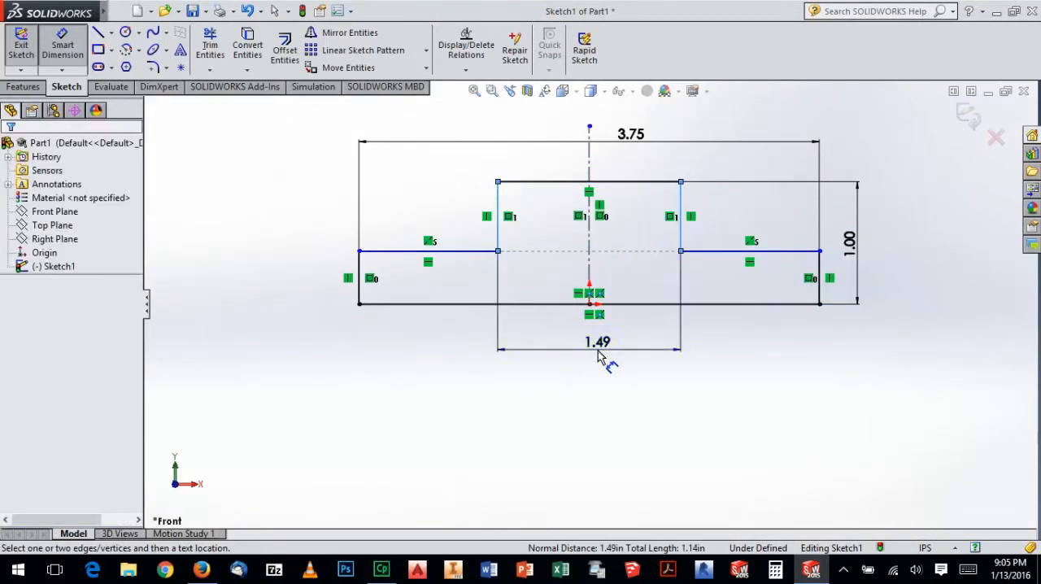
pyautogui.write('0.75')
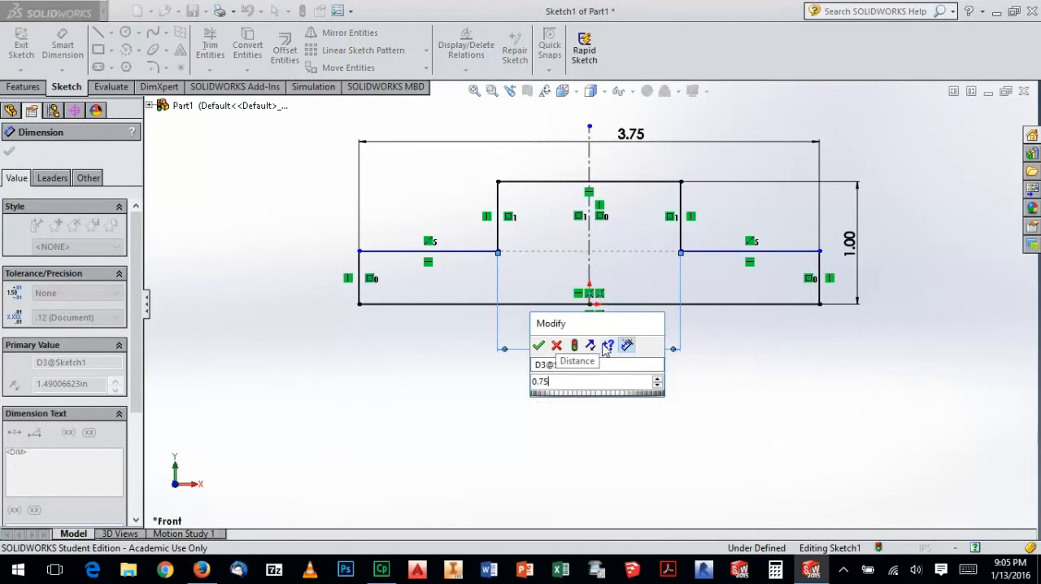
pyautogui.press('Return')
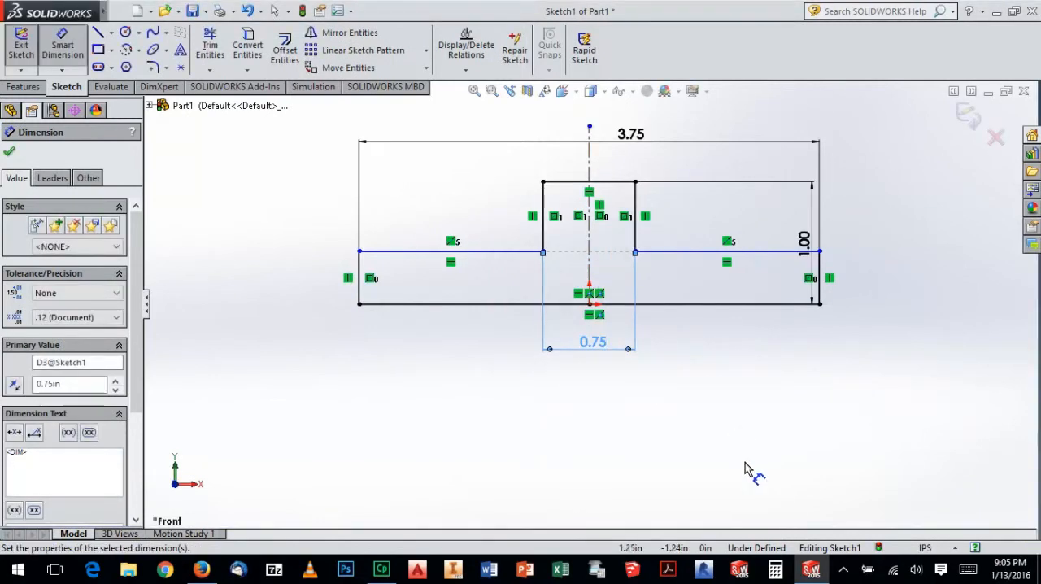
# Review the diameters on the workbook drawing in Firefox, and lower the sketch's shoulder lines slightly
pyautogui.click(811, 570)
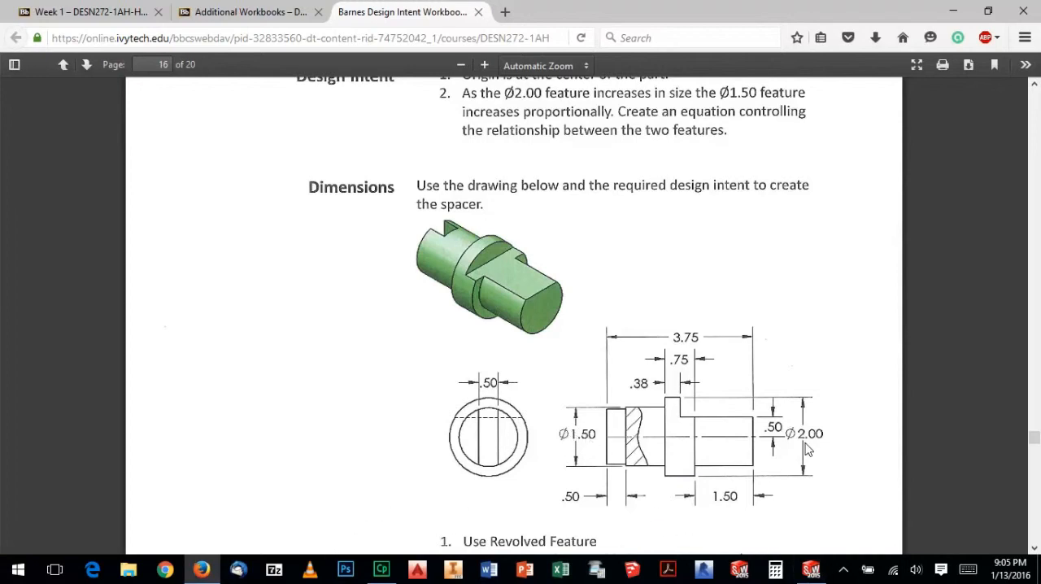
pyautogui.click(811, 569)
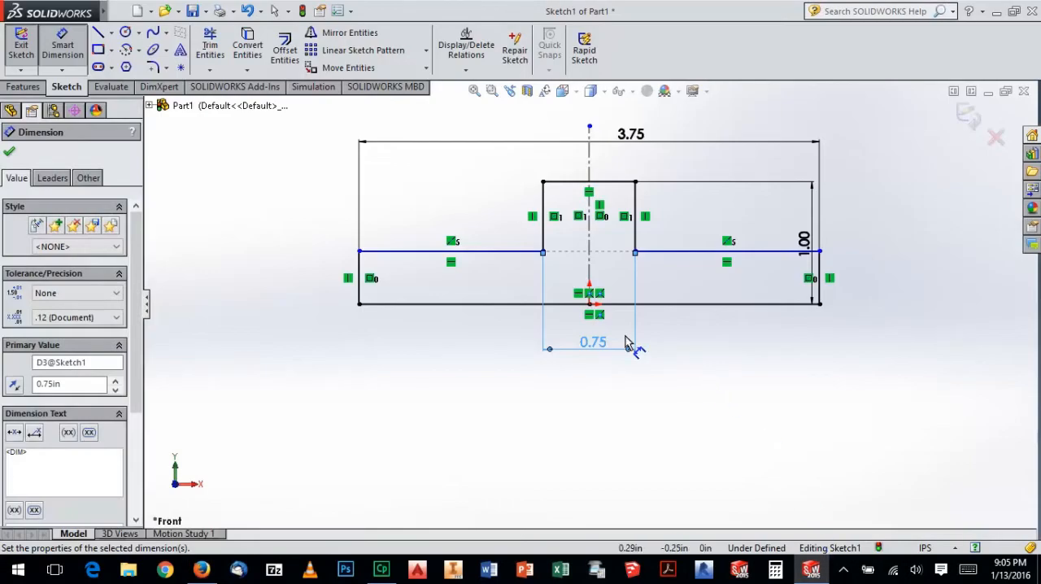
pyautogui.press('Escape')
pyautogui.moveTo(524, 251); pyautogui.dragTo(497, 255)
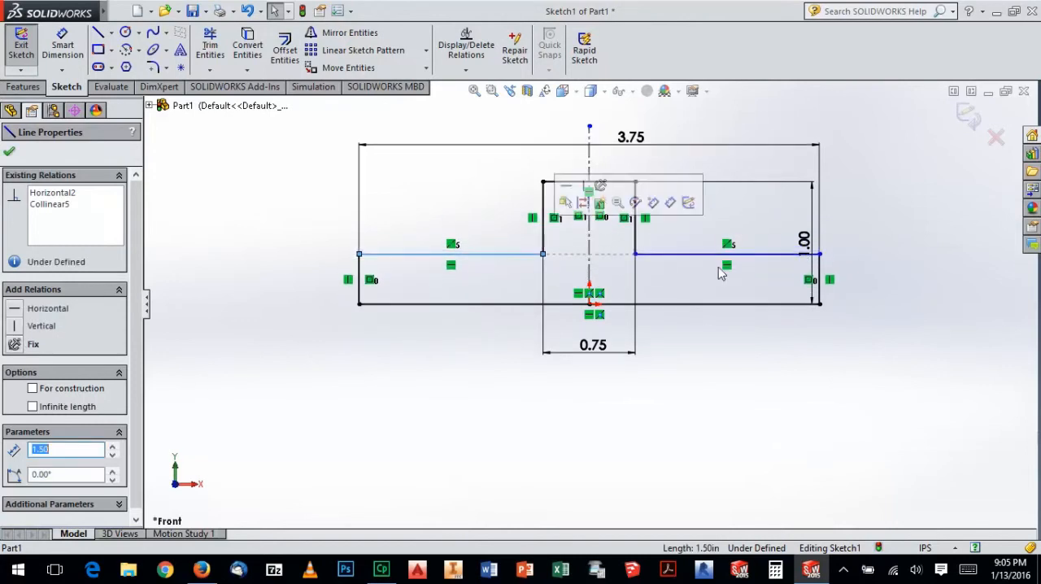
pyautogui.click(738, 344)
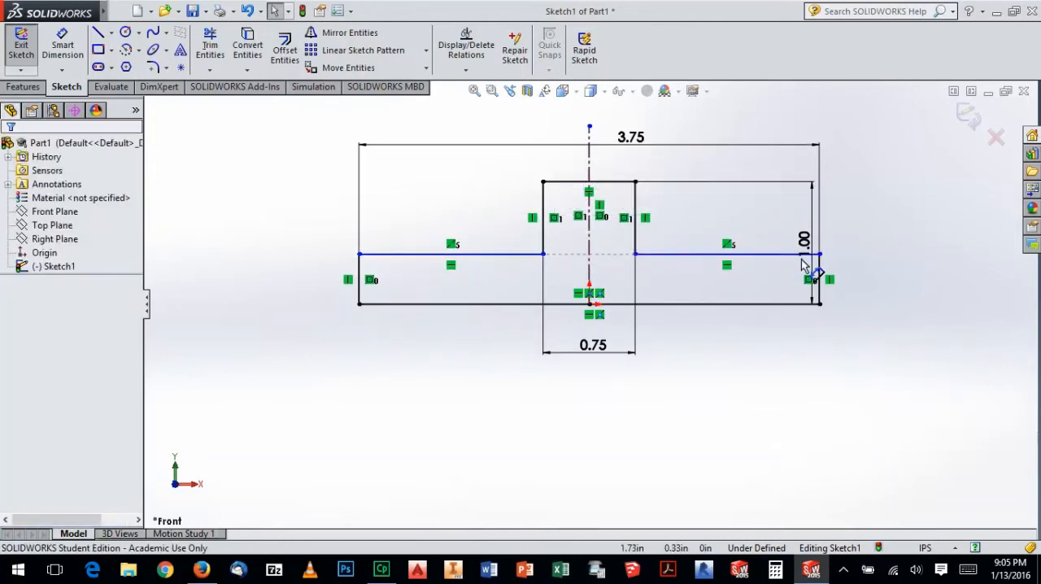
# Move the 1.00 height dimension farther outward, clear of the profile's outer edge and relation symbols
pyautogui.moveTo(804, 248); pyautogui.dragTo(844, 236)
pyautogui.click(877, 248)
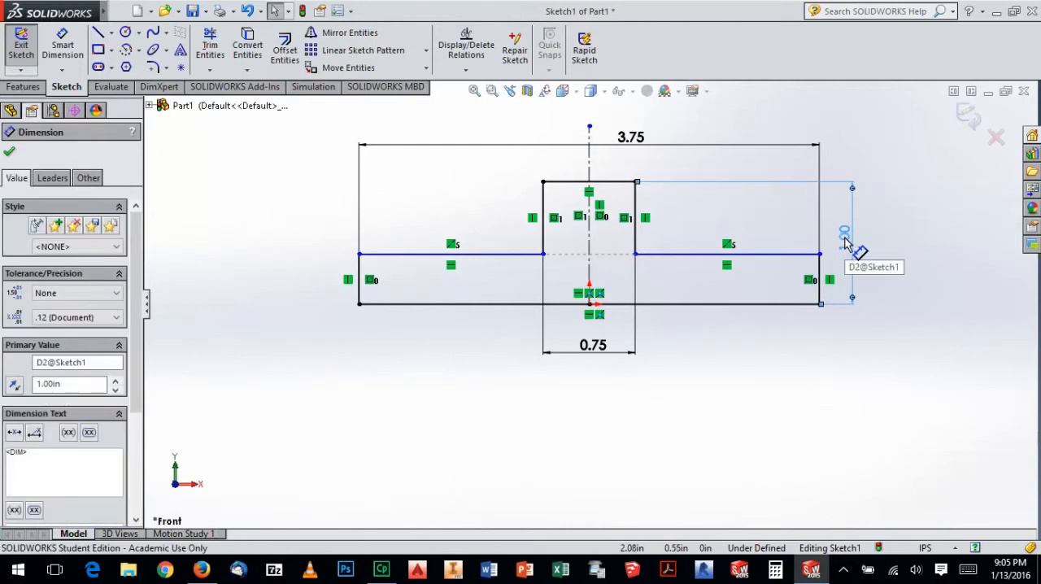
pyautogui.click(847, 244)
pyautogui.click(845, 244)
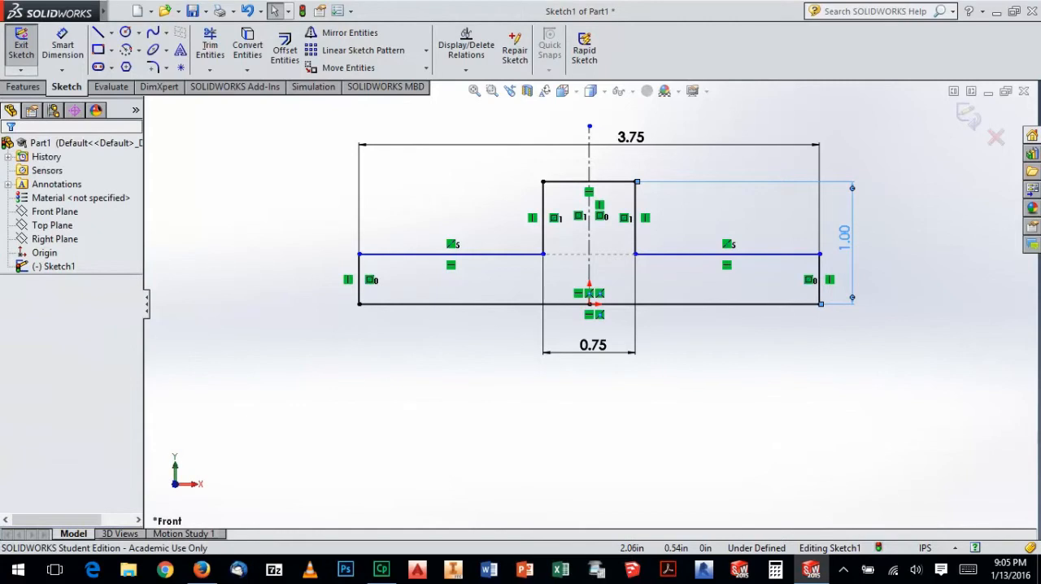
# Link the profile's overall height dimension to a new global variable named DIM1
pyautogui.doubleClick(845, 244)
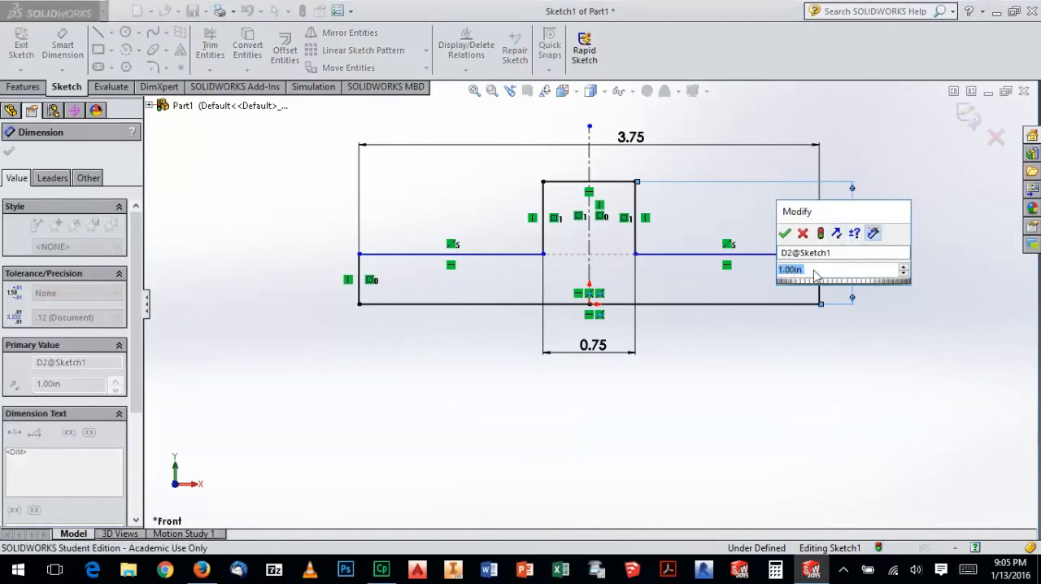
pyautogui.write('=')
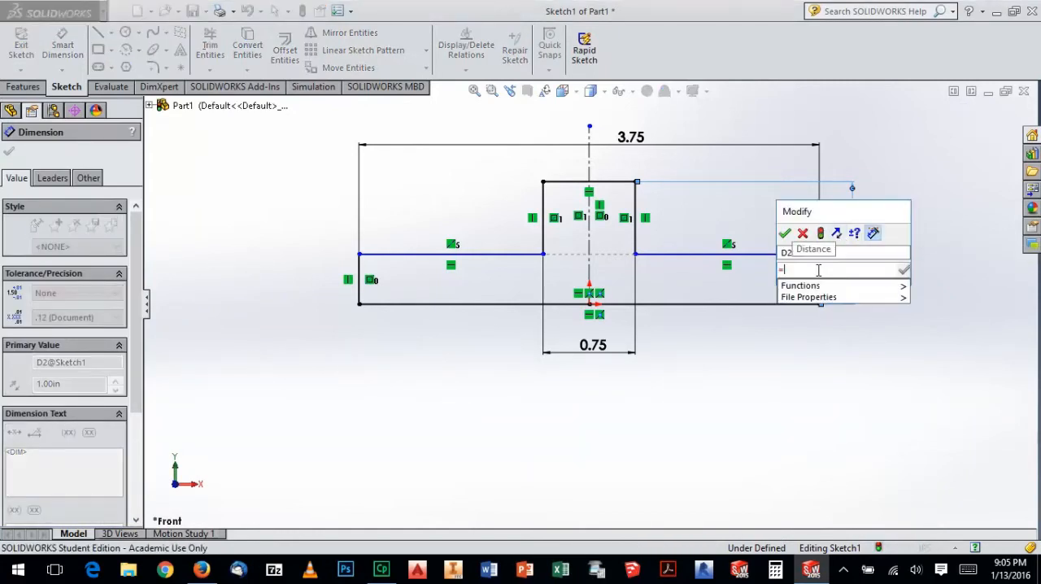
pyautogui.moveTo(851, 301)
pyautogui.write('DIM')
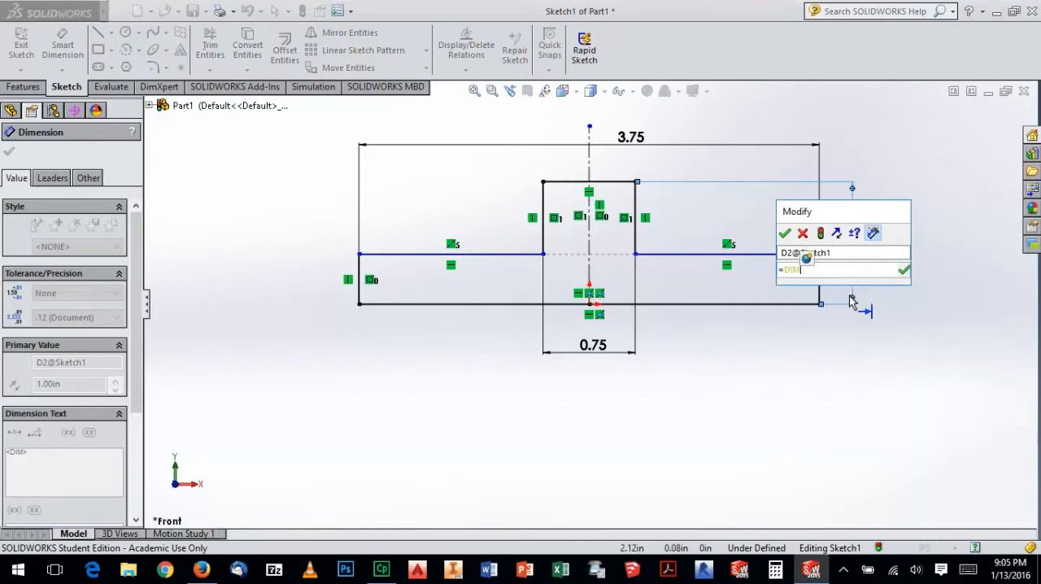
pyautogui.write('1')
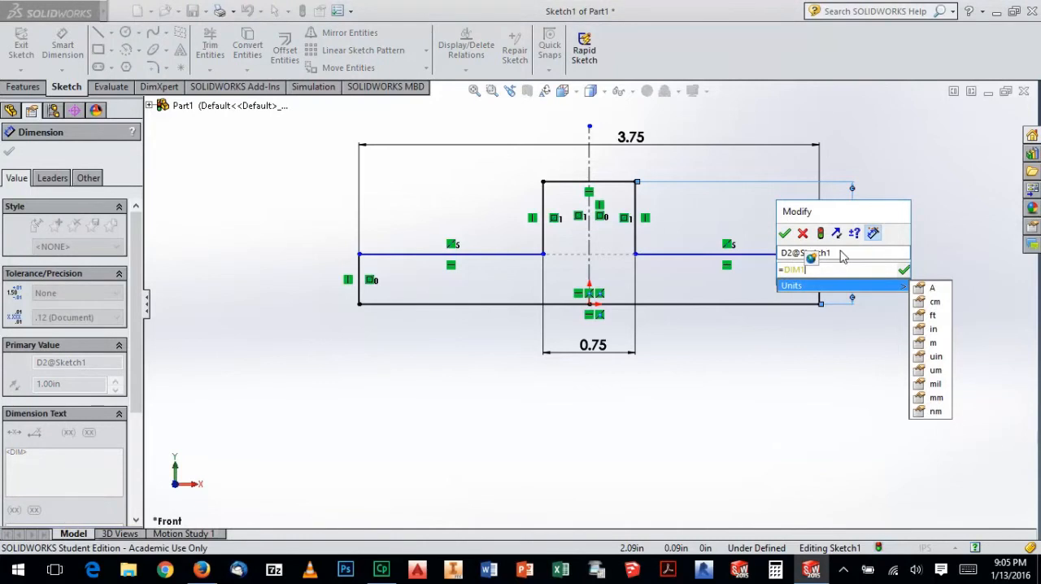
pyautogui.click(855, 217)
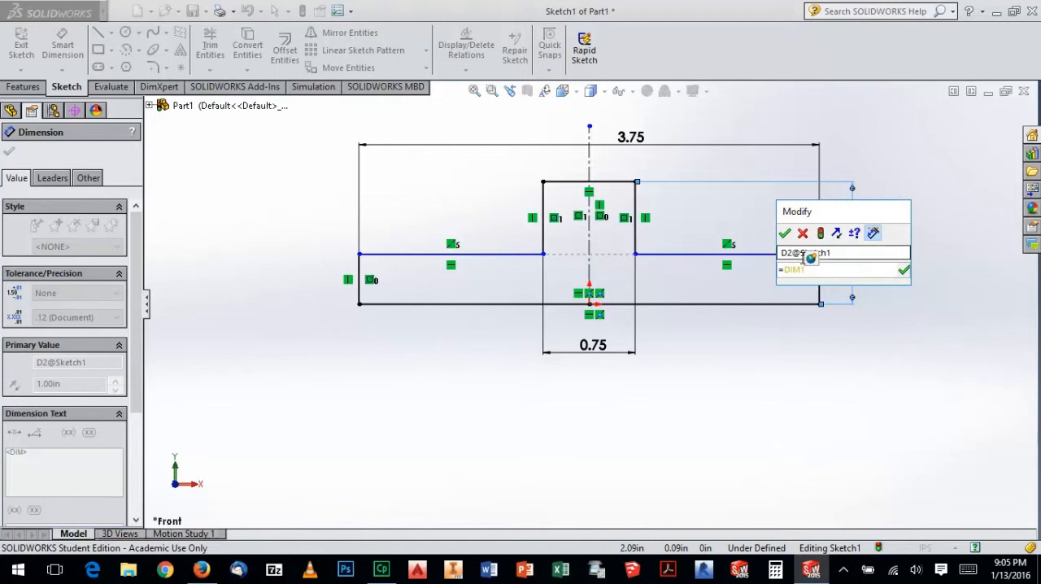
pyautogui.click(904, 273)
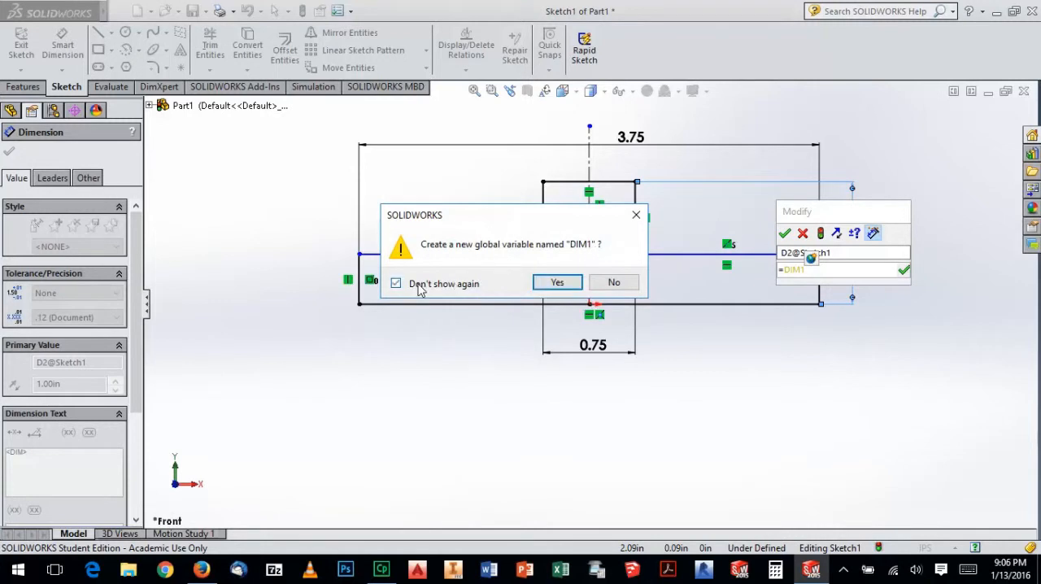
pyautogui.click(558, 283)
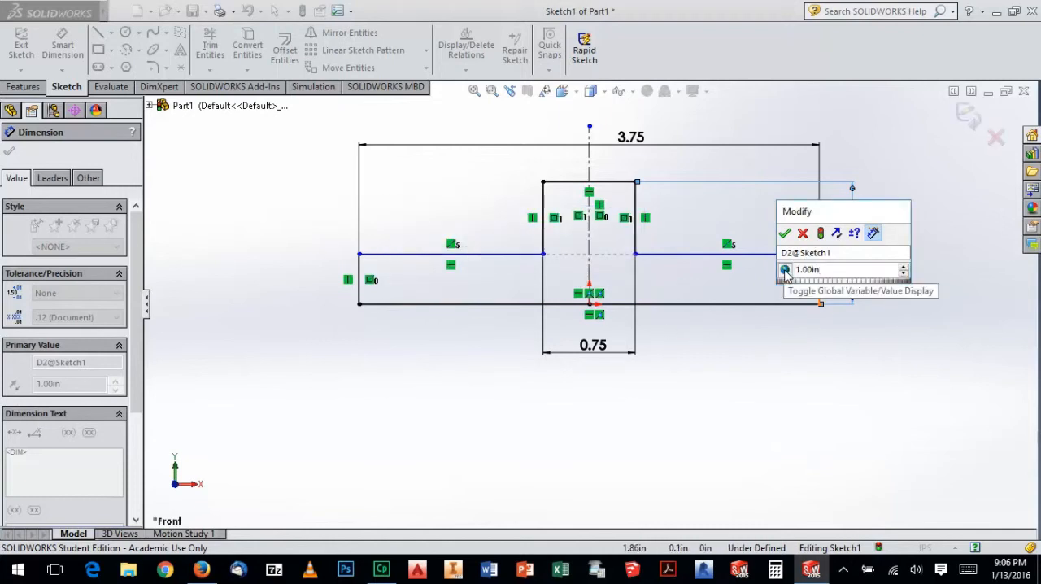
# Toggle the overall height between its numeric value and the DIM1 variable, and accept the linked dimension
pyautogui.click(785, 271)
pyautogui.click(785, 271)
pyautogui.click(786, 270)
pyautogui.click(785, 271)
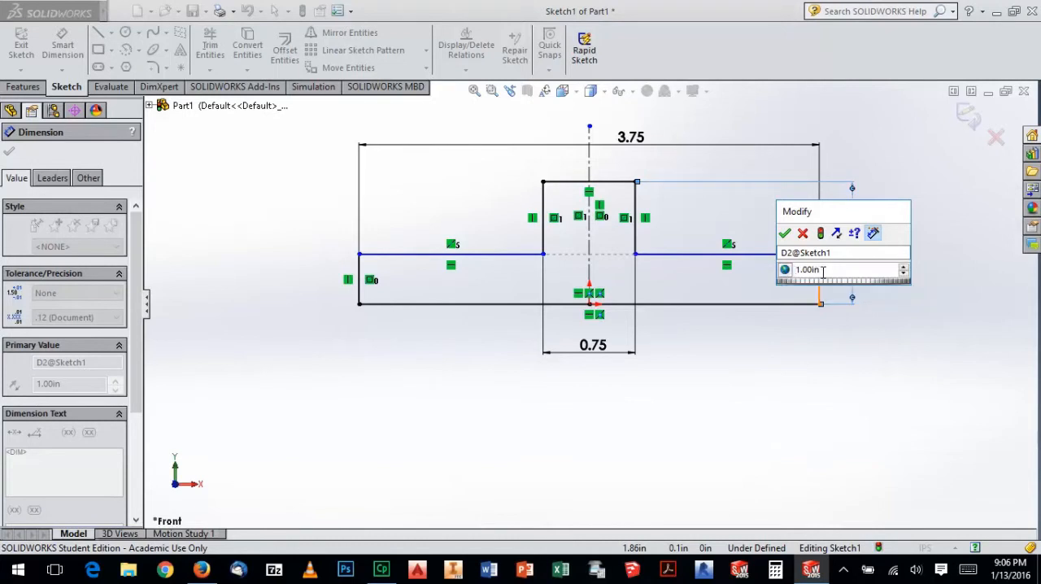
pyautogui.moveTo(825, 271); pyautogui.dragTo(792, 267)
pyautogui.click(785, 270)
pyautogui.moveTo(837, 269); pyautogui.dragTo(795, 270)
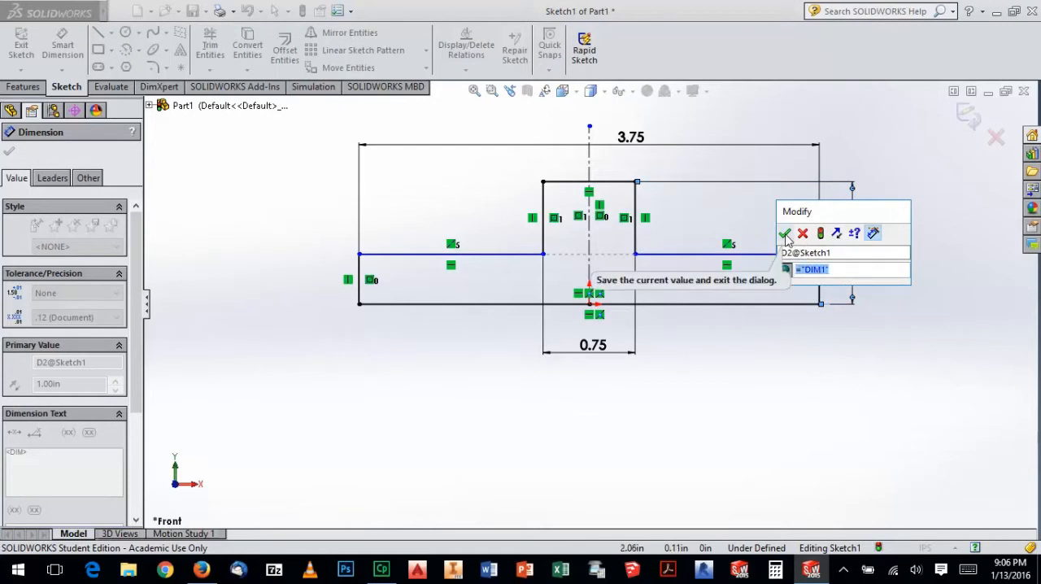
pyautogui.click(785, 234)
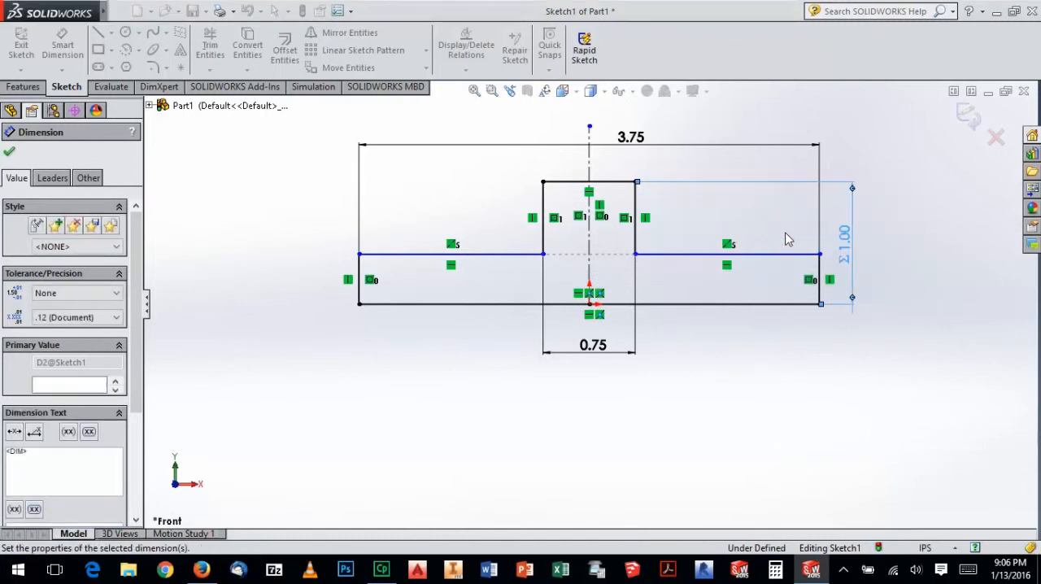
pyautogui.click(842, 341)
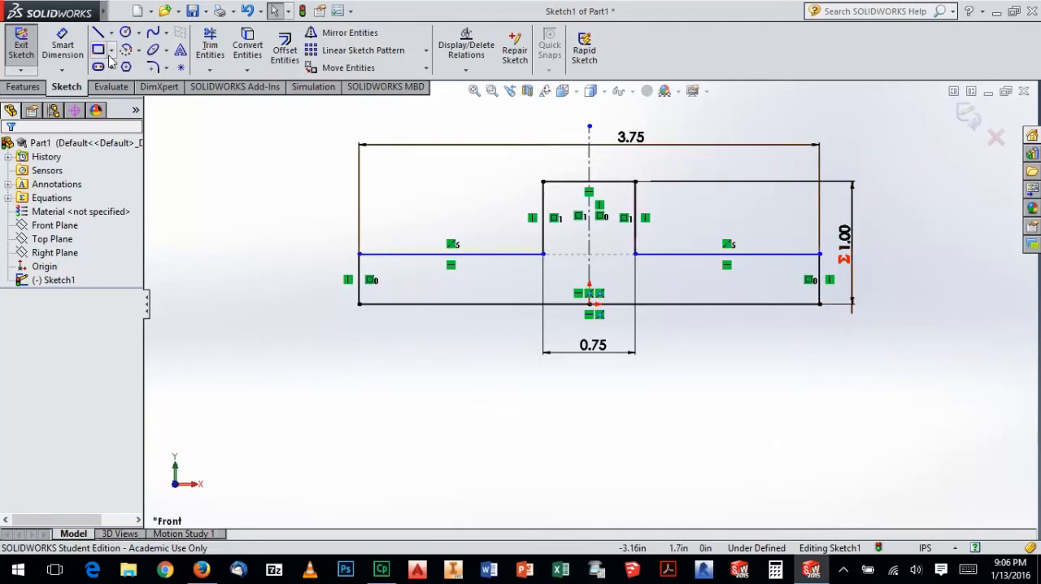
# Dimension the height from the baseline to the shoulder line with the equation ="DIM1"*.75
pyautogui.click(65, 48)
pyautogui.click(398, 253)
pyautogui.click(415, 304)
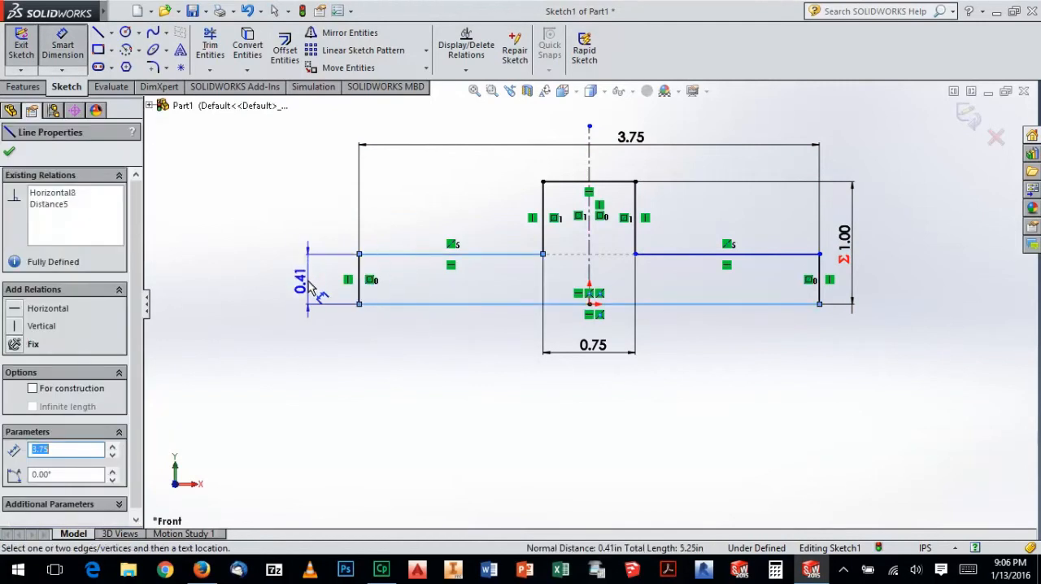
pyautogui.click(302, 272)
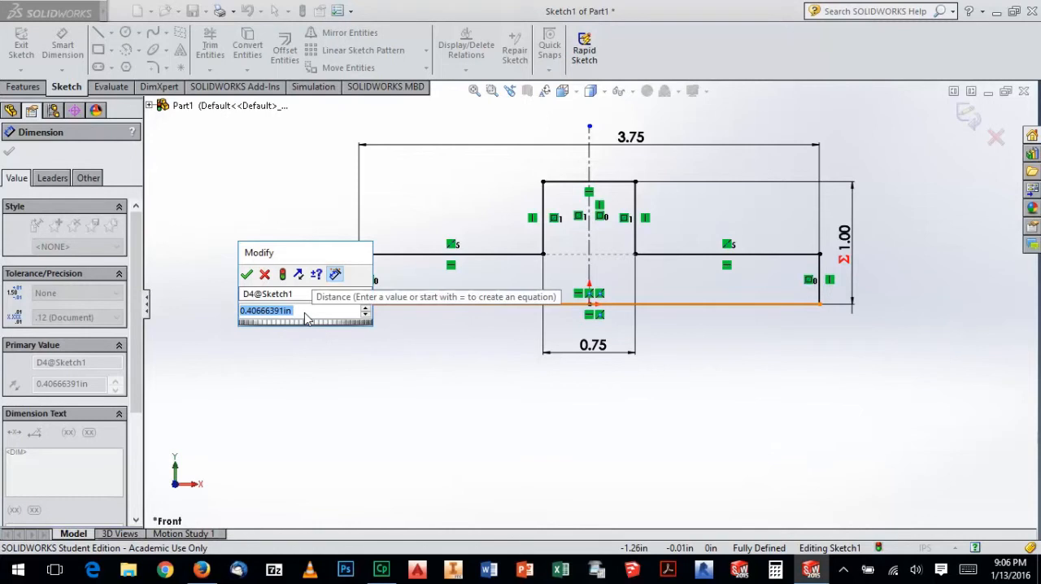
pyautogui.write('=')
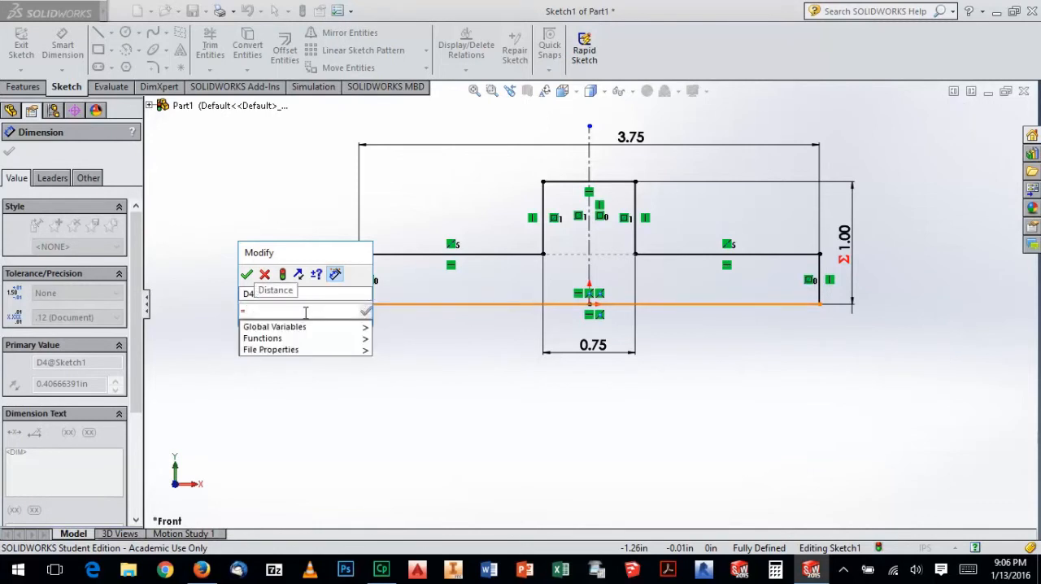
pyautogui.moveTo(302, 329)
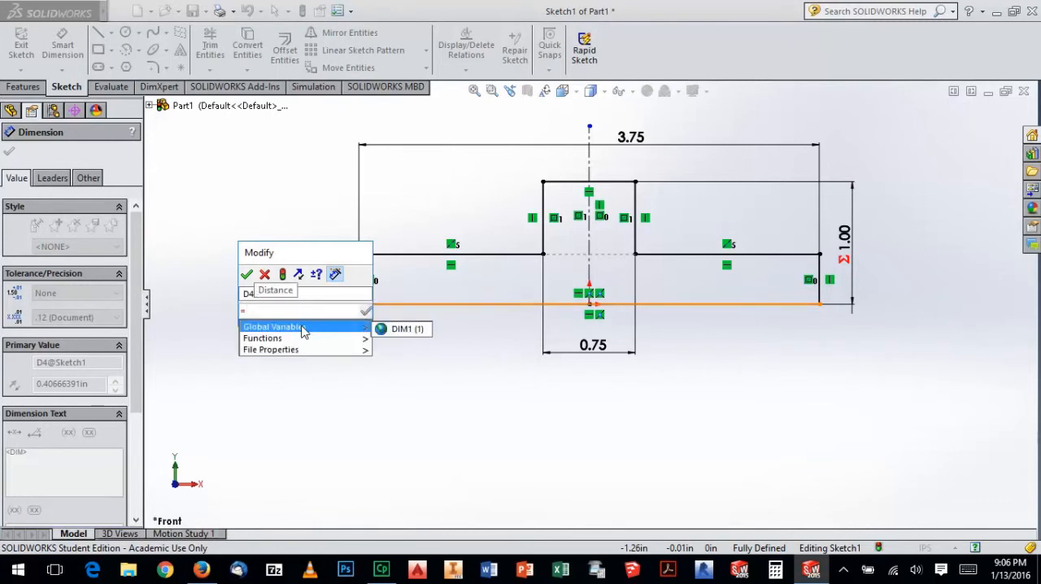
pyautogui.click(403, 330)
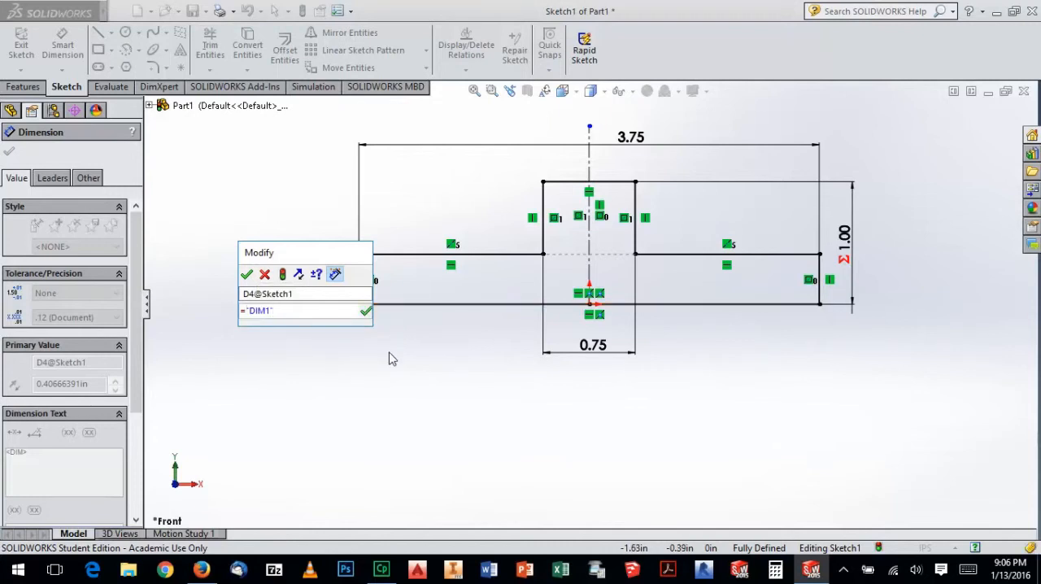
pyautogui.write('*.75')
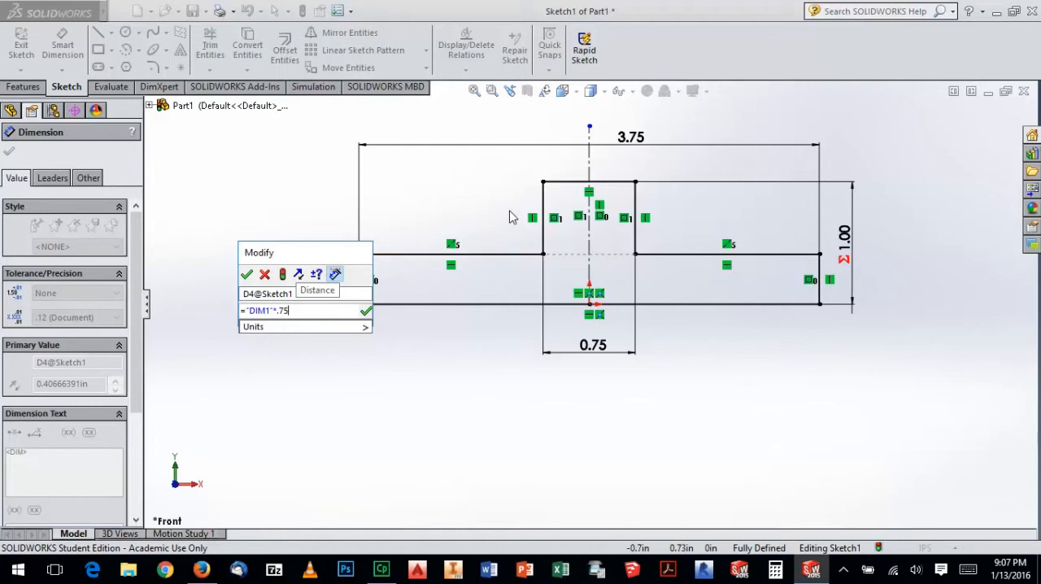
pyautogui.click(366, 314)
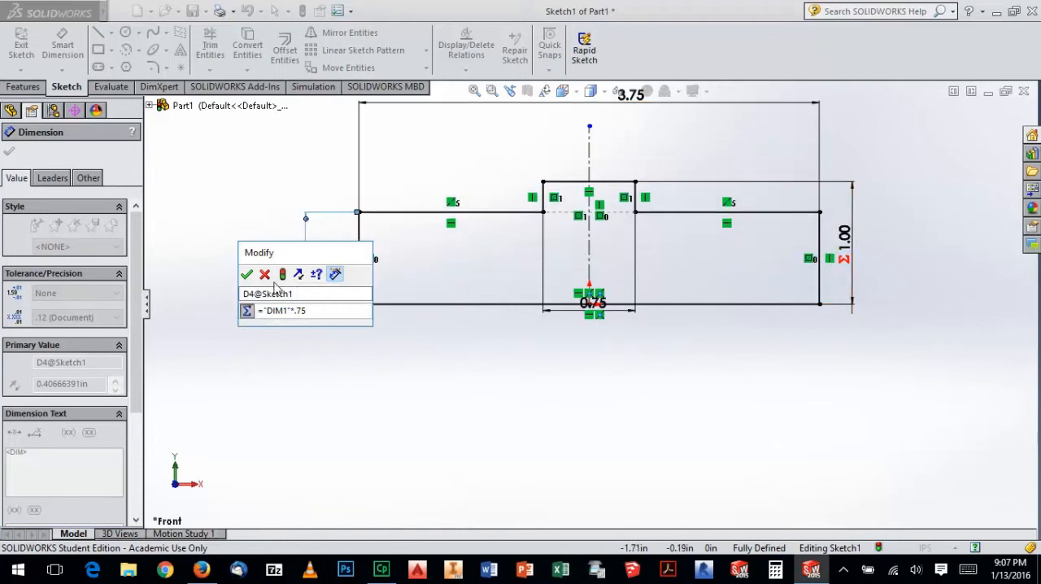
pyautogui.click(247, 274)
pyautogui.click(345, 352)
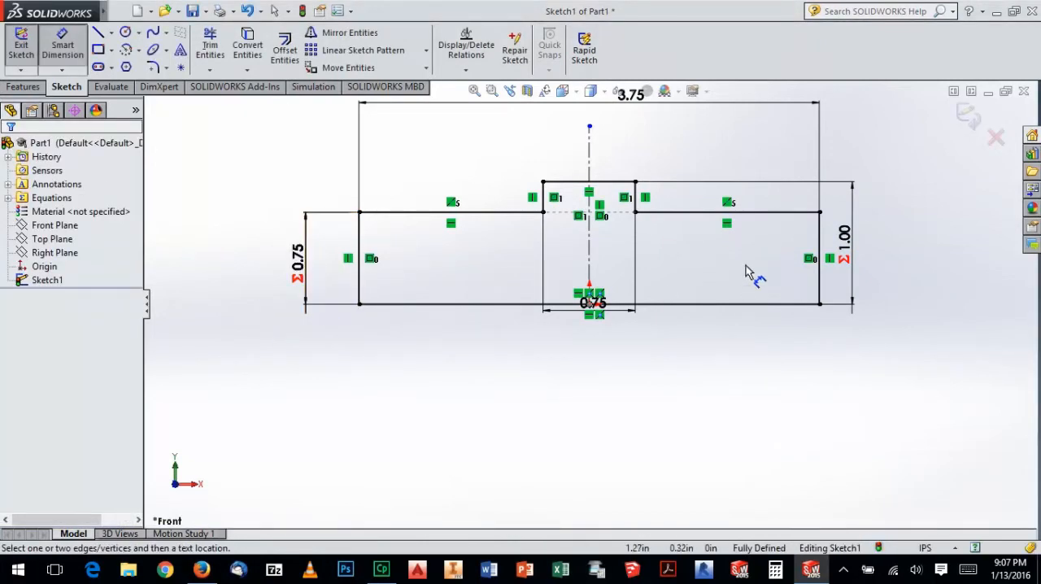
# Test the equation by setting the profile's overall height to 1.25 in
pyautogui.click(849, 236)
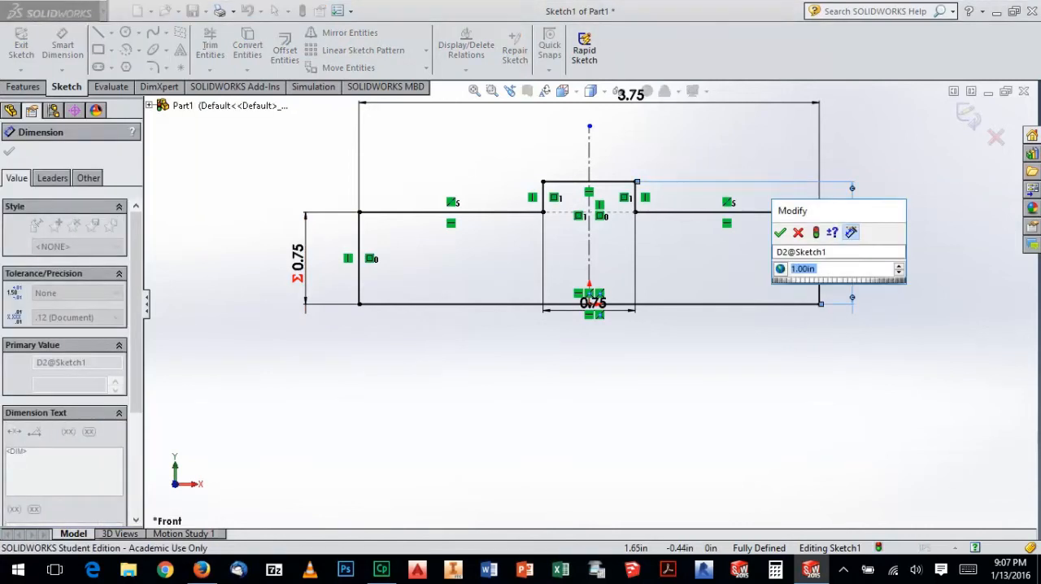
pyautogui.write('1.25in')
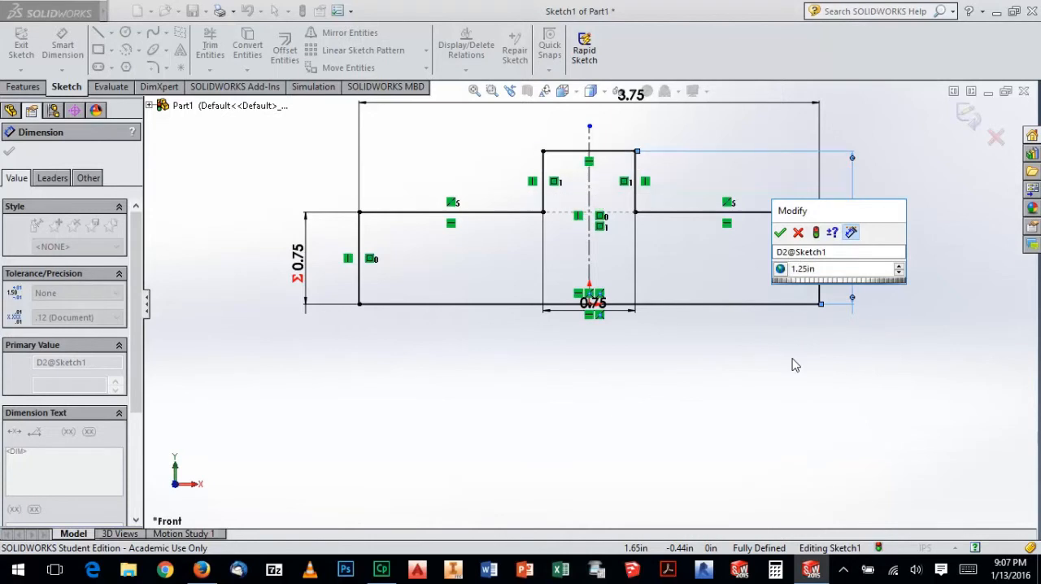
pyautogui.click(781, 232)
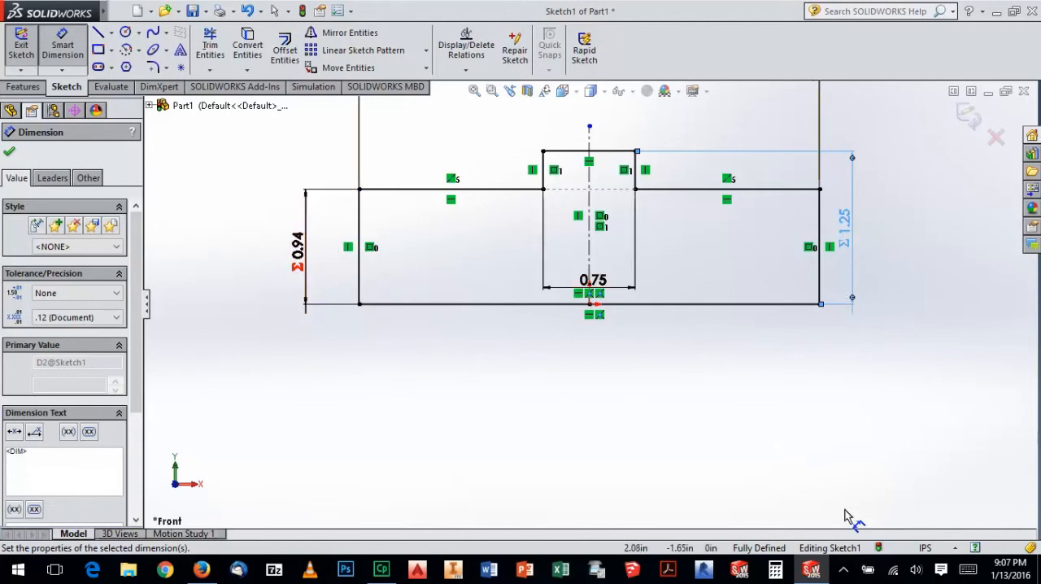
# Check the spacer drawing in the Firefox workbook, and set the profile's overall height to 1 in
pyautogui.click(816, 565)
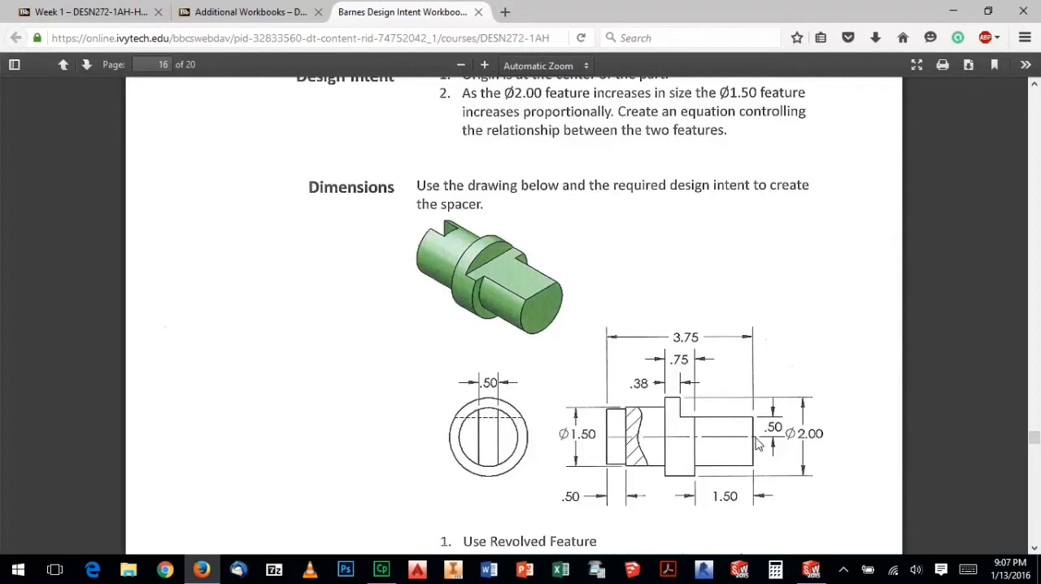
pyautogui.click(812, 569)
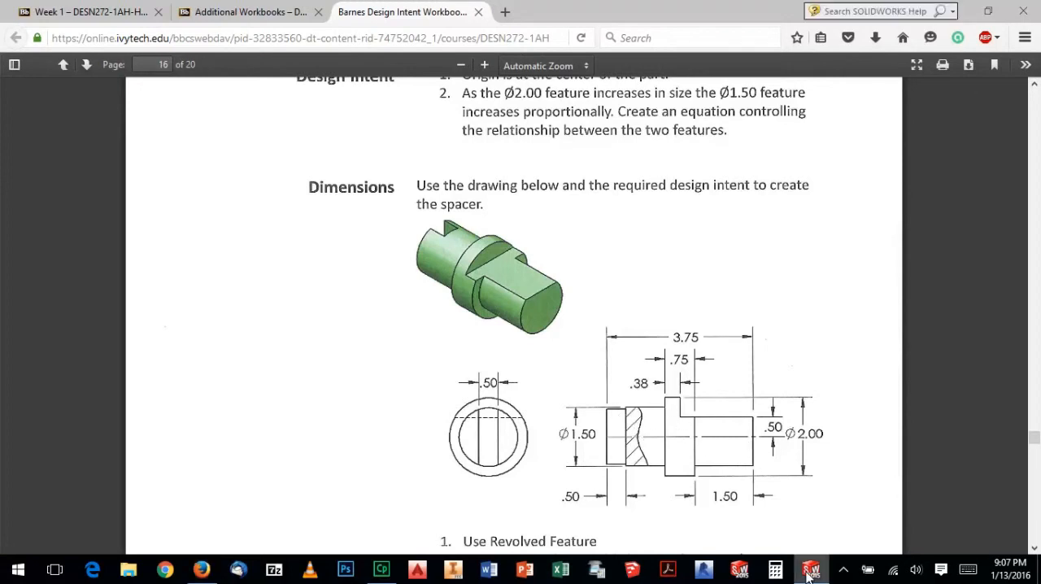
pyautogui.click(843, 234)
pyautogui.write('1')
pyautogui.click(781, 222)
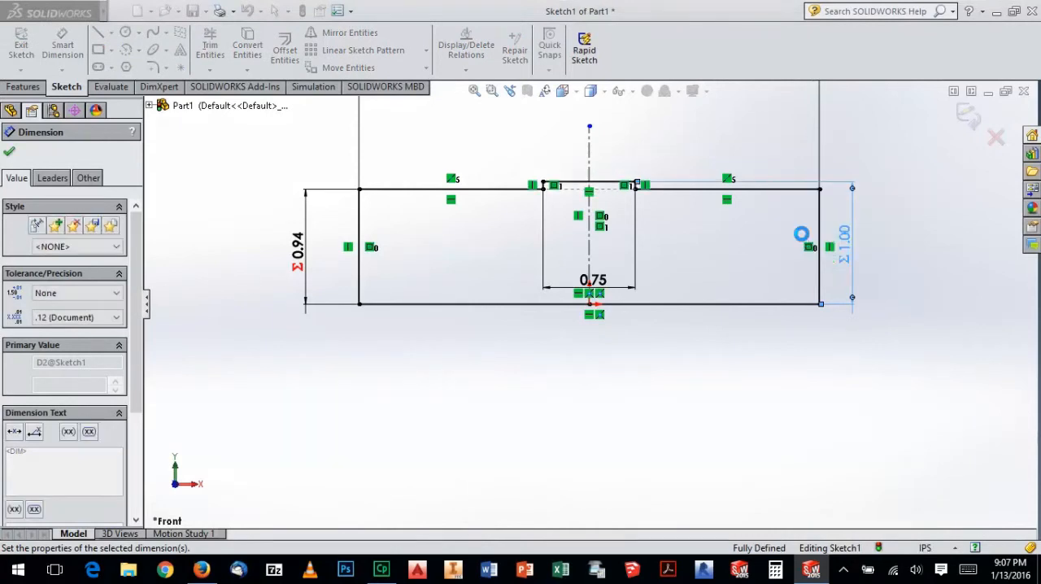
pyautogui.scroll(-2, 710, 235)
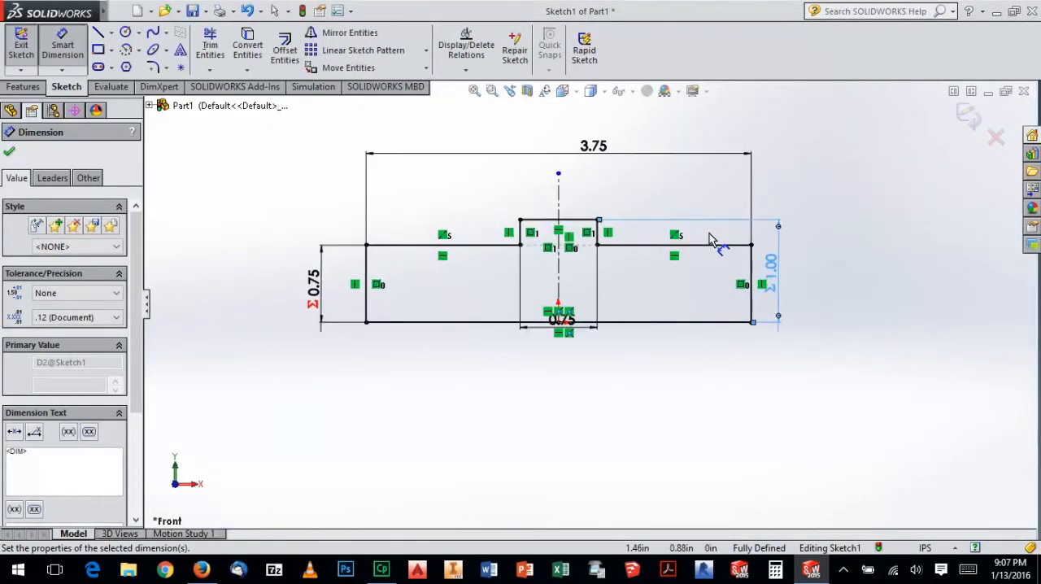
# Exit the profile sketch and start a Revolved Boss/Base using the left shoulder line as the axis of revolution
pyautogui.click(967, 114)
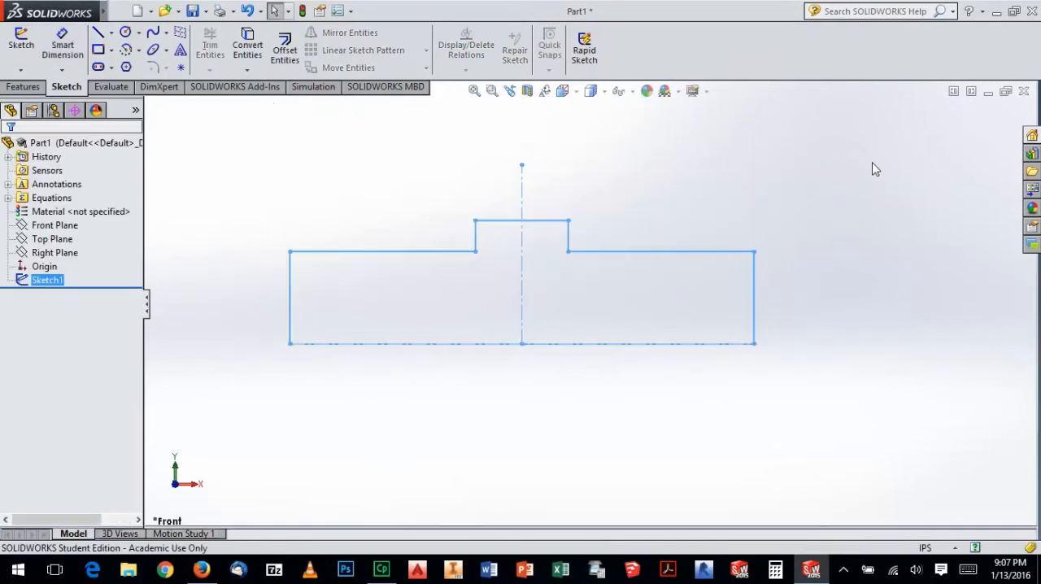
pyautogui.click(767, 191)
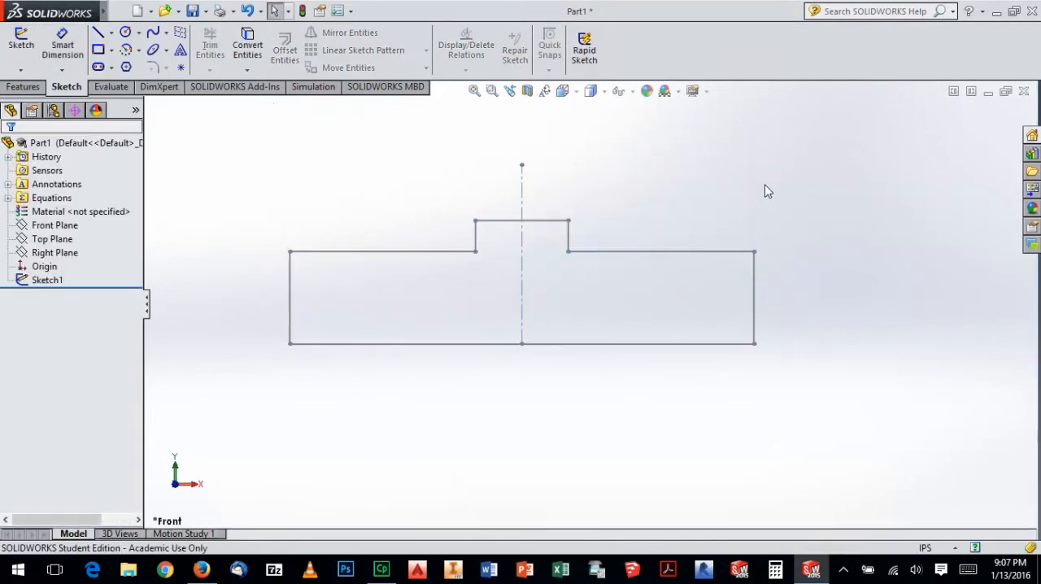
pyautogui.click(23, 87)
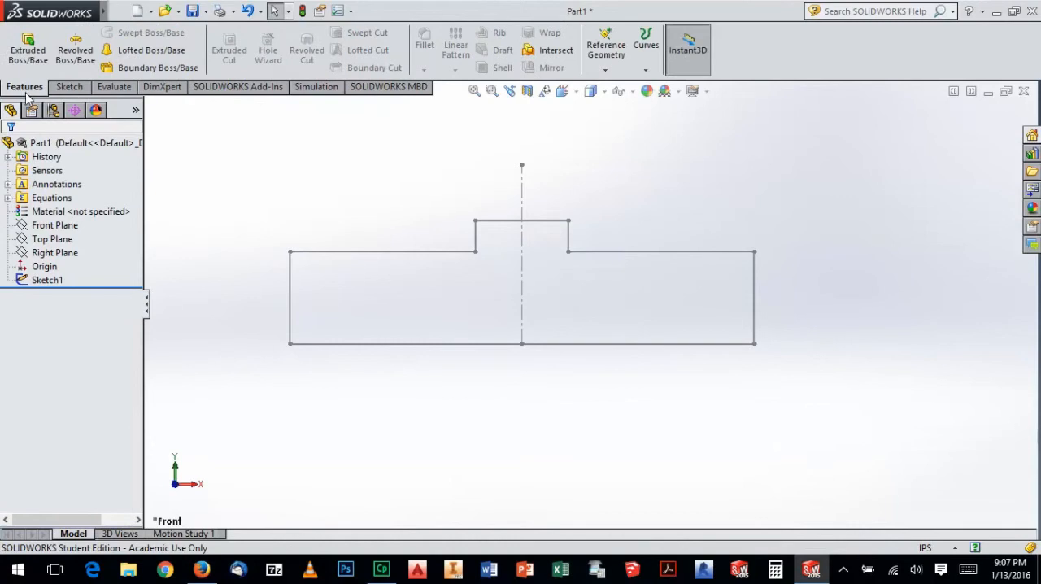
pyautogui.click(75, 49)
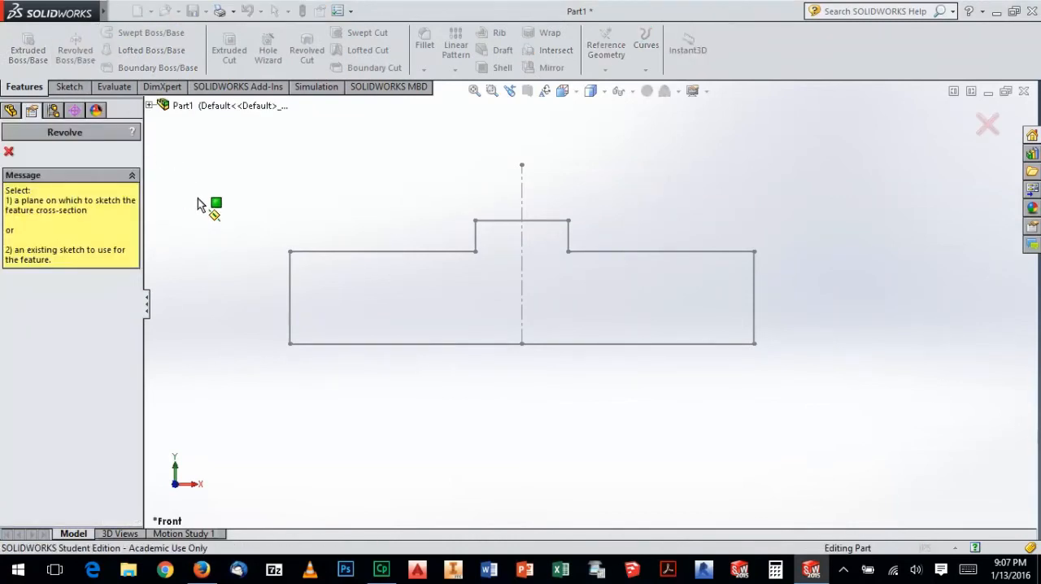
pyautogui.click(315, 257)
pyautogui.moveTo(419, 287); pyautogui.dragTo(443, 236, button='middle')
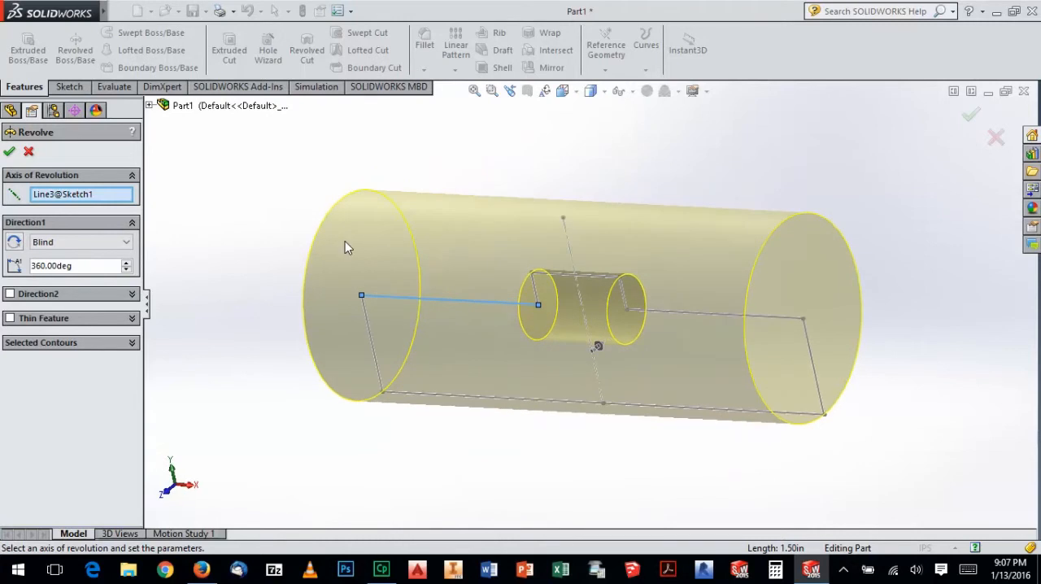
# Change the axis of revolution to the profile's 3.75 in baseline and complete the 360° revolve
pyautogui.click(70, 196)
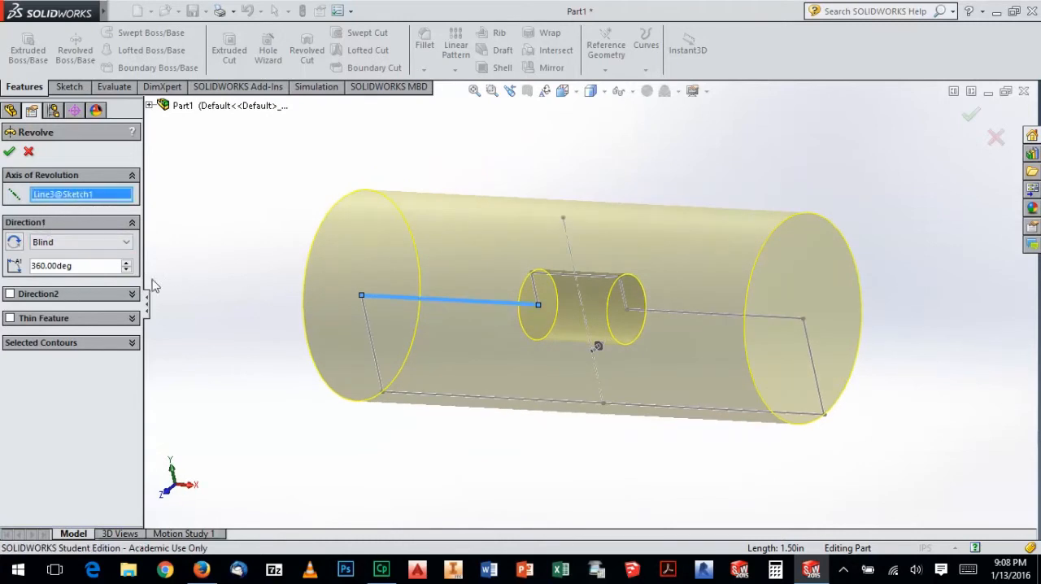
pyautogui.click(447, 396)
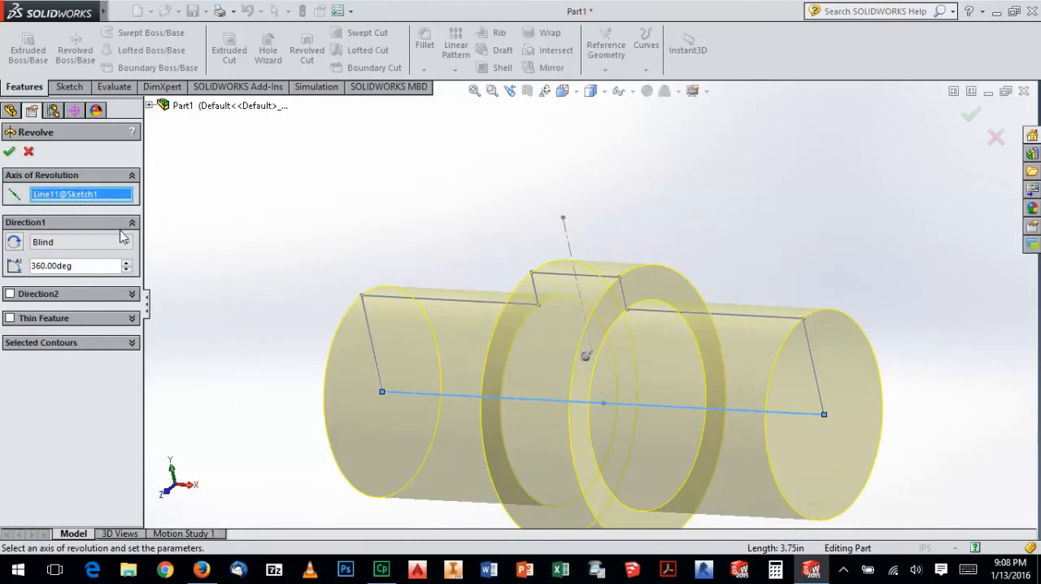
pyautogui.scroll(2, 338, 217)
pyautogui.moveTo(361, 228); pyautogui.dragTo(342, 207, button='middle')
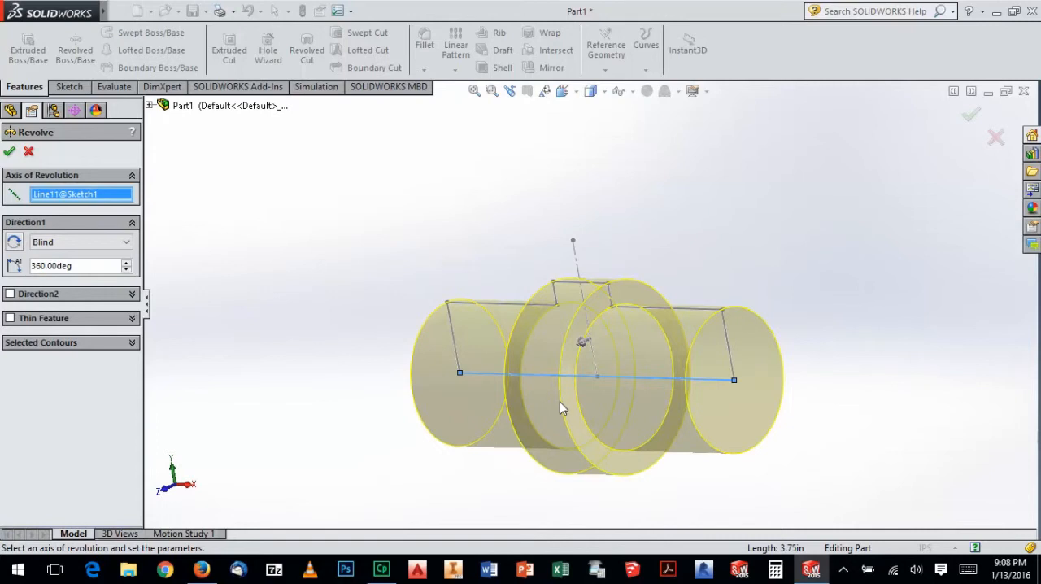
pyautogui.moveTo(646, 389); pyautogui.dragTo(640, 282, button='middle')
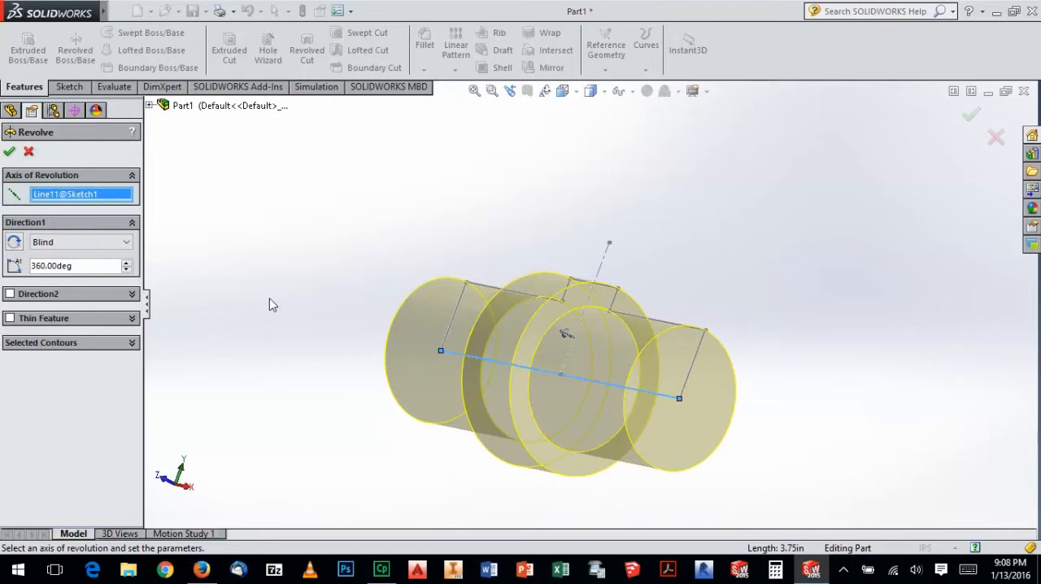
pyautogui.moveTo(427, 280); pyautogui.dragTo(403, 279, button='middle')
pyautogui.click(12, 152)
pyautogui.click(312, 218)
pyautogui.moveTo(436, 261)
pyautogui.mouseDown(button='middle')
pyautogui.moveTo(598, 267)
pyautogui.moveTo(504, 265)
pyautogui.mouseUp(button='middle')
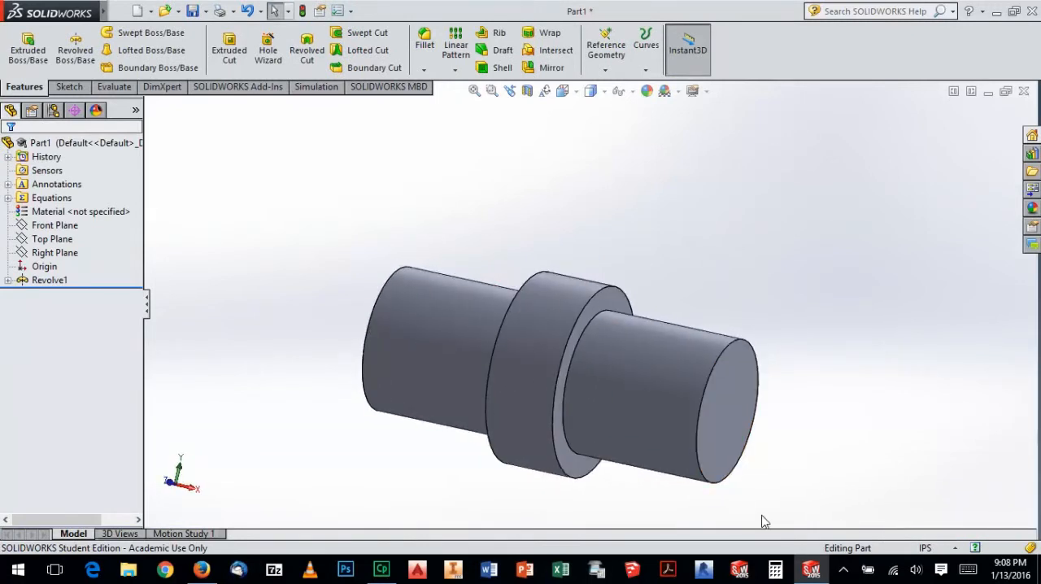
# Compare the revolved body with the spacer drawing in the Firefox workbook, and examine the end face that needs the slot
pyautogui.click(805, 564)
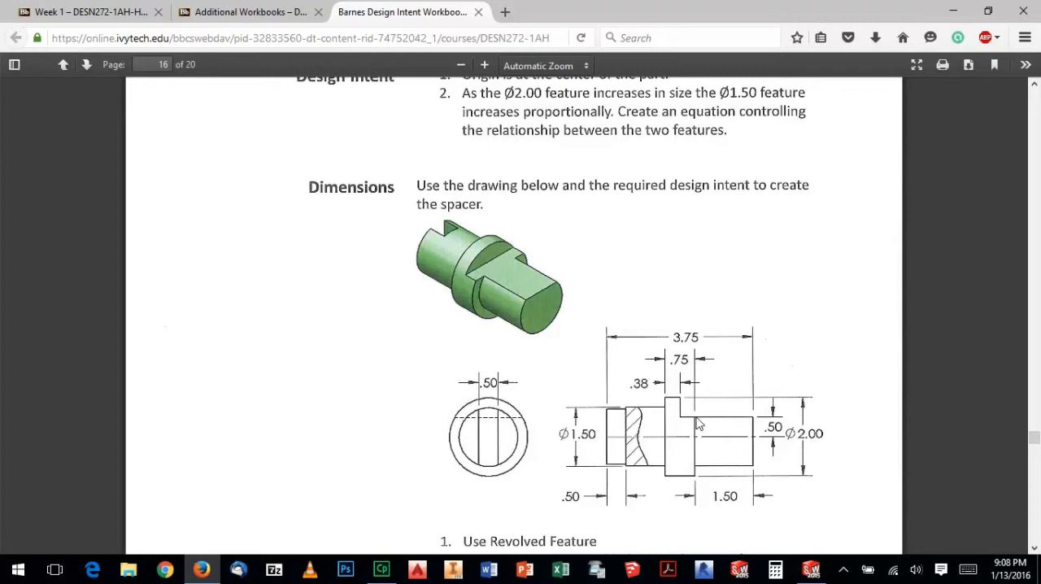
pyautogui.click(811, 570)
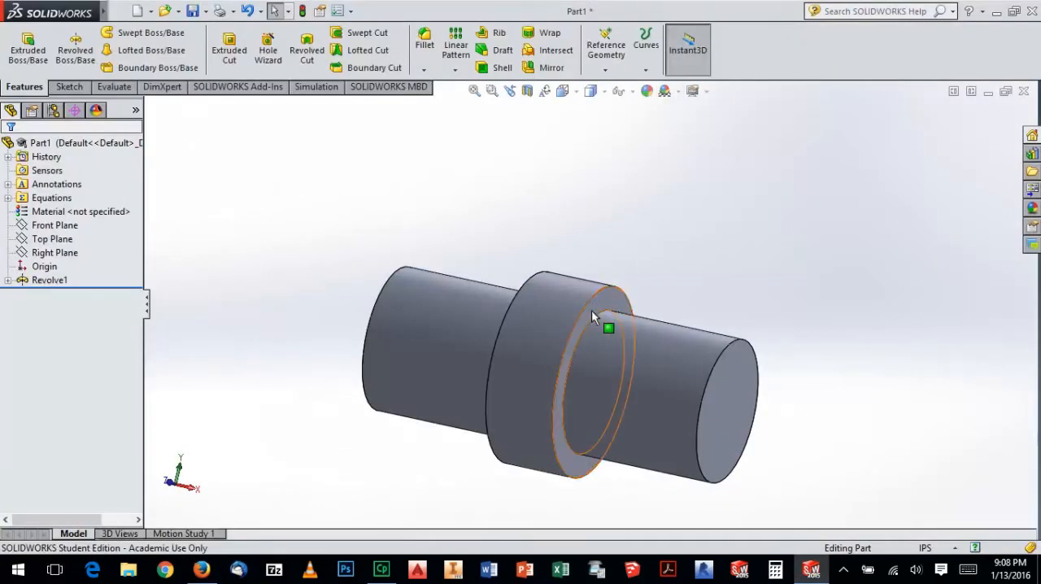
pyautogui.moveTo(591, 310); pyautogui.dragTo(574, 312, button='middle')
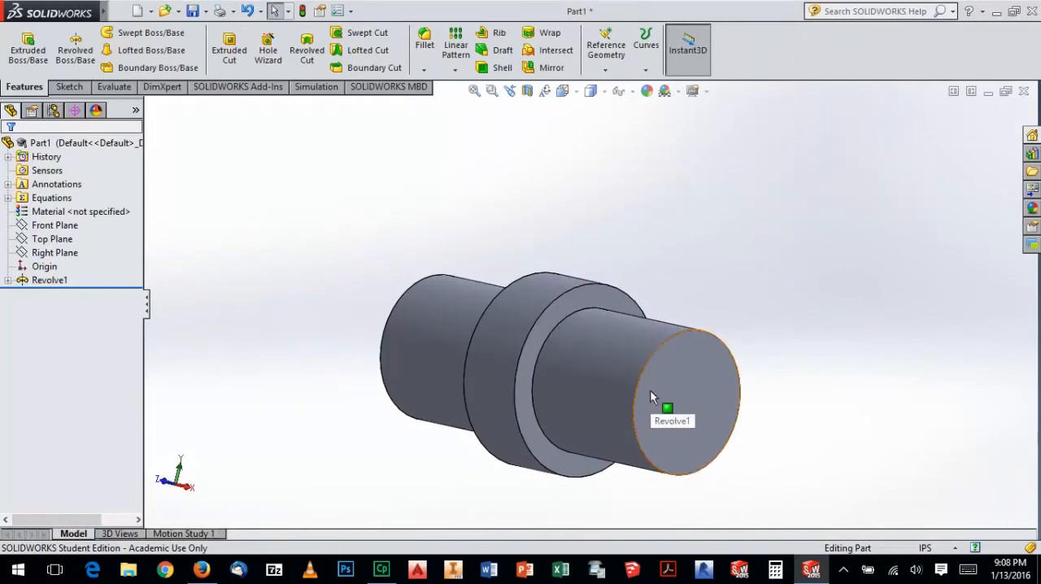
pyautogui.moveTo(564, 380); pyautogui.dragTo(708, 378, button='middle')
pyautogui.moveTo(543, 351)
pyautogui.mouseDown(button='middle')
pyautogui.moveTo(625, 366)
pyautogui.moveTo(625, 403)
pyautogui.mouseUp(button='middle')
pyautogui.hotkey('alt', 'Tab')
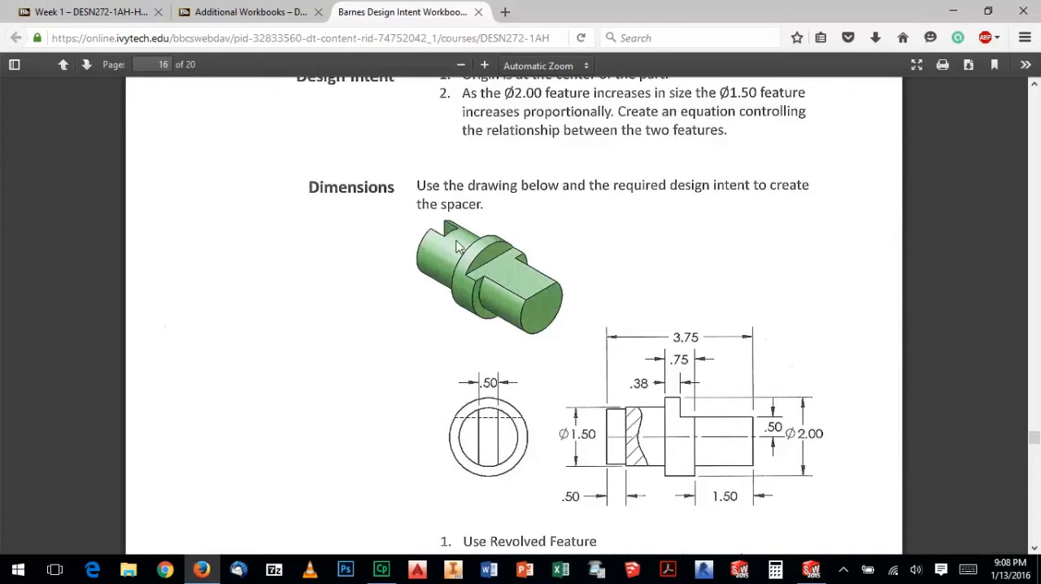
pyautogui.hotkey('alt', 'Tab')
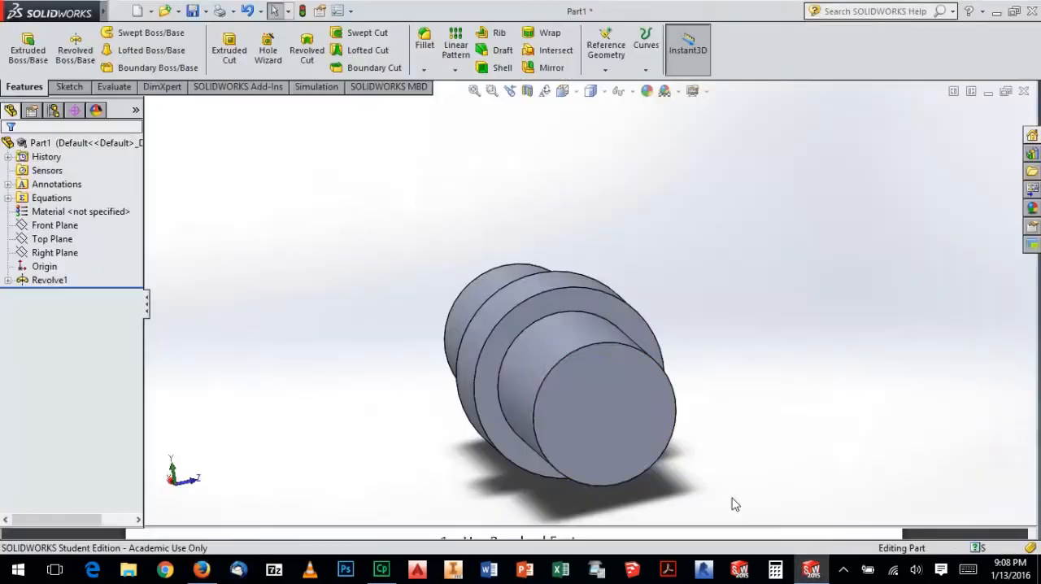
# Start a sketch on the left end face of the spacer and draw an origin-centred circle with a radius of about 0.75 in
pyautogui.click(616, 397)
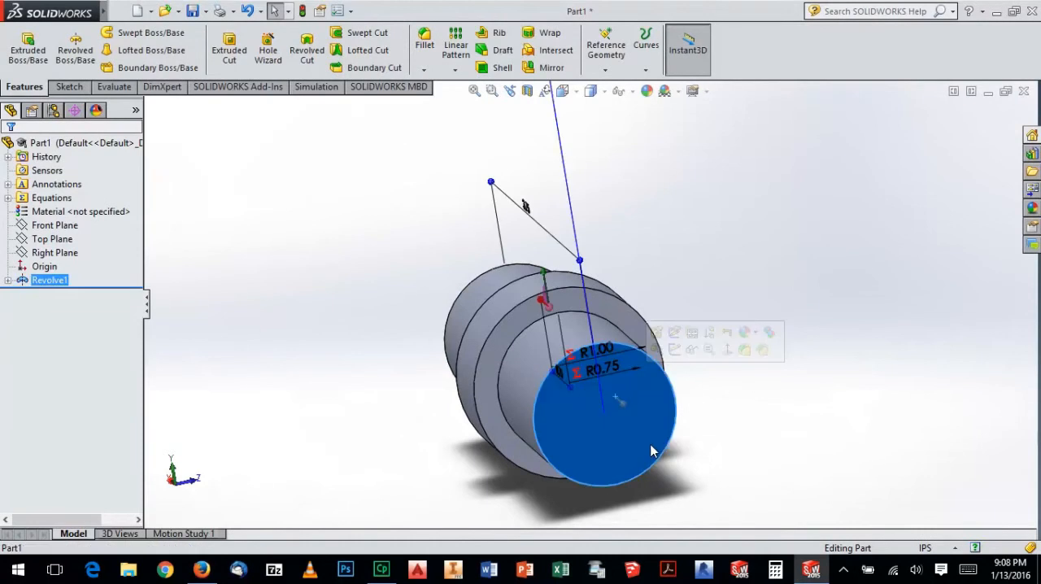
pyautogui.click(674, 350)
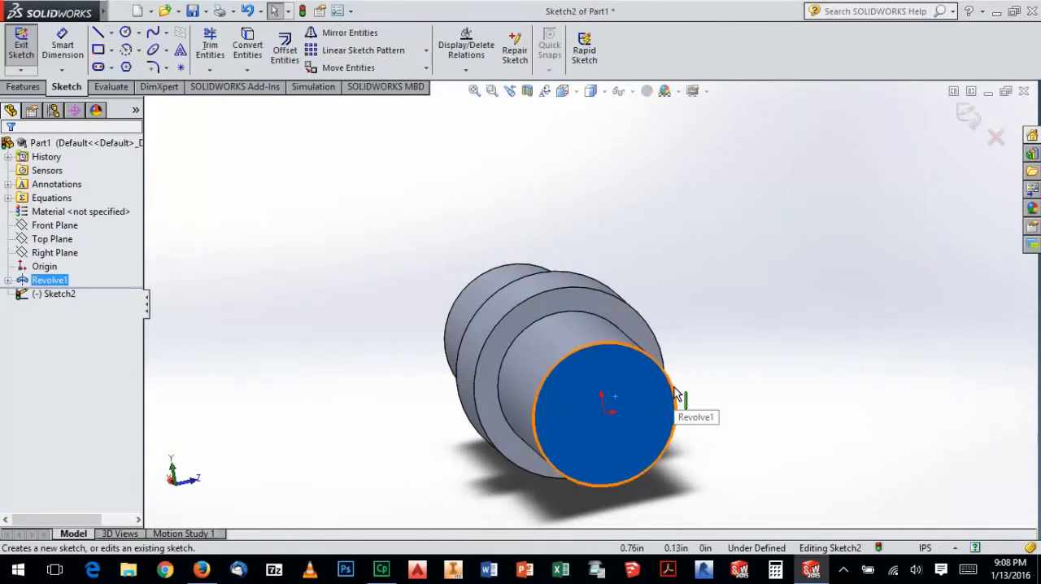
pyautogui.press('space')
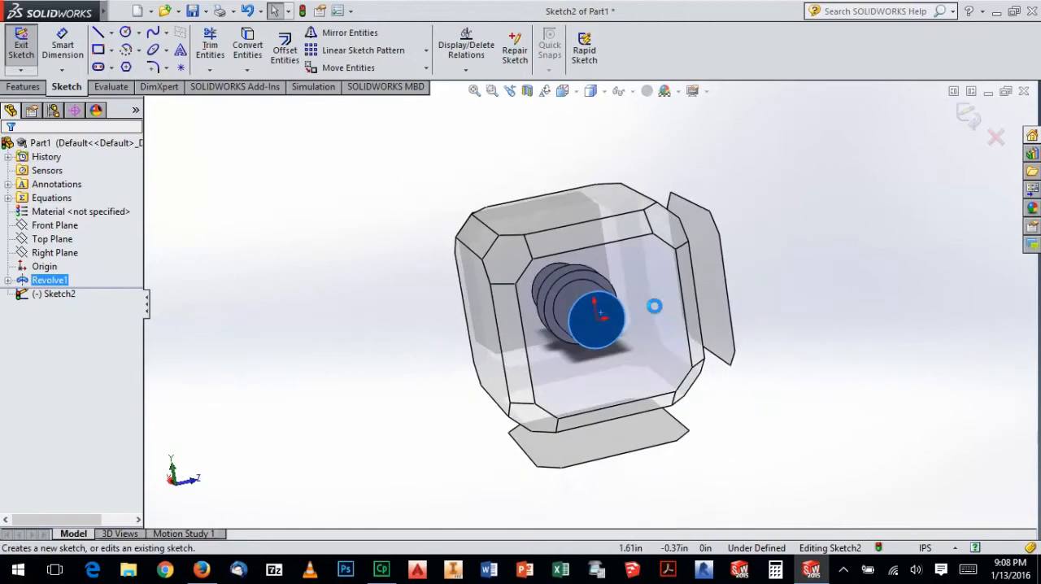
pyautogui.click(655, 289)
pyautogui.click(814, 337)
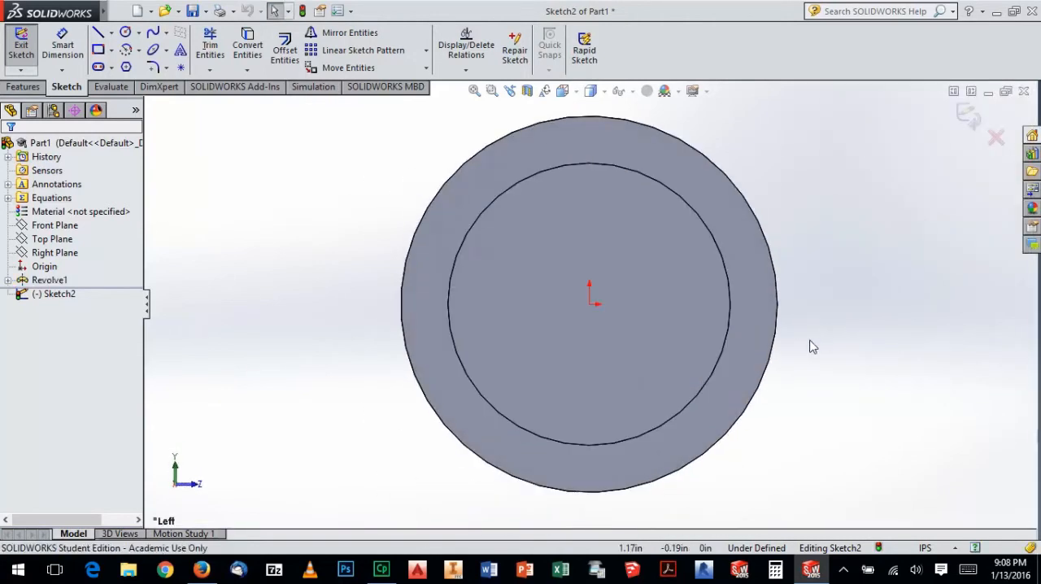
pyautogui.click(125, 32)
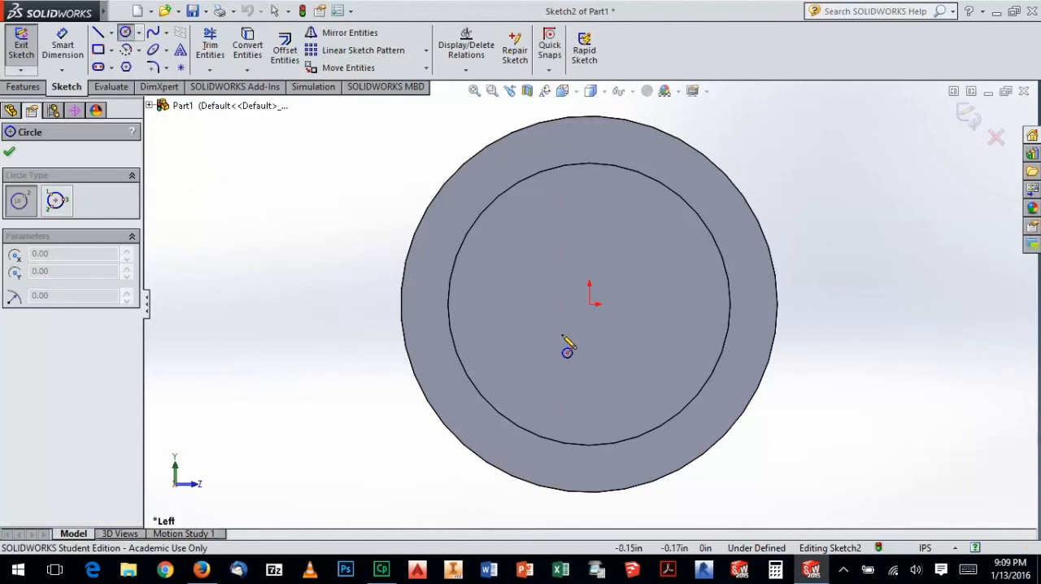
pyautogui.click(590, 304)
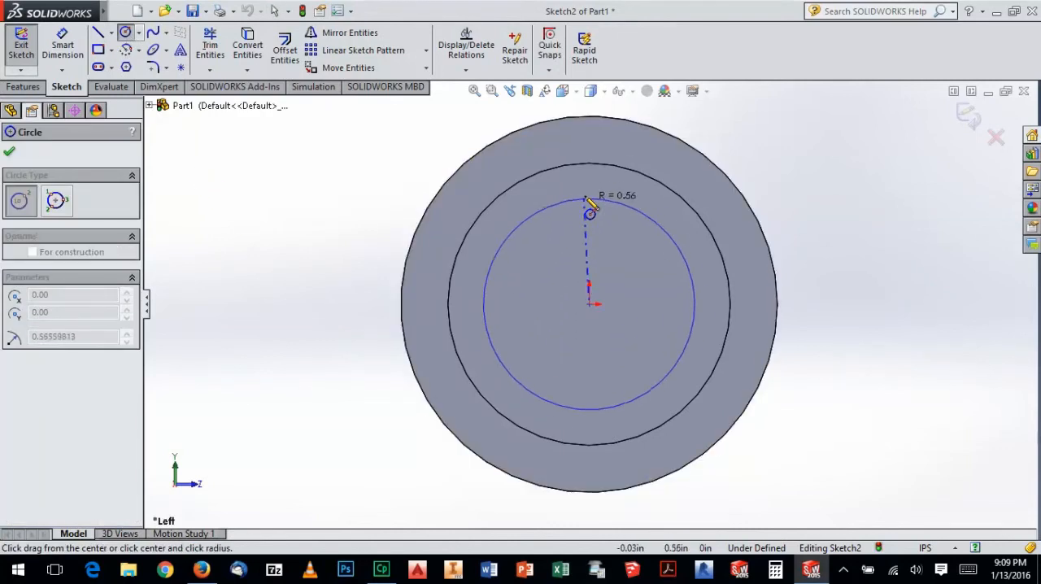
pyautogui.click(590, 165)
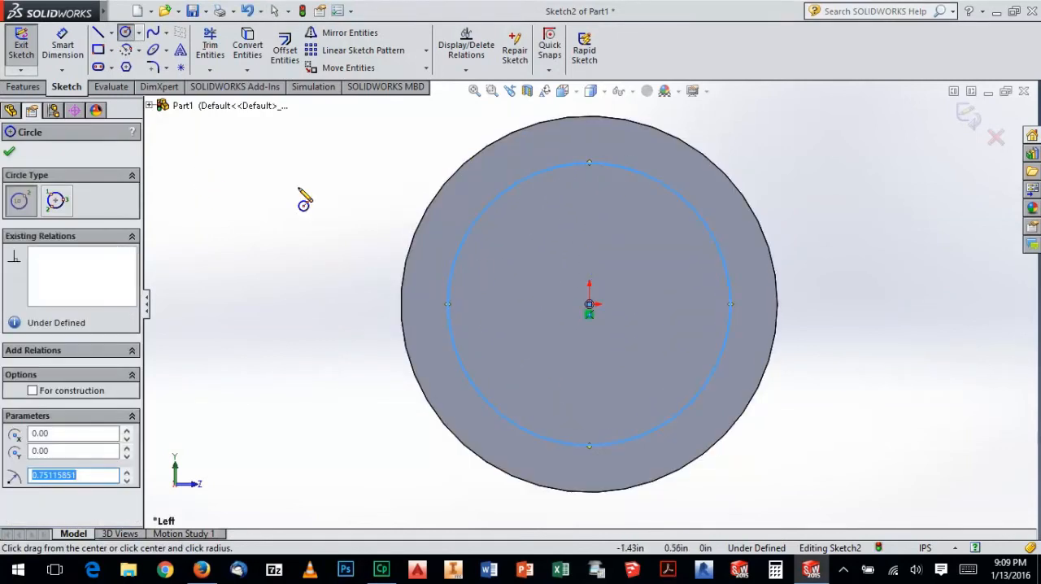
# Draw a vertical centerline across the circle through the origin and trim its upper end to the circle
pyautogui.click(111, 32)
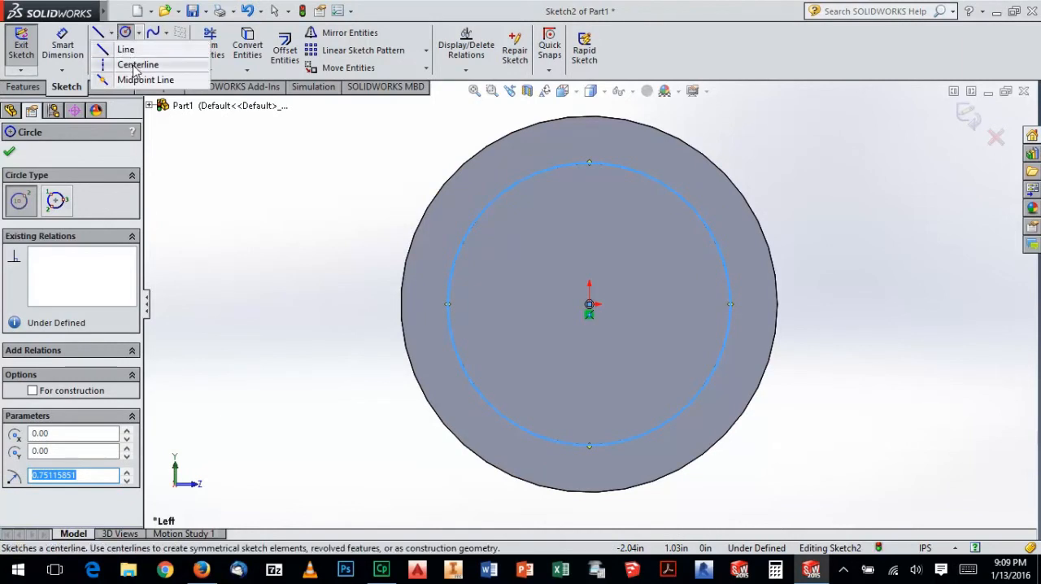
pyautogui.click(134, 58)
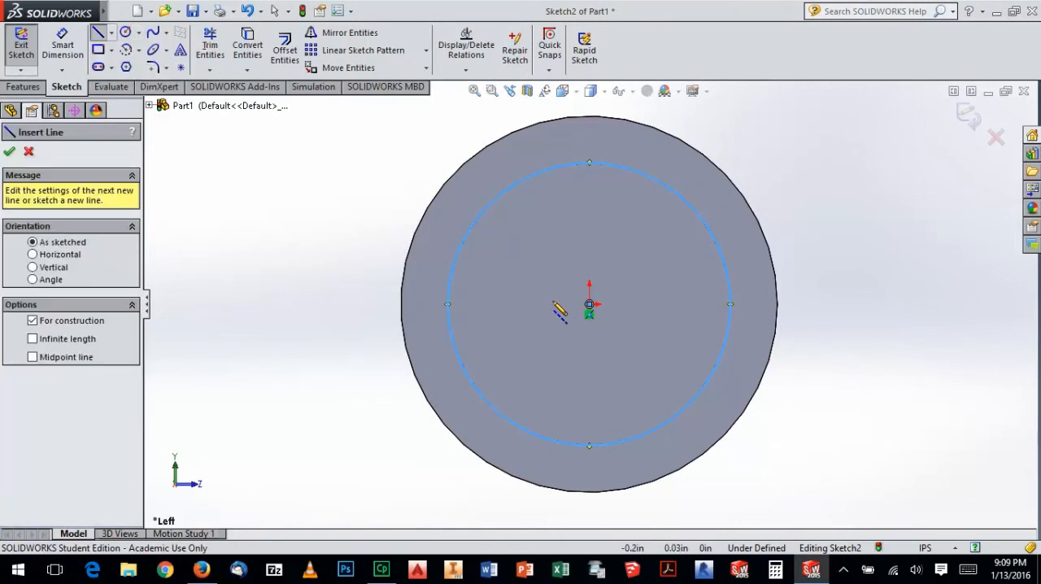
pyautogui.click(590, 445)
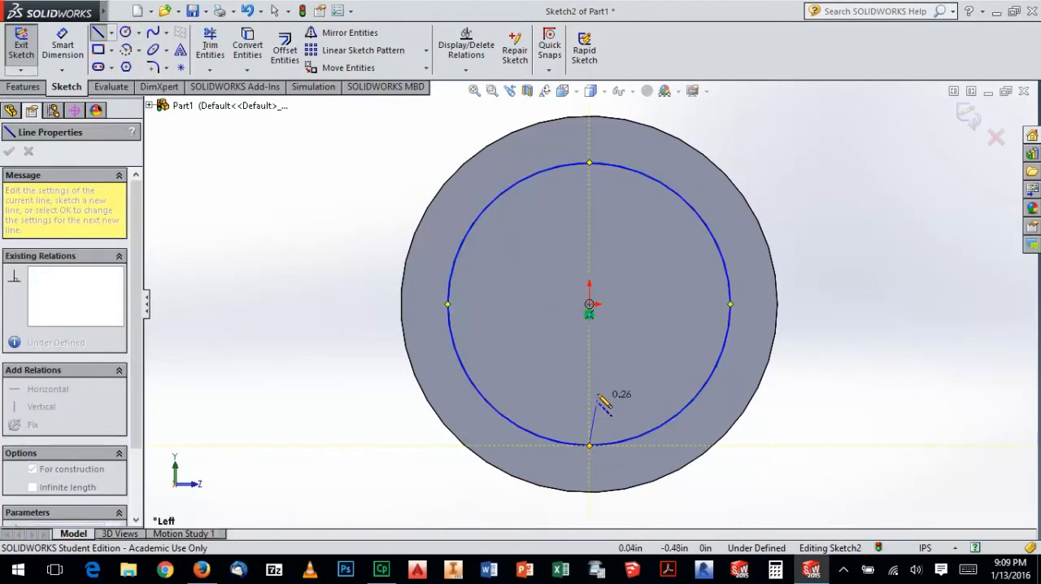
pyautogui.click(590, 163)
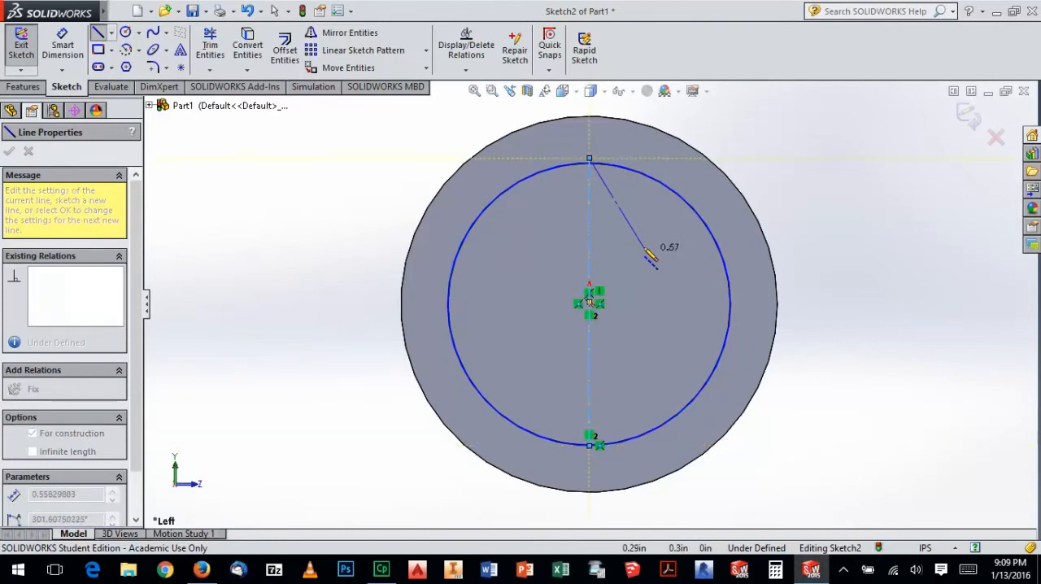
pyautogui.press('Escape')
pyautogui.click(210, 45)
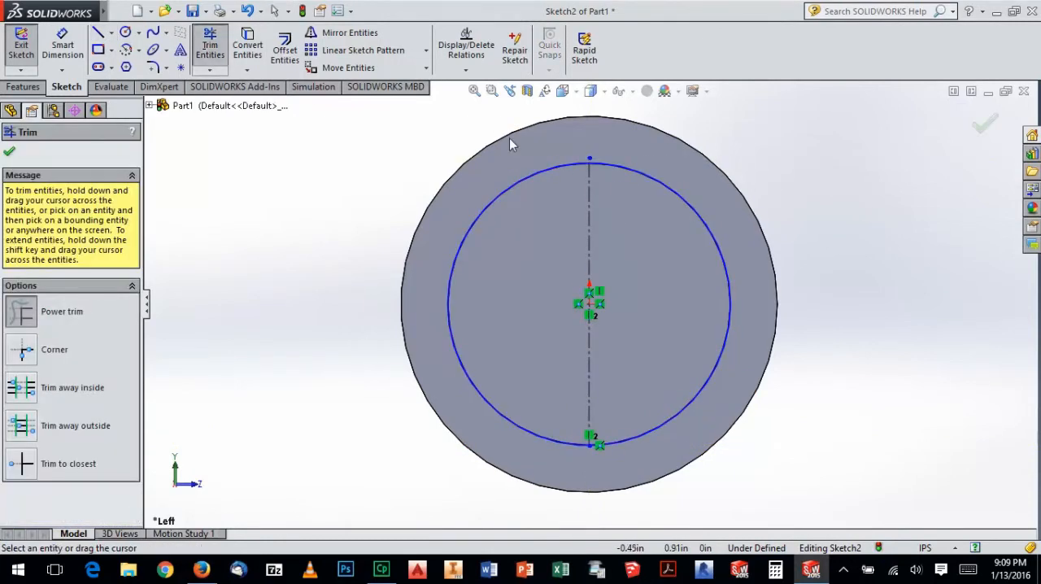
pyautogui.moveTo(594, 162); pyautogui.dragTo(596, 166)
pyautogui.press('Escape')
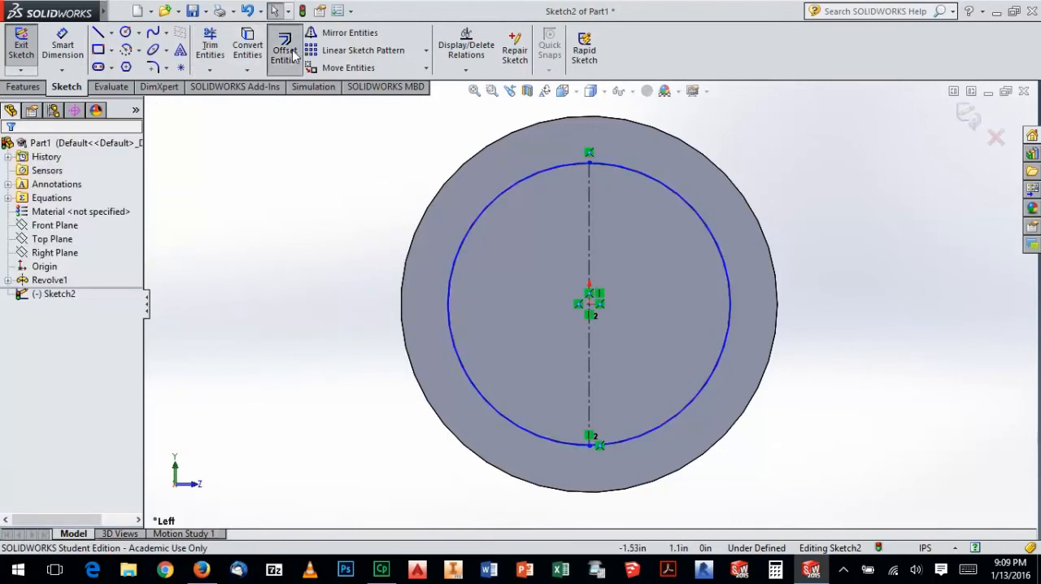
# Offset the vertical centerline by 0.10 in to each side to form the slot's two edges
pyautogui.click(287, 51)
pyautogui.click(591, 225)
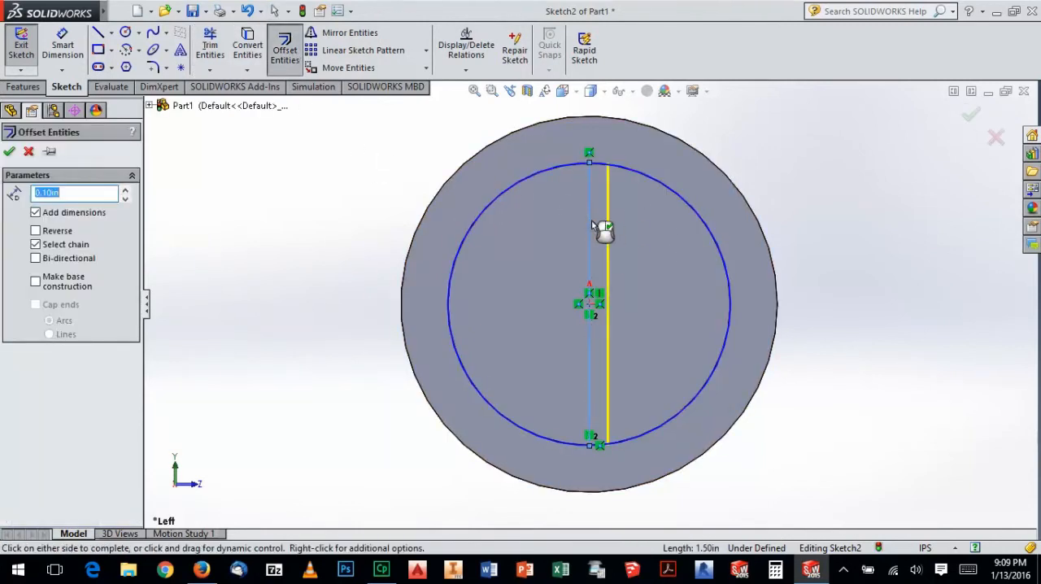
pyautogui.click(619, 234)
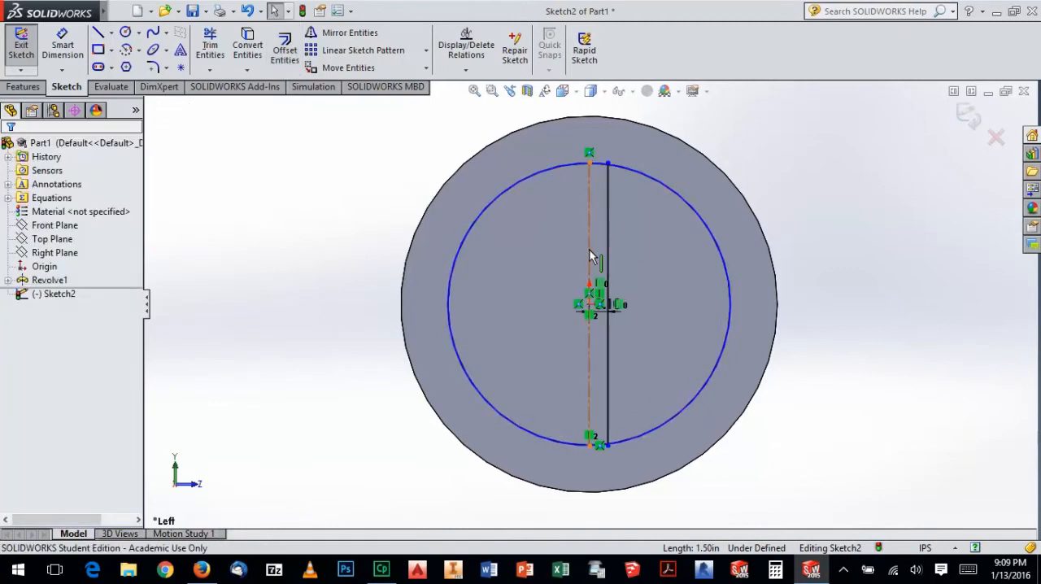
pyautogui.click(590, 252)
pyautogui.click(568, 262)
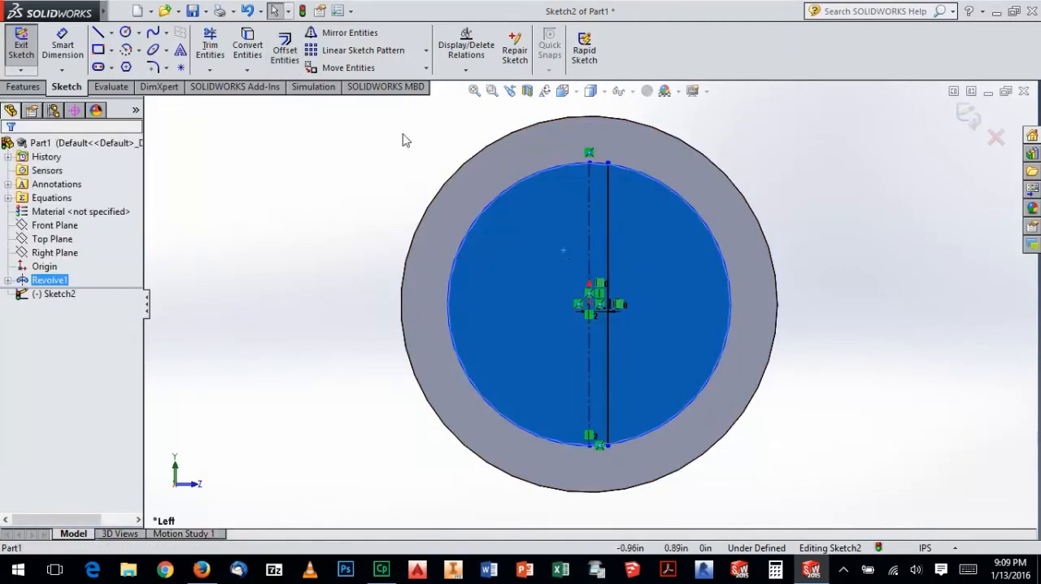
pyautogui.click(285, 50)
pyautogui.click(590, 248)
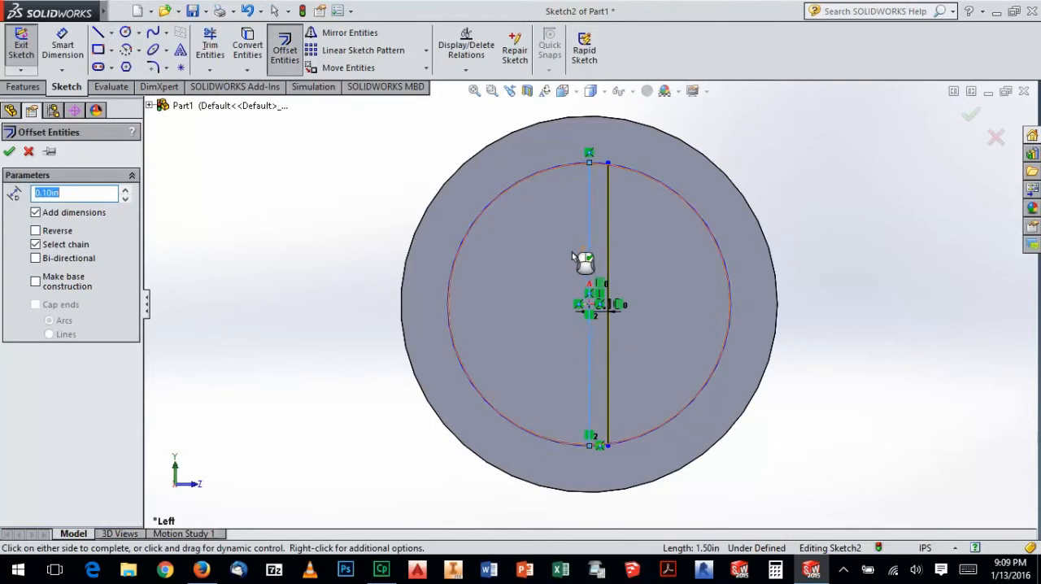
pyautogui.click(557, 258)
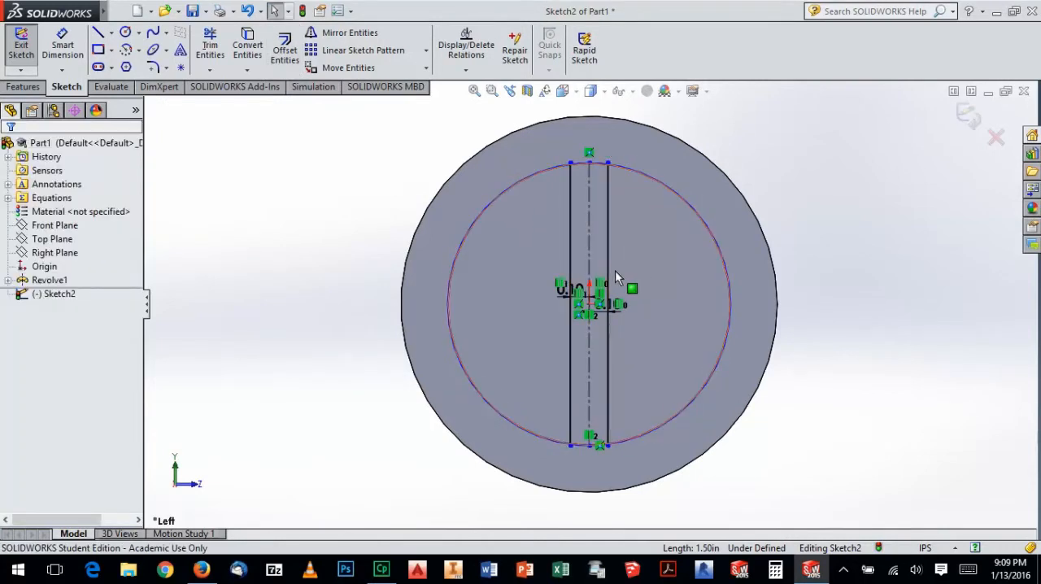
# Set the right slot edge's offset from the centerline to 0.25 in and delete the left edge's 0.10 in offset dimension
pyautogui.scroll(-4, 618, 325)
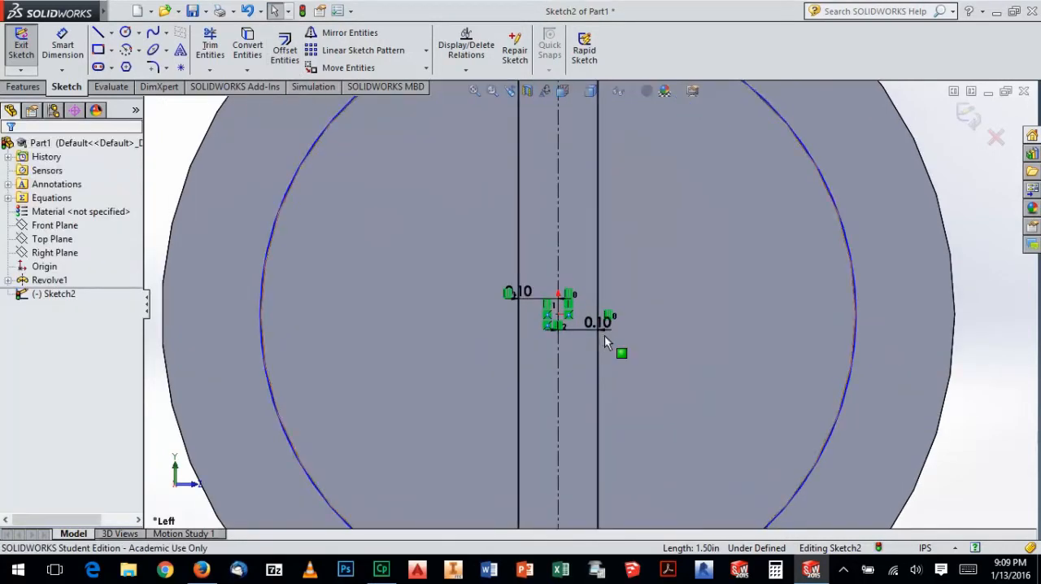
pyautogui.doubleClick(603, 326)
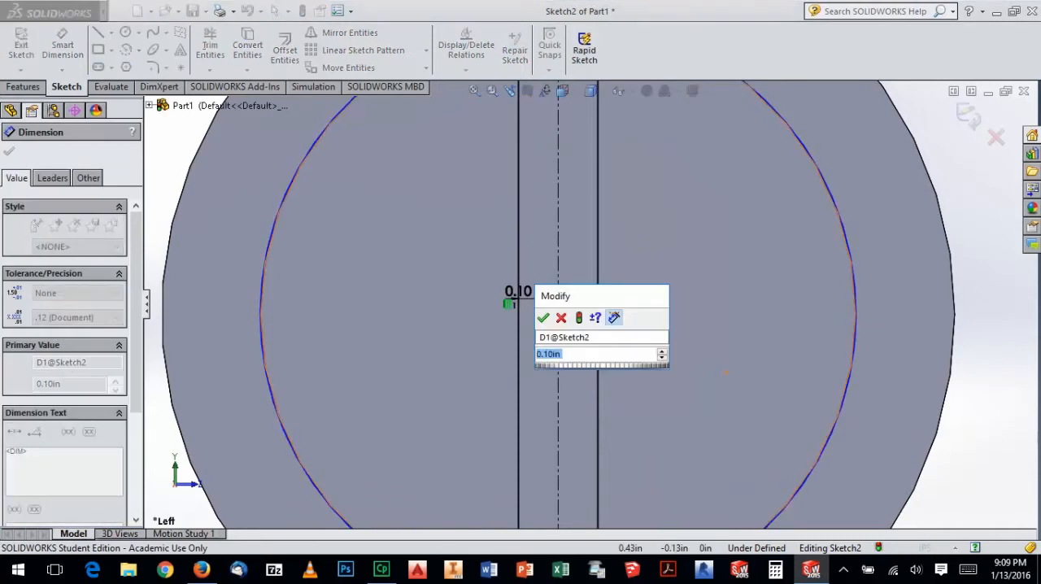
pyautogui.write('0.25')
pyautogui.press('Return')
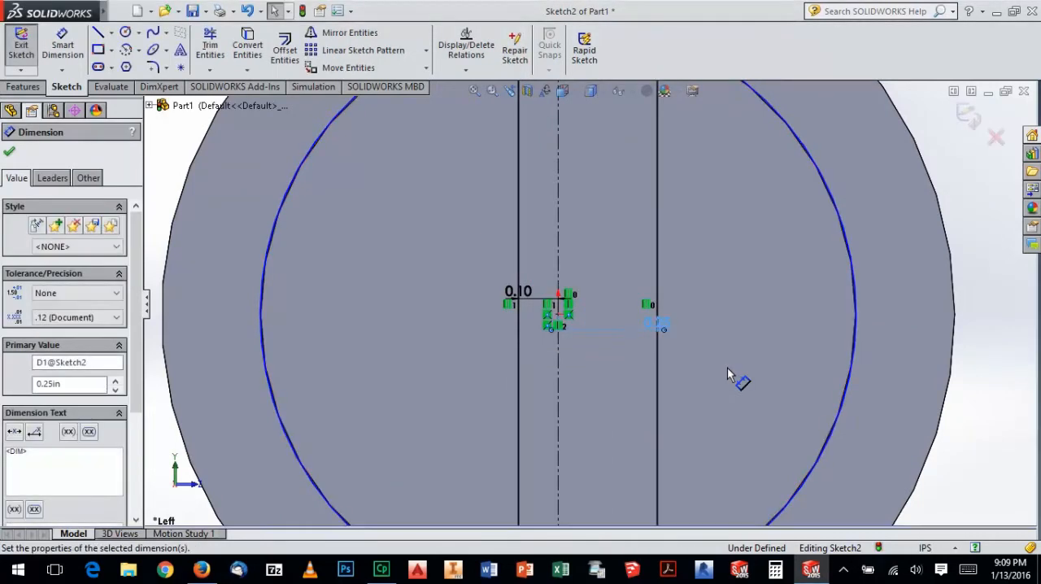
pyautogui.click(523, 294)
pyautogui.press('Delete')
pyautogui.scroll(3, 584, 354)
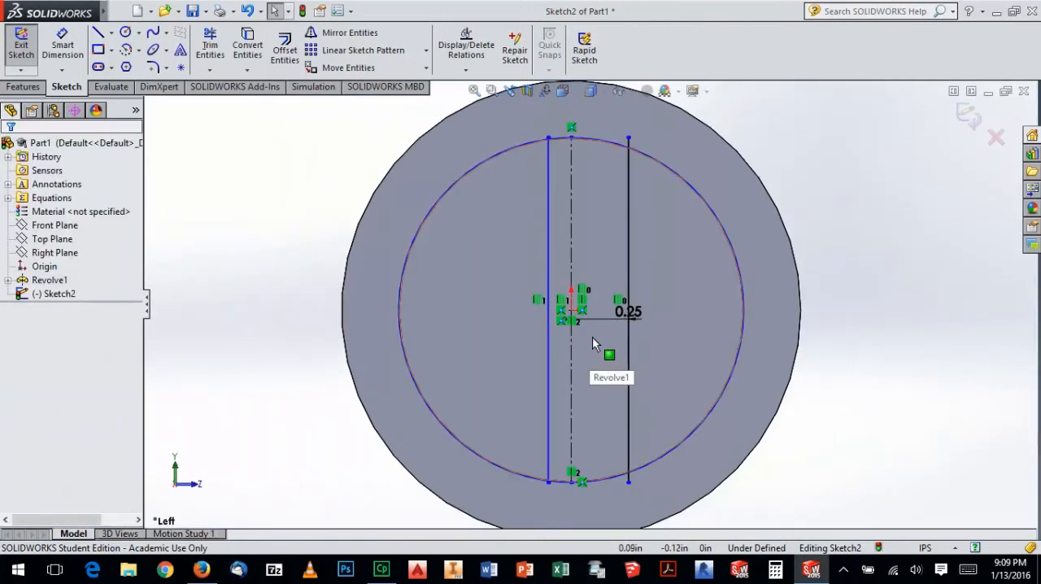
# Make the two vertical slot edges symmetric about the centerline
pyautogui.click(550, 348)
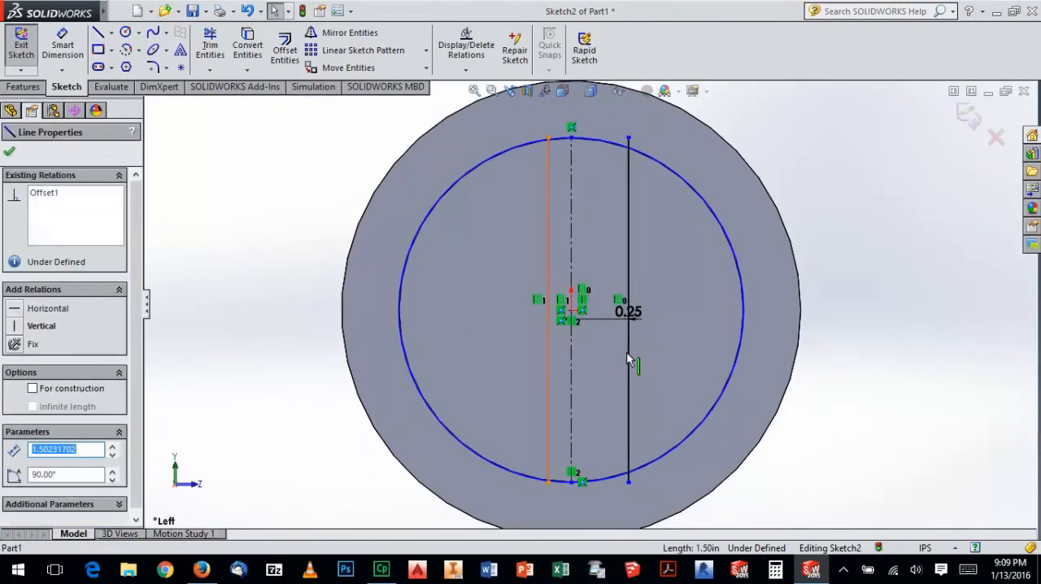
pyautogui.keyDown('ctrl'); pyautogui.click(629, 365); pyautogui.keyUp('ctrl')
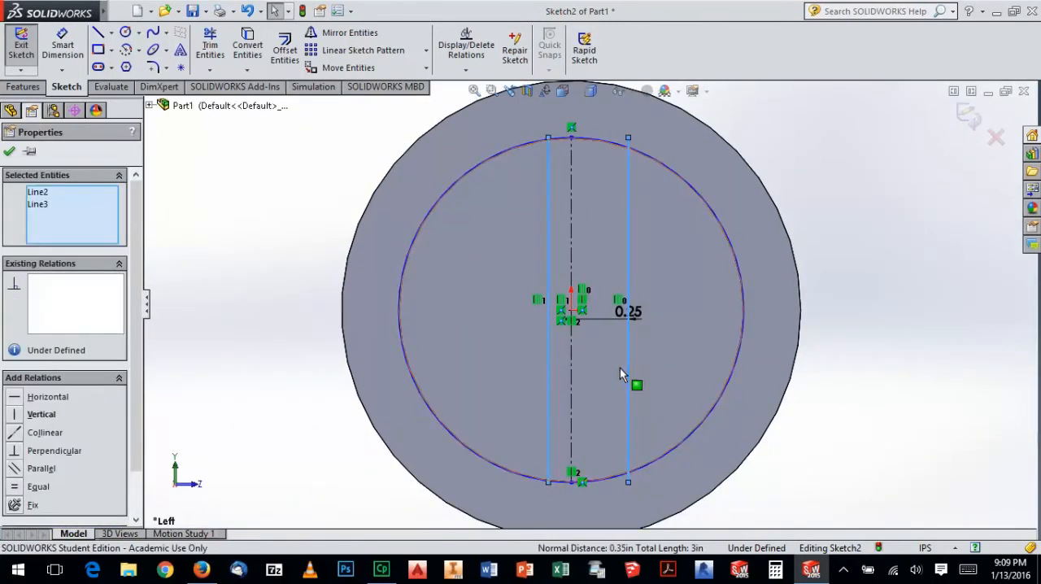
pyautogui.keyDown('ctrl'); pyautogui.click(572, 354); pyautogui.keyUp('ctrl')
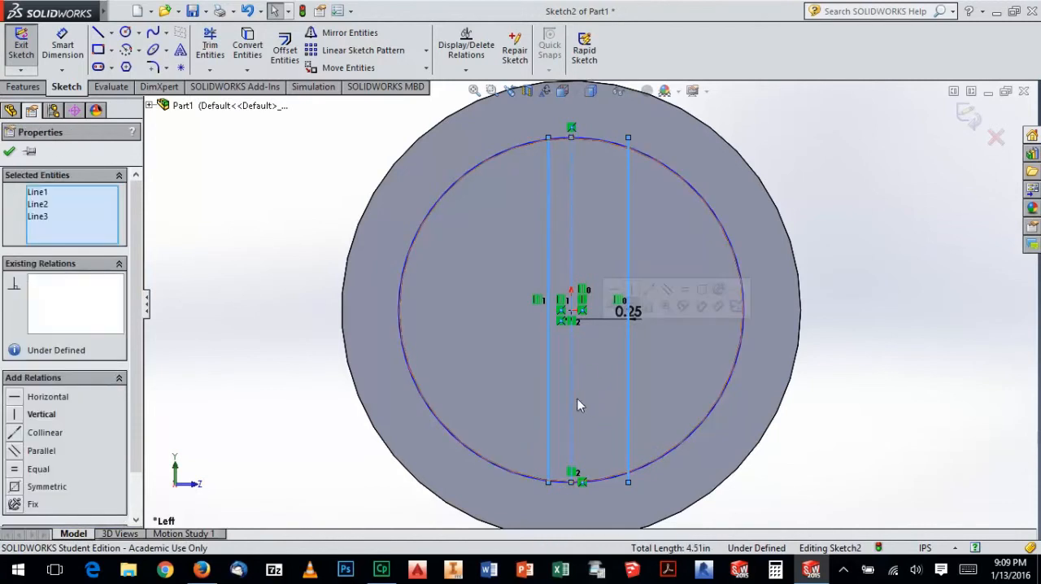
pyautogui.click(17, 486)
pyautogui.click(851, 351)
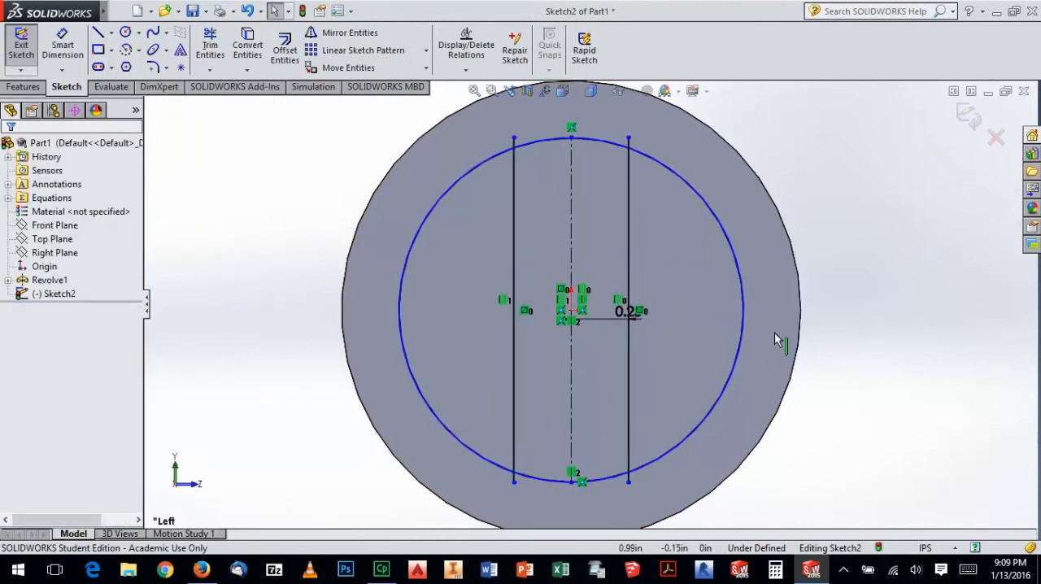
# Test the slot's symmetry by changing the half-width dimension to 0.125 in and returning it to 0.25 in
pyautogui.doubleClick(628, 312)
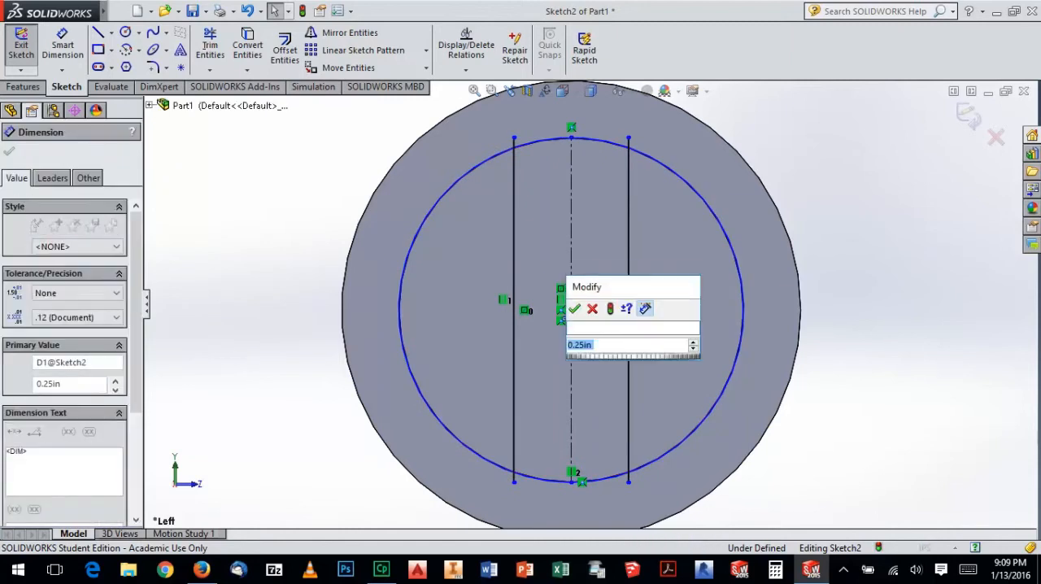
pyautogui.write('0.125')
pyautogui.press('Return')
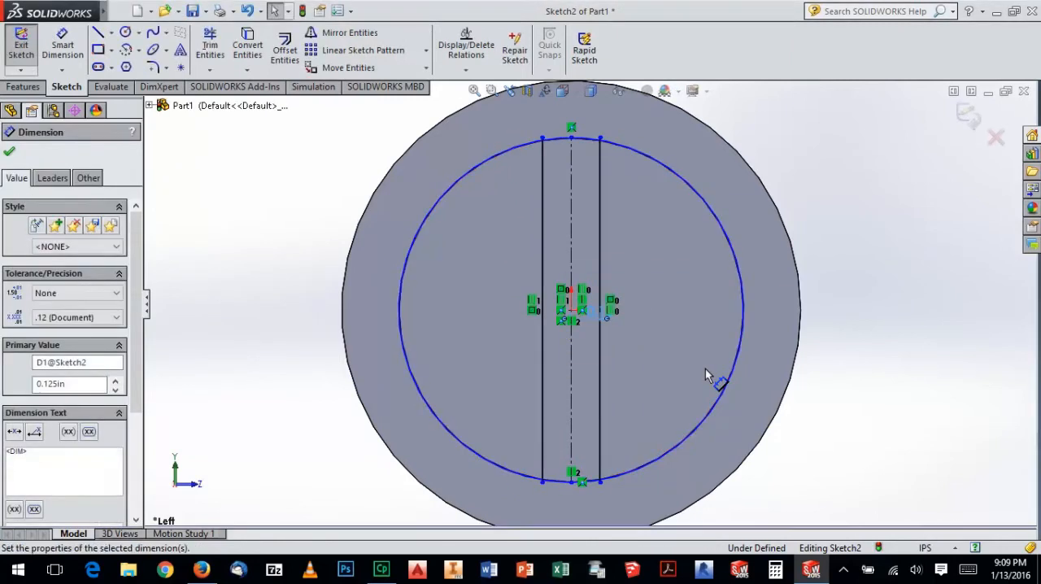
pyautogui.doubleClick(601, 317)
pyautogui.write('0.25')
pyautogui.press('Return')
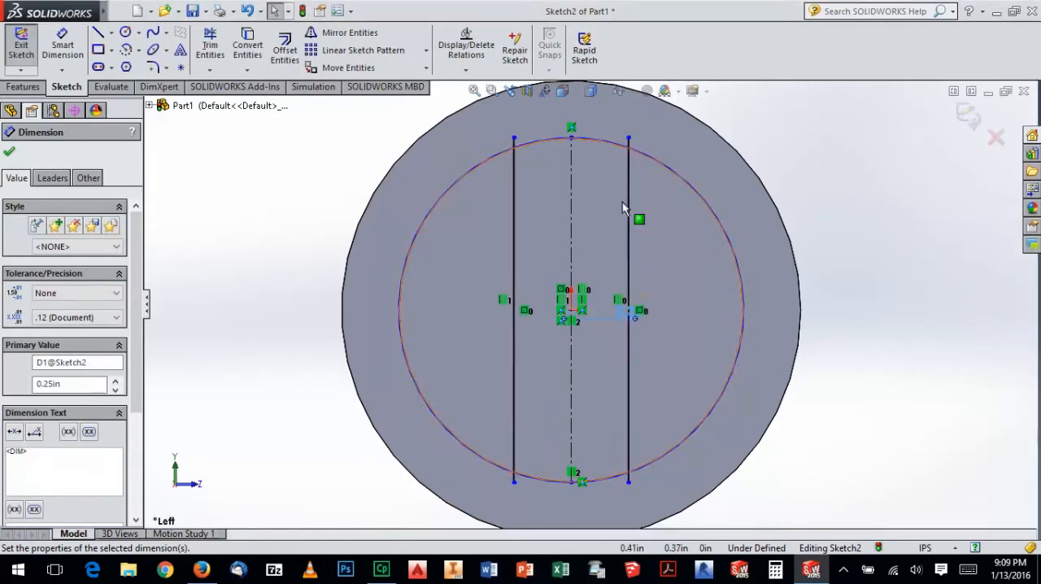
pyautogui.click(825, 160)
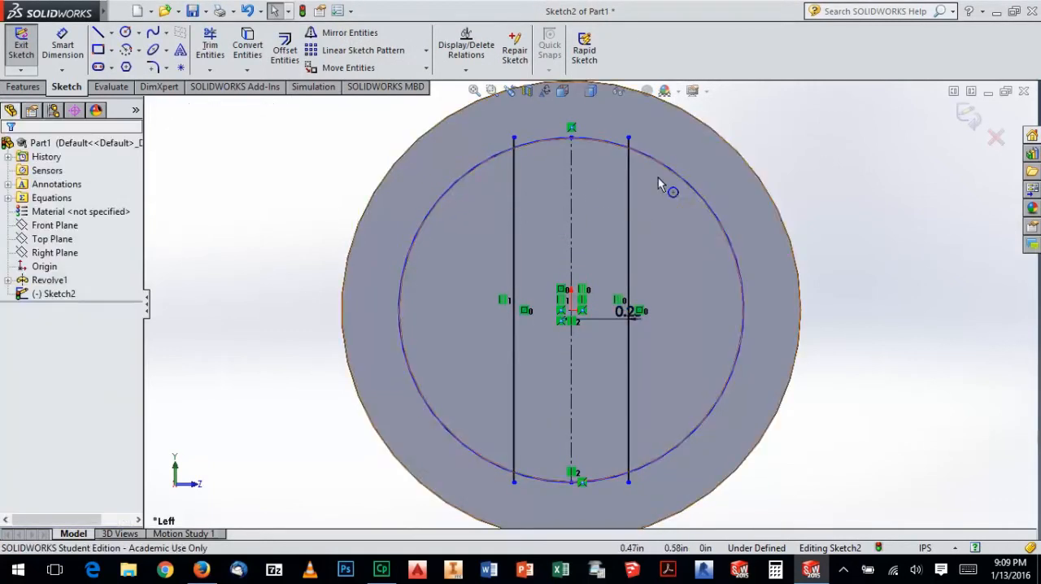
# Trim away the circle's side arcs outside the slot and the ends of both slot edges that extend past the circle
pyautogui.click(210, 45)
pyautogui.moveTo(421, 177); pyautogui.dragTo(447, 214)
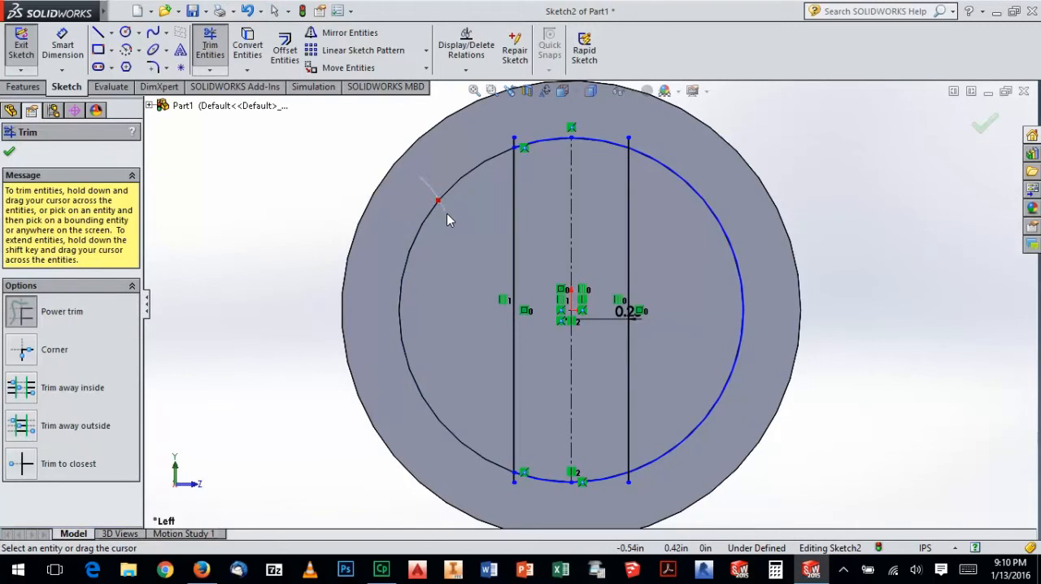
pyautogui.moveTo(665, 144); pyautogui.dragTo(669, 194)
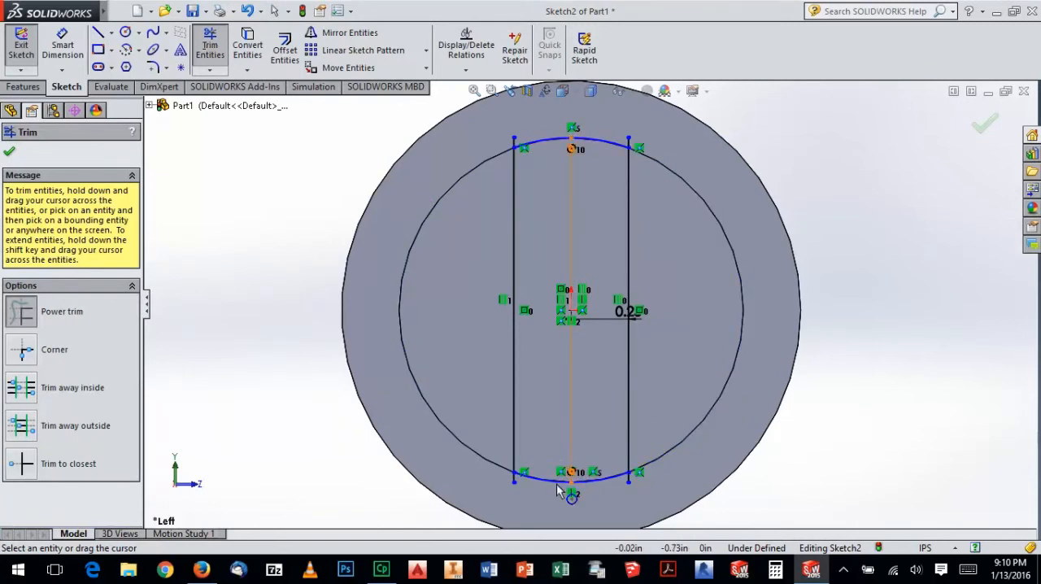
pyautogui.moveTo(506, 477); pyautogui.dragTo(525, 492)
pyautogui.moveTo(617, 497); pyautogui.dragTo(633, 477)
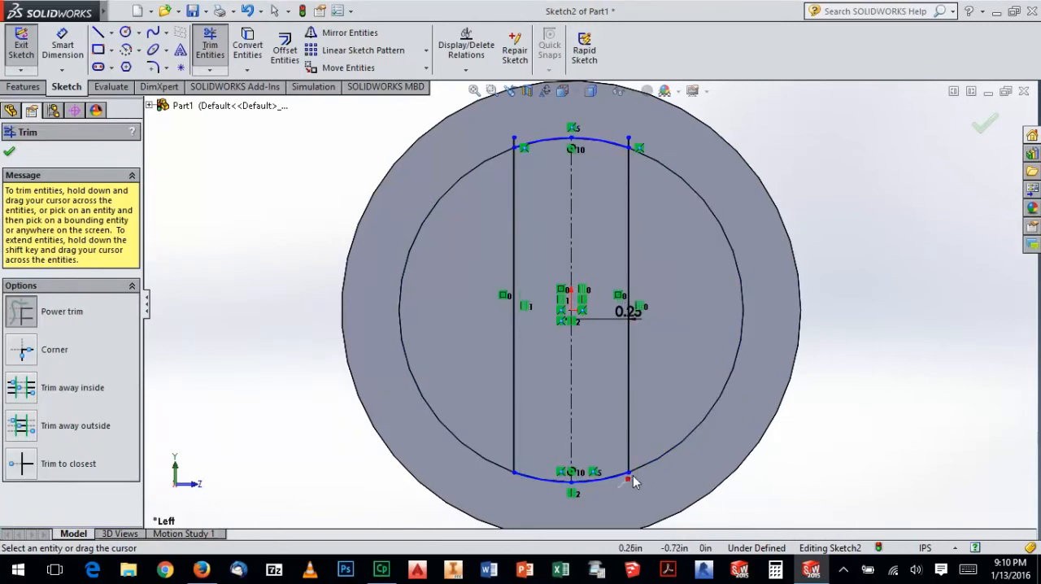
pyautogui.moveTo(517, 147); pyautogui.dragTo(545, 136)
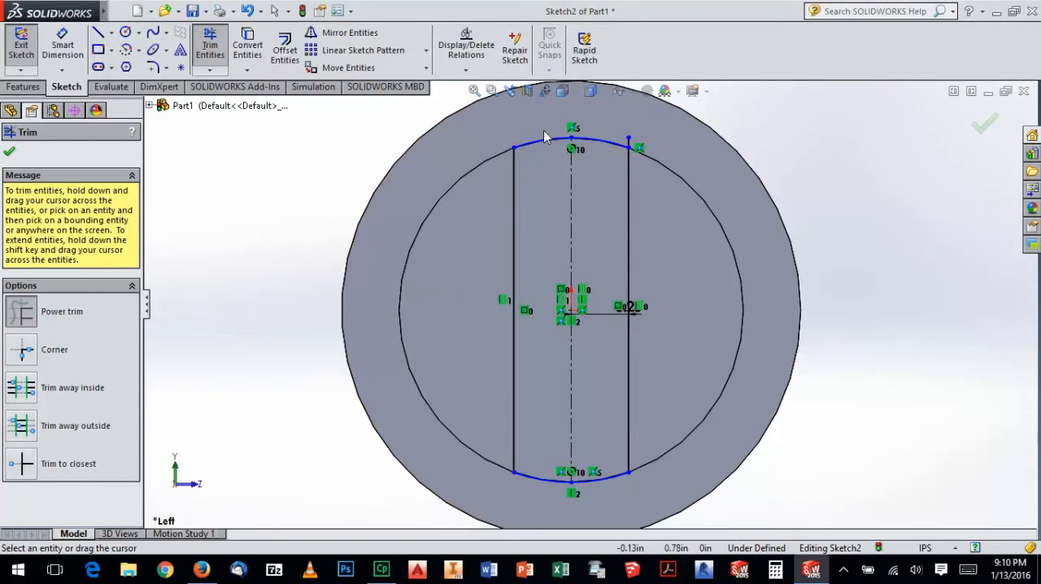
pyautogui.moveTo(638, 151)
pyautogui.mouseDown()
pyautogui.moveTo(646, 156)
pyautogui.moveTo(604, 189)
pyautogui.moveTo(600, 181)
pyautogui.moveTo(609, 204)
pyautogui.mouseUp()
pyautogui.press('Escape')
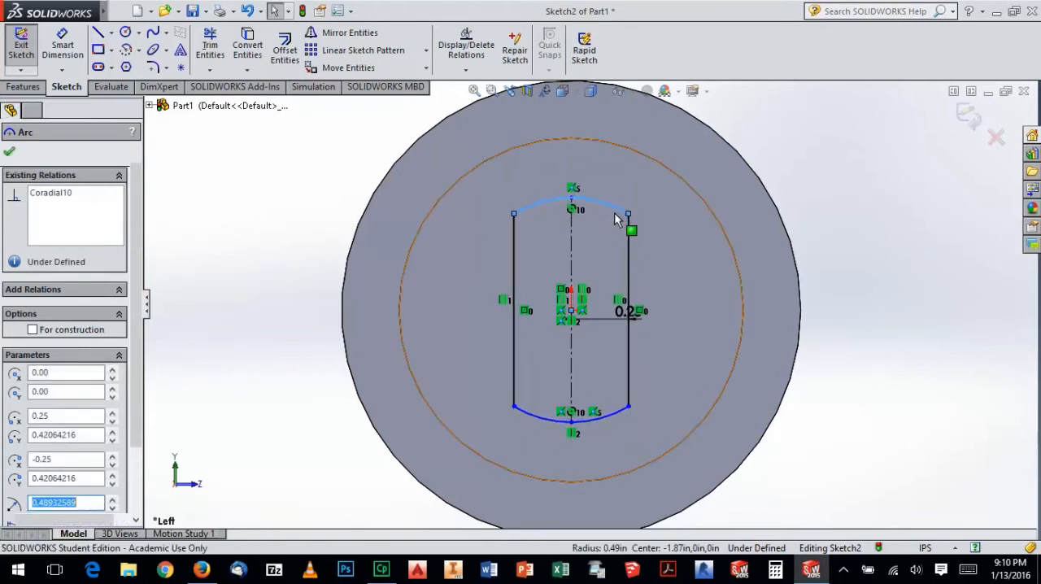
# Make the slot's upper arc coradial with the spacer's circular end edge and exit the sketch
pyautogui.click(608, 203)
pyautogui.click(607, 204)
pyautogui.keyDown('ctrl'); pyautogui.click(625, 151); pyautogui.keyUp('ctrl')
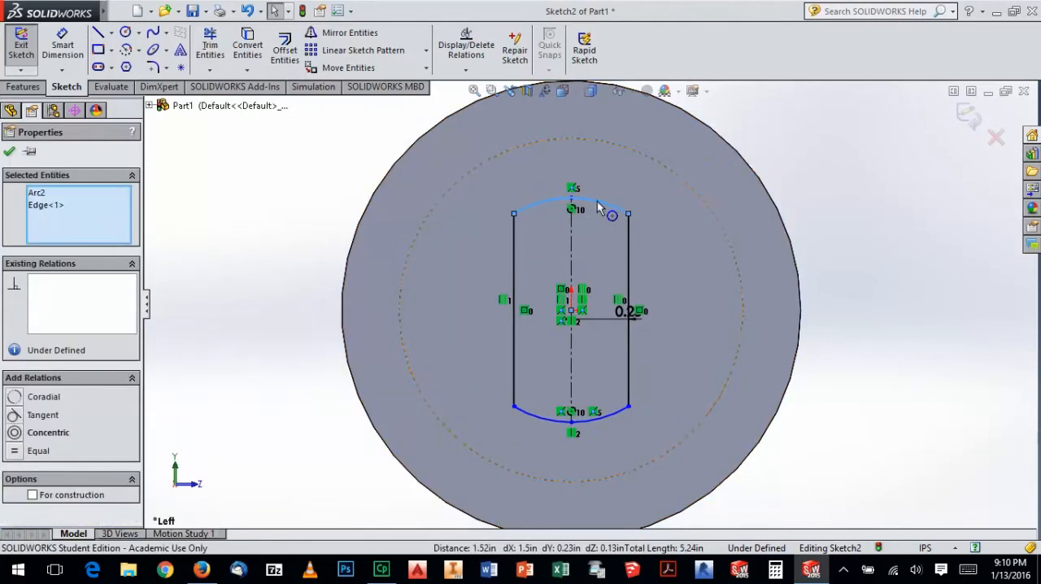
pyautogui.click(15, 397)
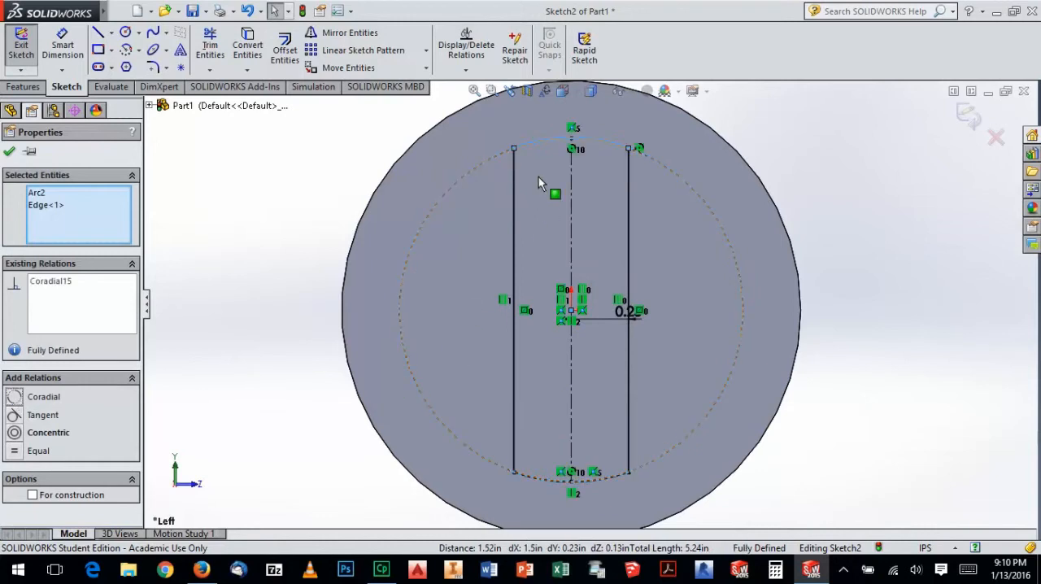
pyautogui.press('Escape')
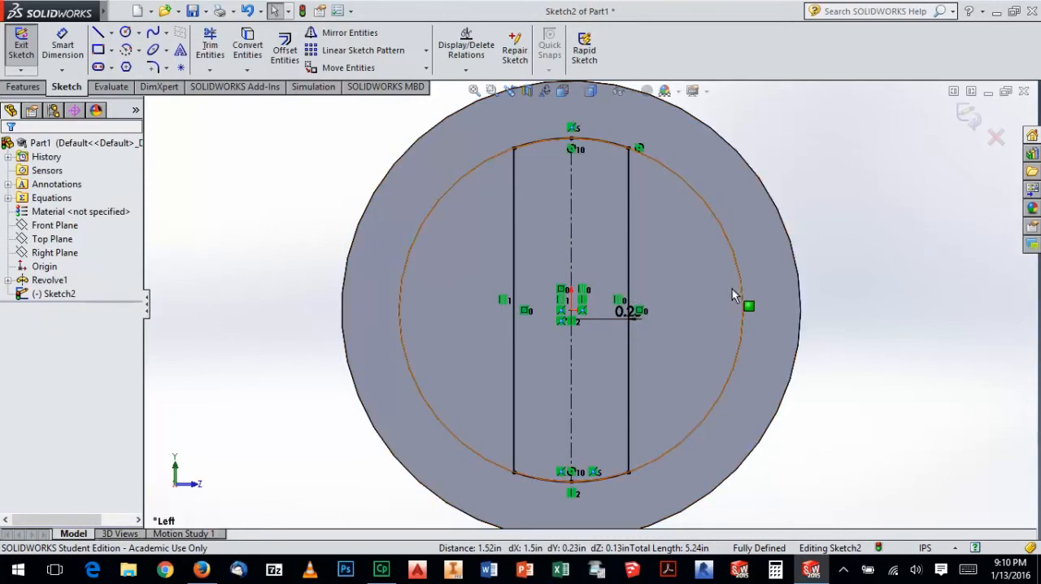
pyautogui.moveTo(746, 229)
pyautogui.mouseDown(button='middle')
pyautogui.moveTo(643, 254)
pyautogui.moveTo(718, 239)
pyautogui.mouseUp(button='middle')
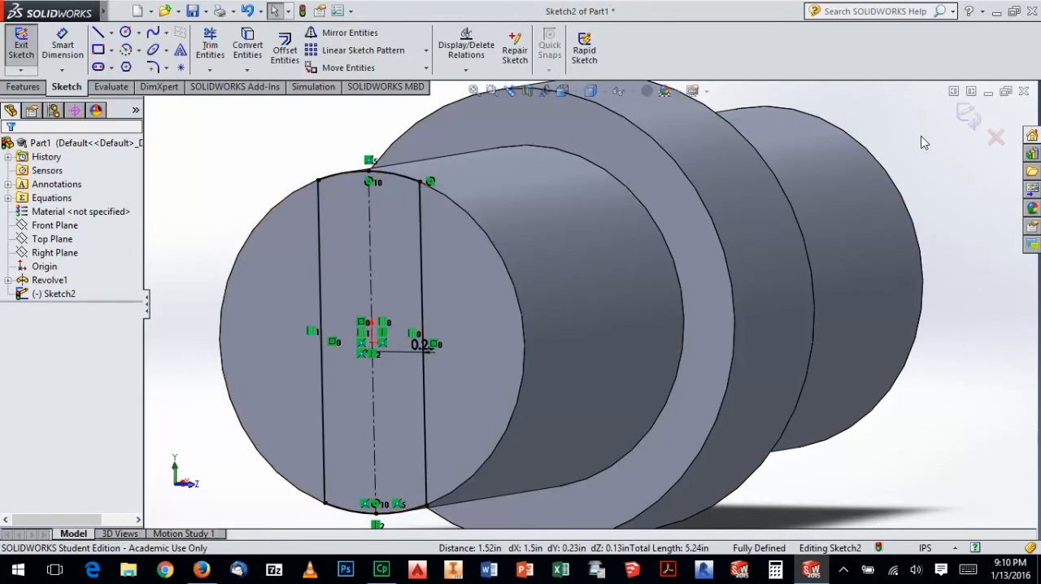
pyautogui.click(968, 116)
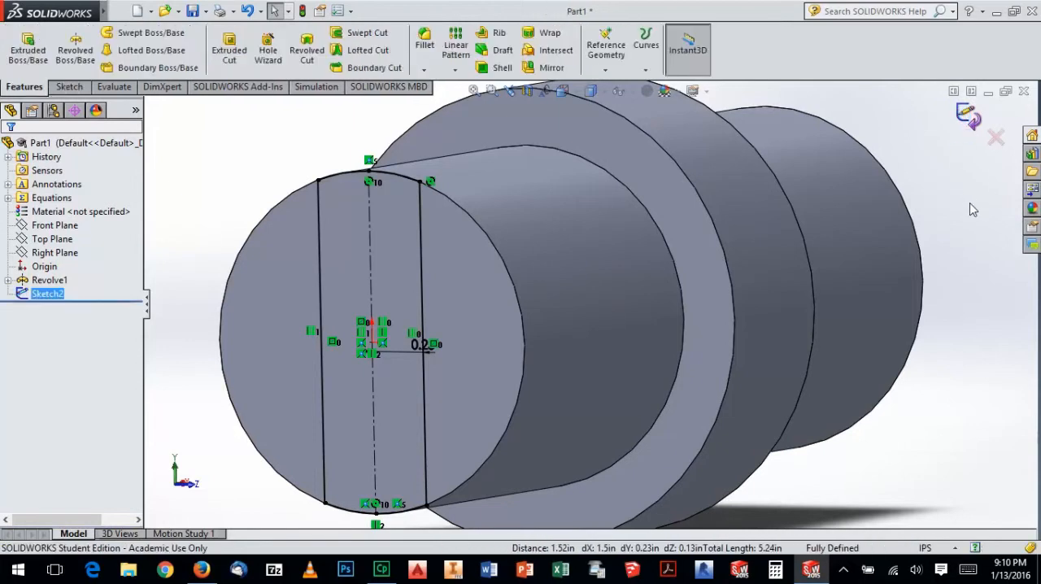
# Check the slot depth in the Firefox workbook drawing and extrude-cut the slot sketch into the spacer's end to a blind depth of 0.50 in
pyautogui.click(27, 45)
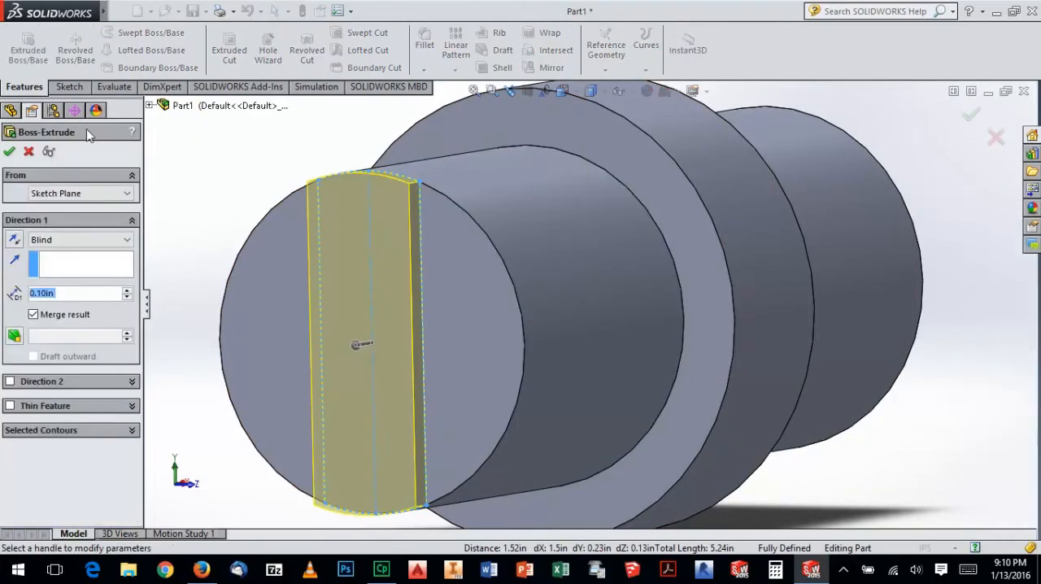
pyautogui.click(28, 153)
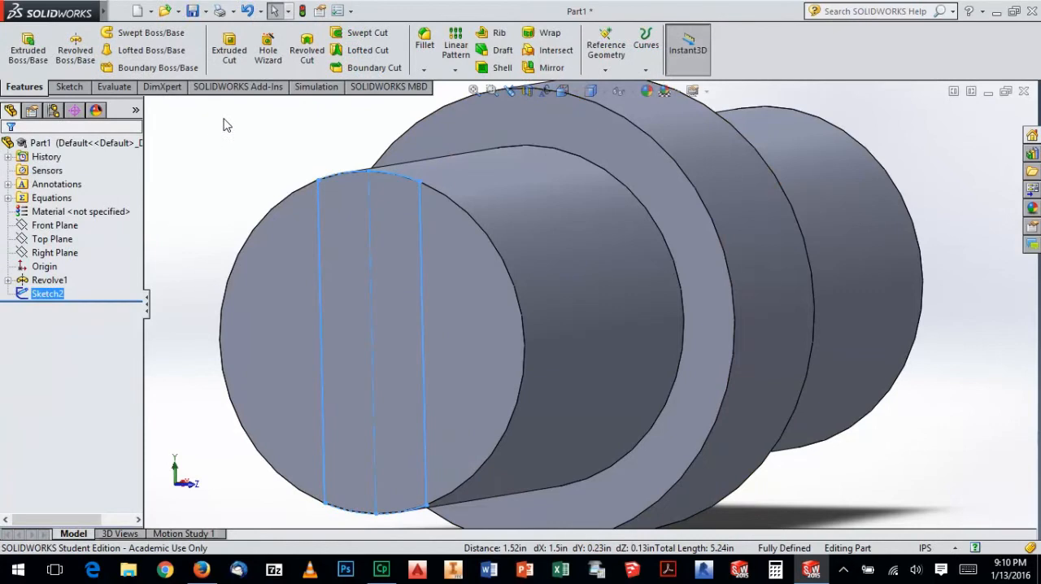
pyautogui.click(218, 53)
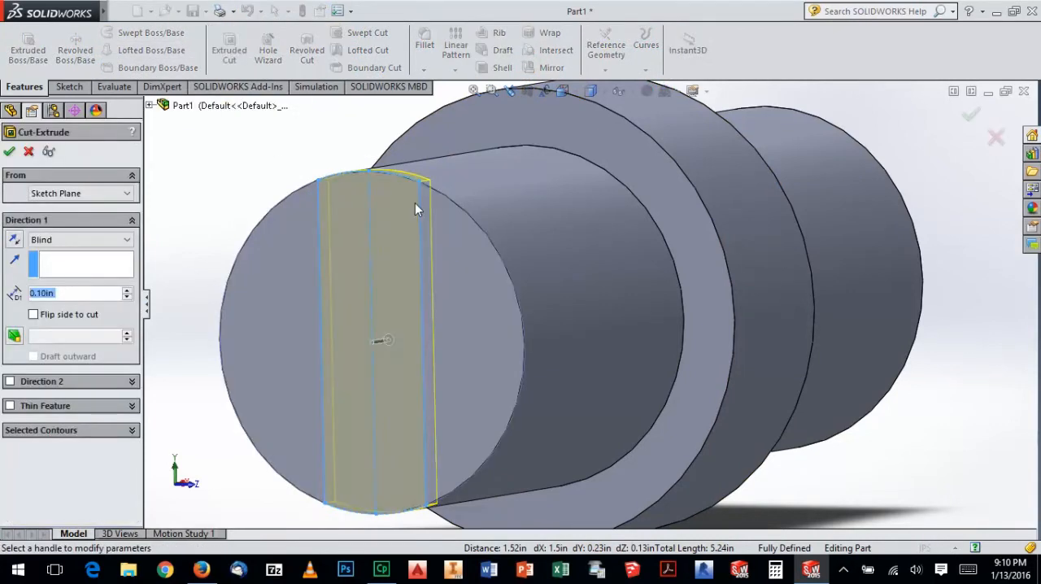
pyautogui.moveTo(398, 227); pyautogui.dragTo(452, 295, button='middle')
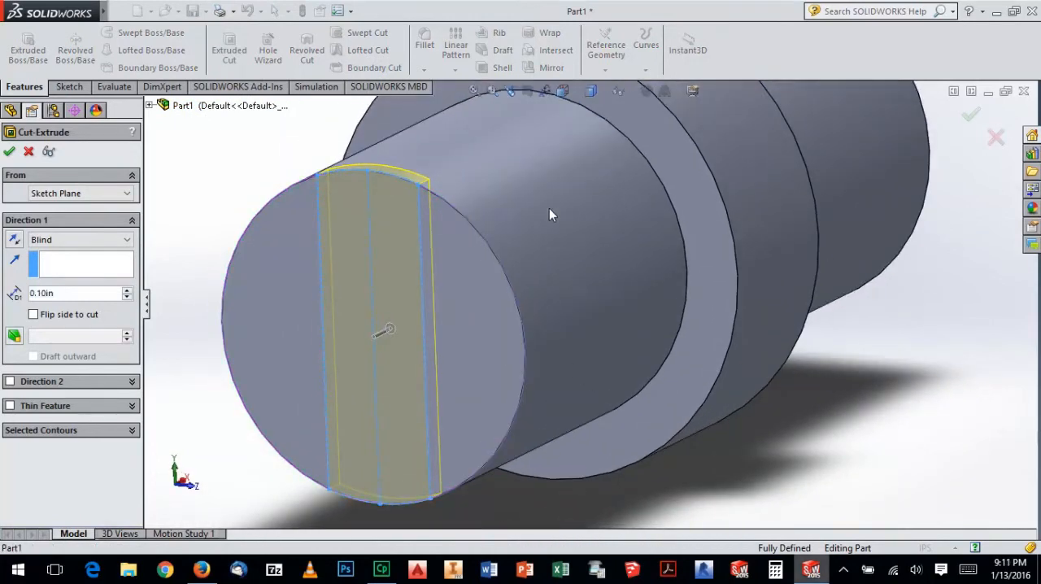
pyautogui.click(823, 573)
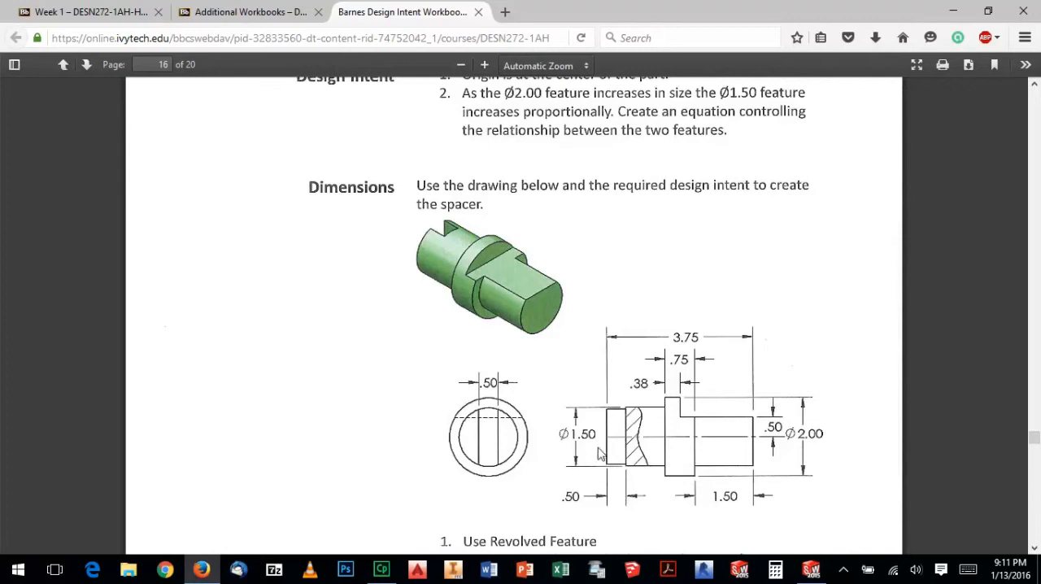
pyautogui.click(811, 571)
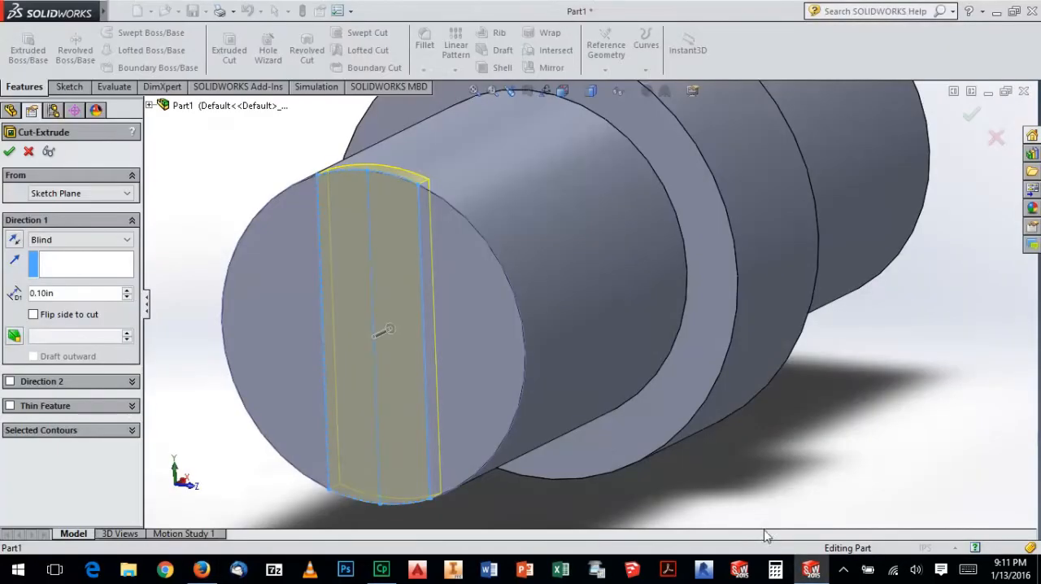
pyautogui.moveTo(86, 291); pyautogui.dragTo(3, 281)
pyautogui.write('0.5')
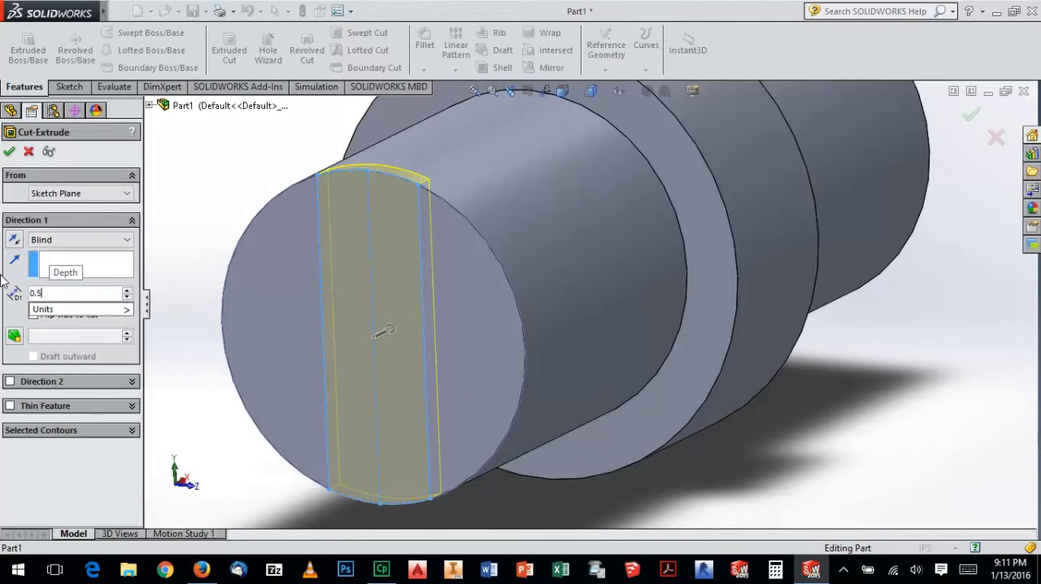
pyautogui.press('Return')
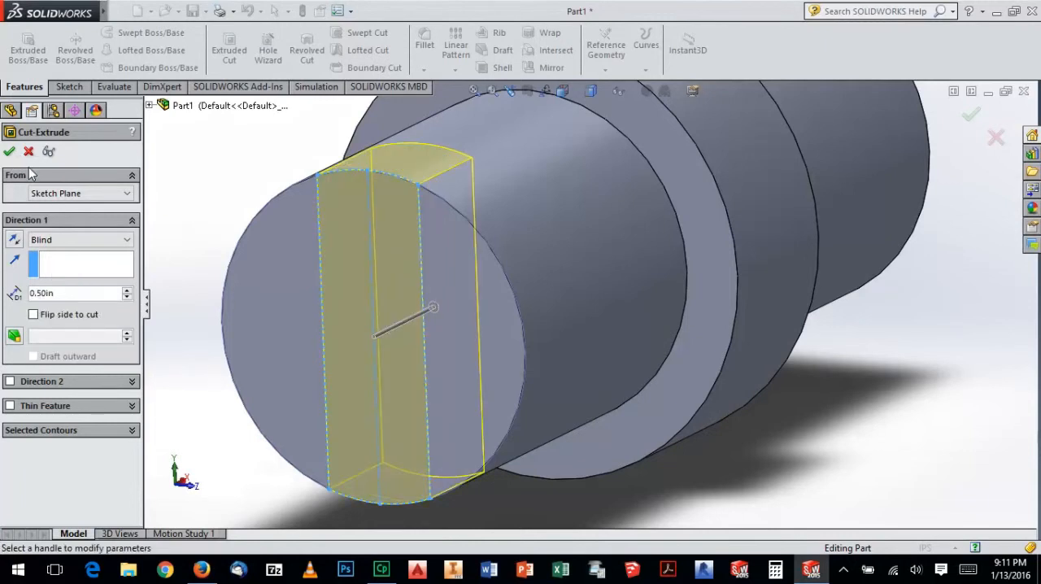
pyautogui.click(7, 150)
pyautogui.click(207, 177)
# Examine the slotted and plain ends of the spacer, and compare them with the workbook drawing in Firefox
pyautogui.moveTo(271, 220); pyautogui.dragTo(516, 241, button='middle')
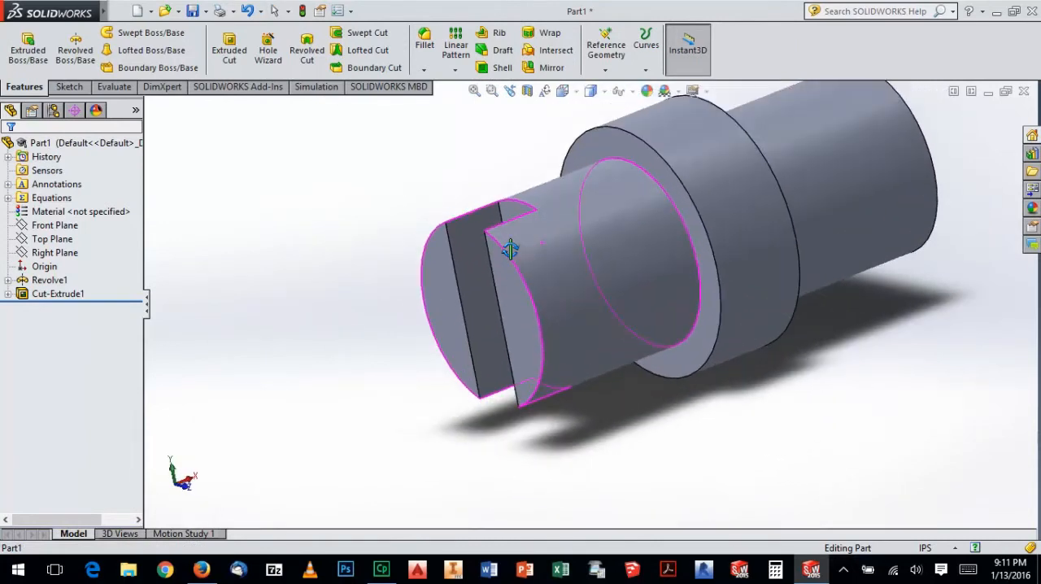
pyautogui.moveTo(630, 337); pyautogui.dragTo(513, 332, button='middle')
pyautogui.scroll(3, 538, 431)
pyautogui.scroll(-2, 713, 267)
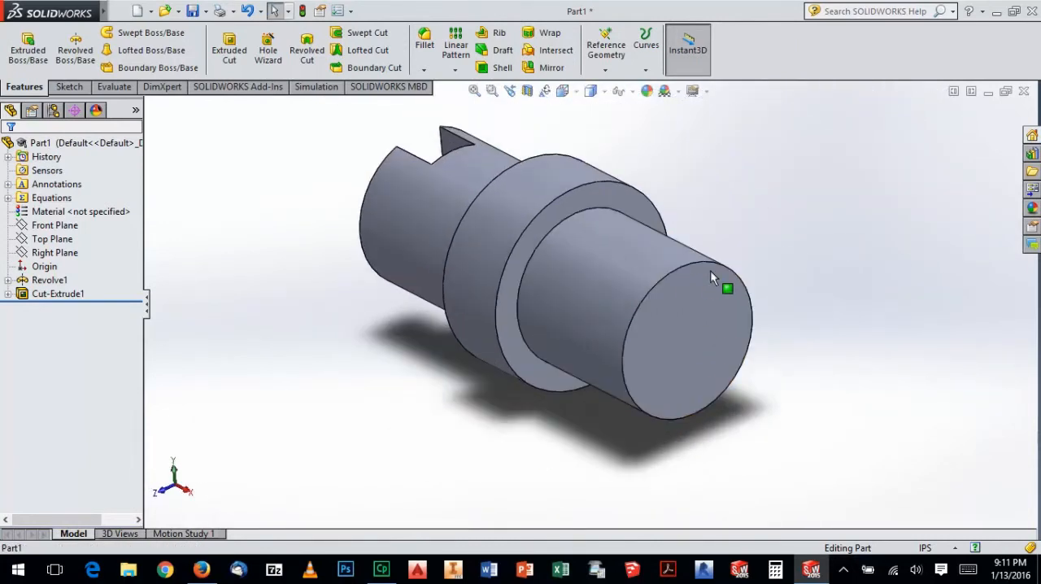
pyautogui.hotkey('alt', 'Tab')
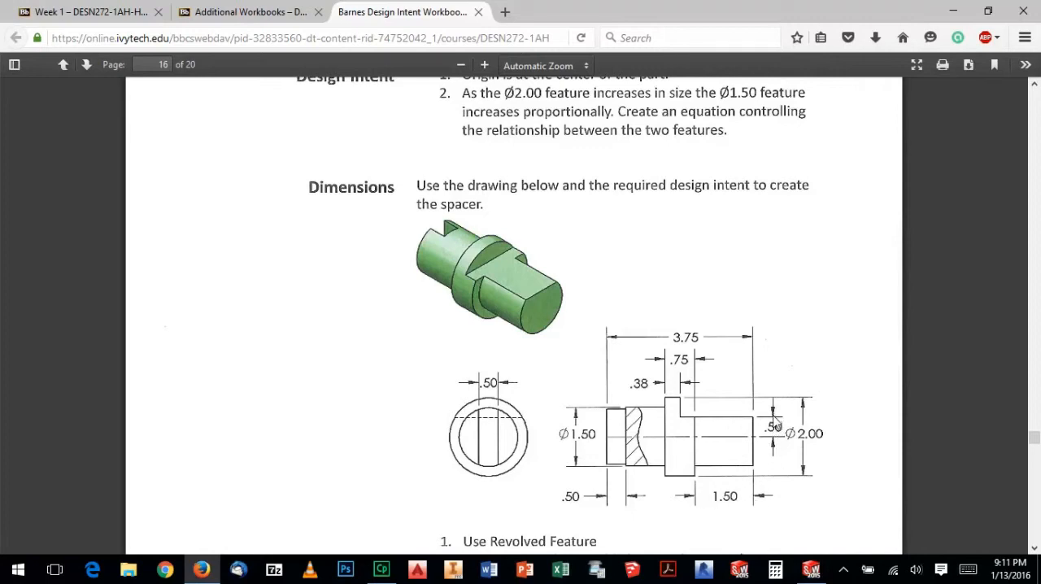
# Switch back to SOLIDWORKS, open a sketch on the spacer's unslotted end face, and view it face-on
pyautogui.click(811, 569)
pyautogui.click(700, 326)
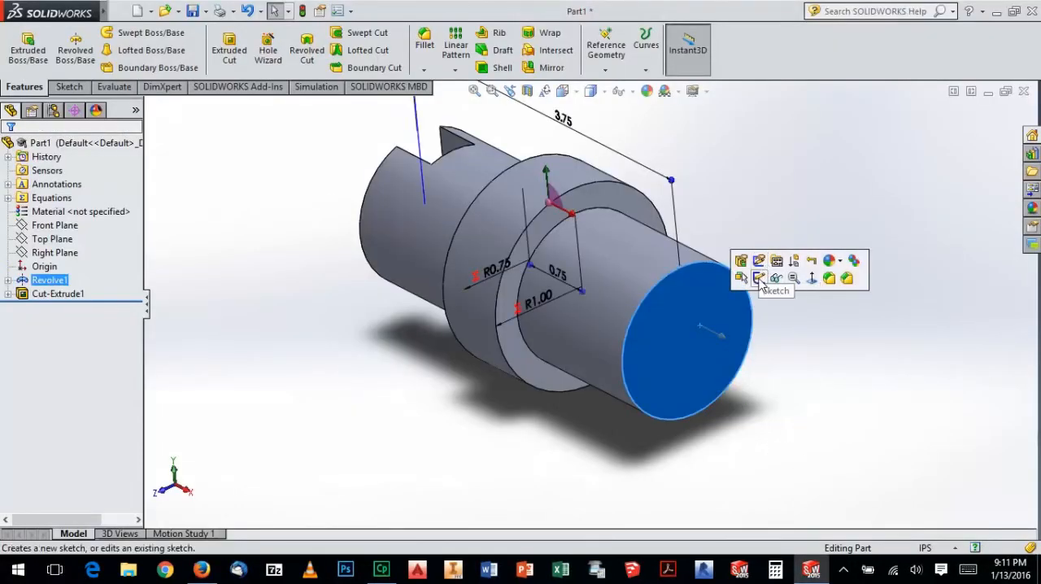
pyautogui.click(761, 280)
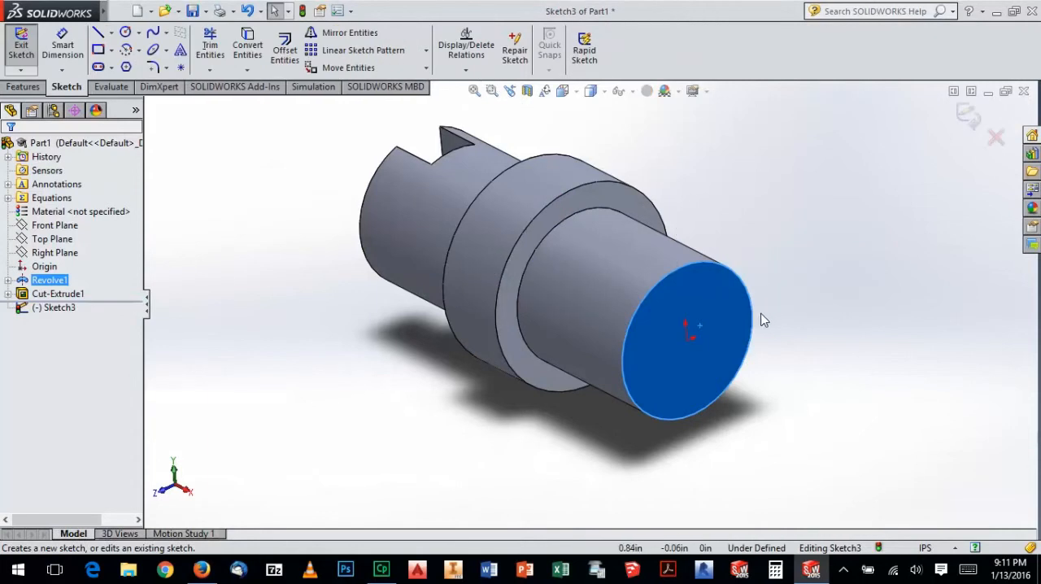
pyautogui.press('space')
pyautogui.click(668, 286)
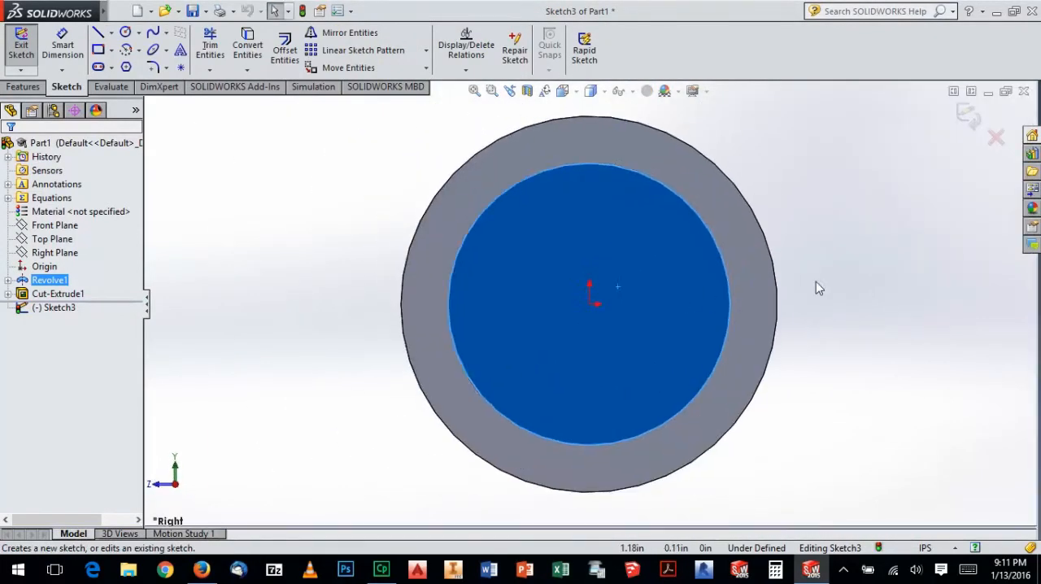
pyautogui.click(816, 282)
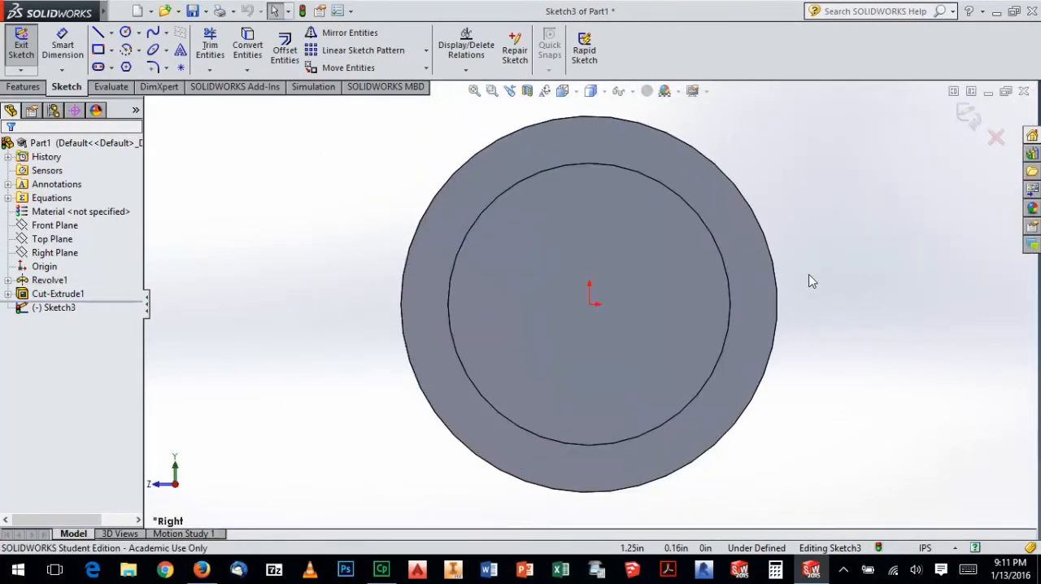
# Sketch a circle centred on the origin with a radius of about 0.91 in
pyautogui.click(126, 32)
pyautogui.click(590, 303)
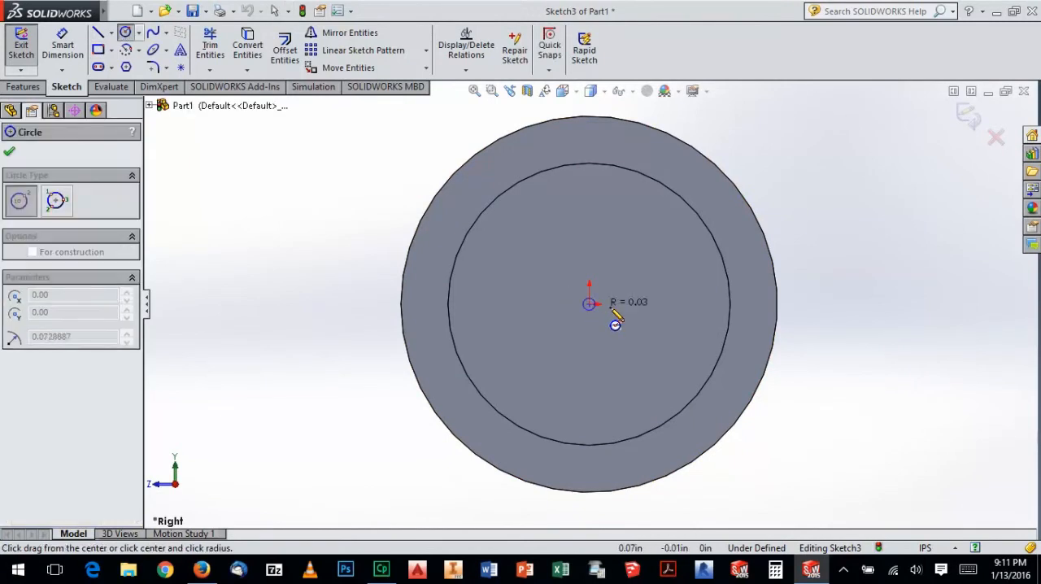
pyautogui.click(599, 135)
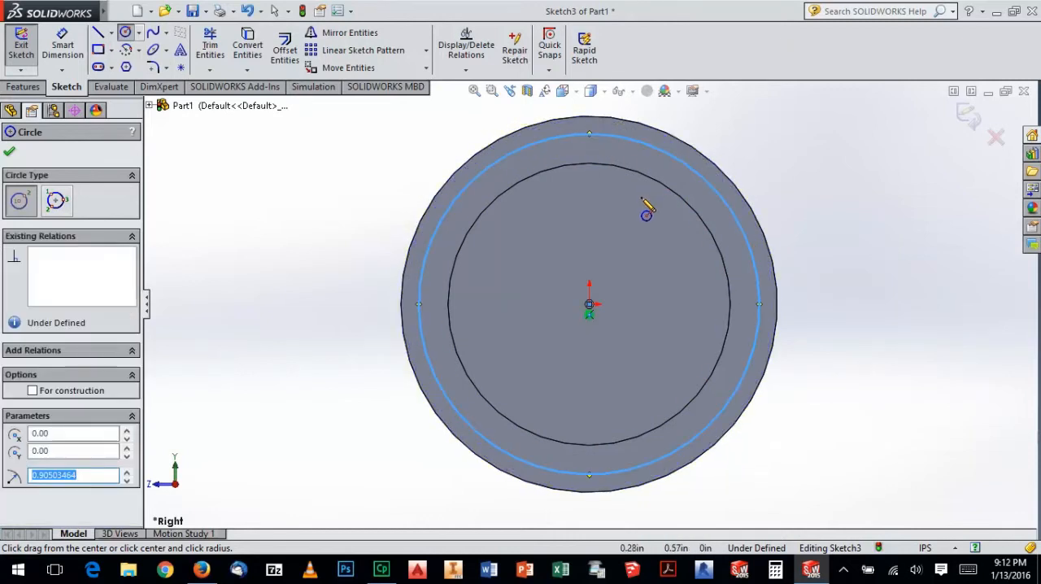
pyautogui.press('Escape')
# Try to make the circle equal to and coradial with the flange's outer edge, and delete the circle
pyautogui.click(641, 143)
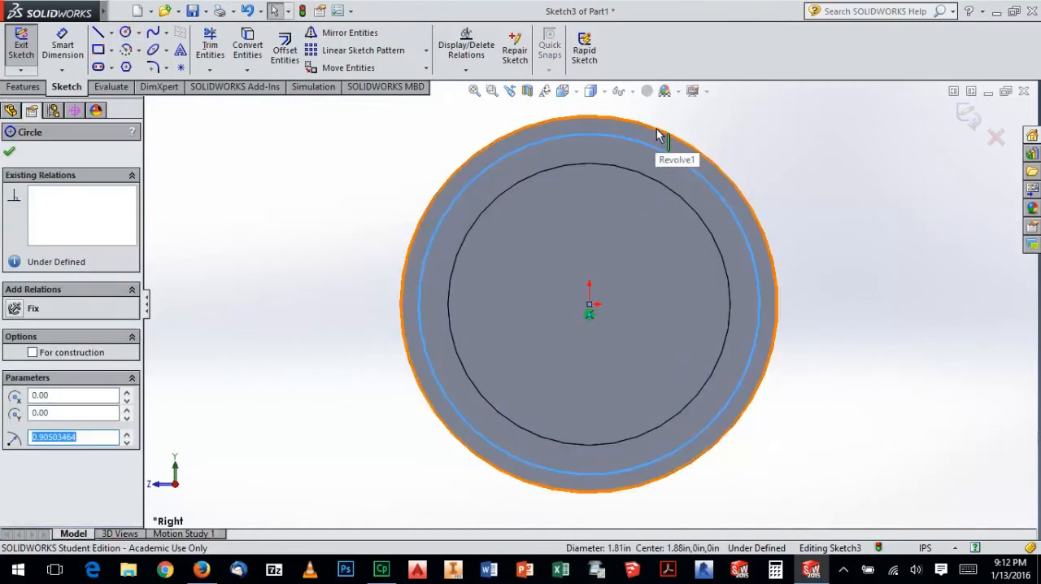
pyautogui.keyDown('ctrl'); pyautogui.click(658, 132); pyautogui.keyUp('ctrl')
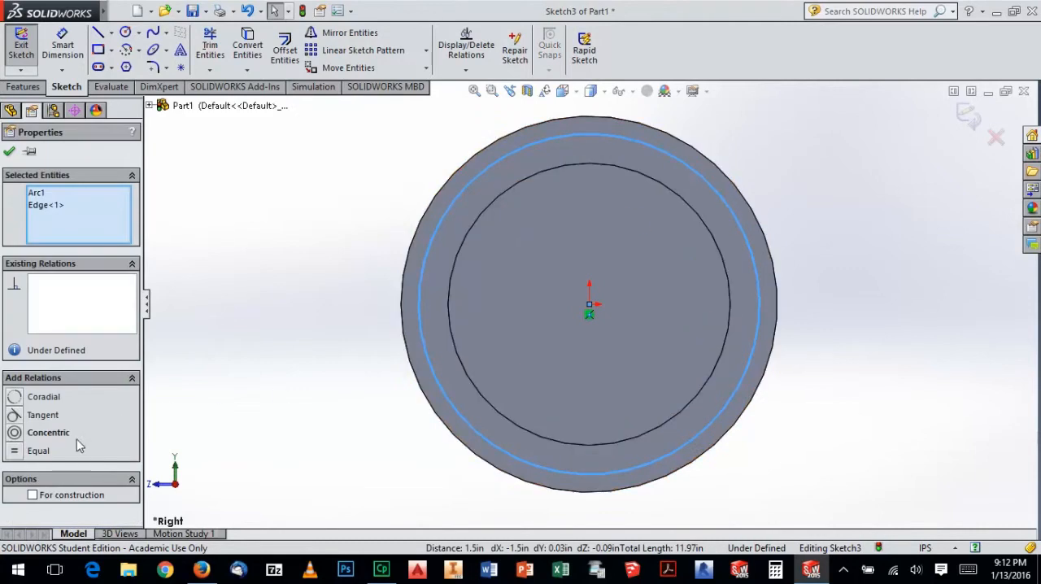
pyautogui.click(17, 452)
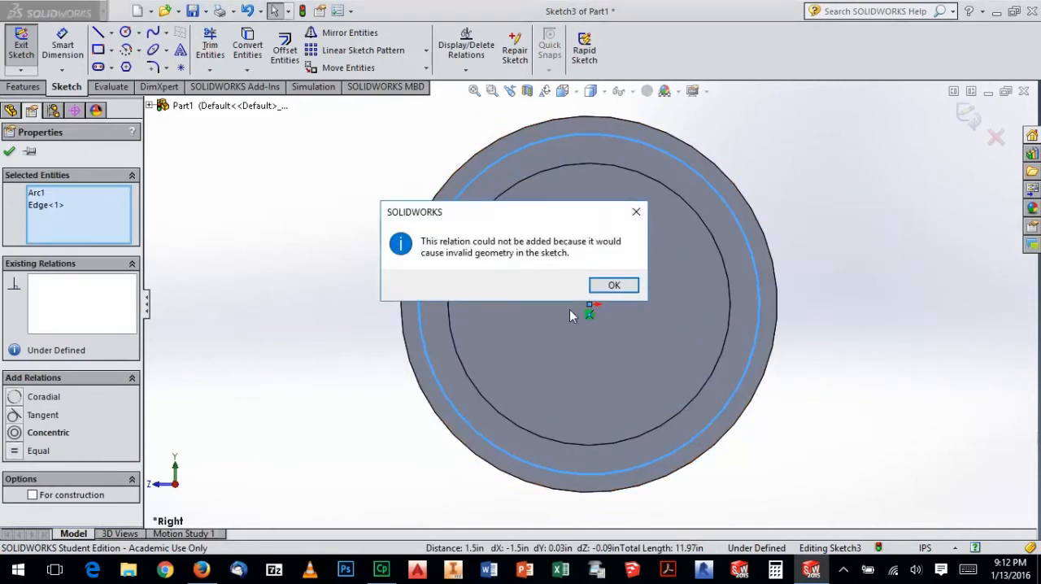
pyautogui.click(611, 286)
pyautogui.click(14, 403)
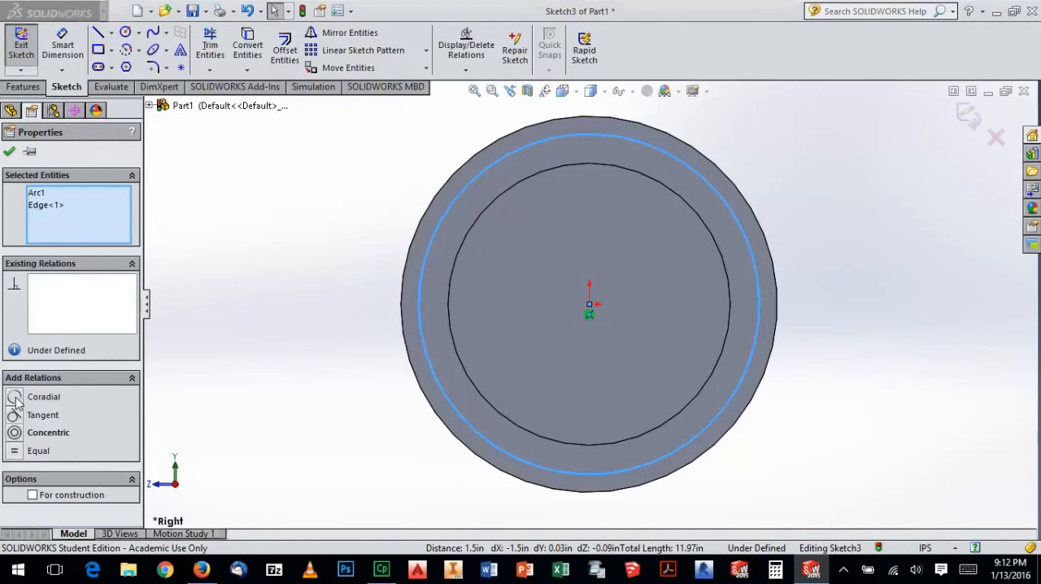
pyautogui.click(614, 287)
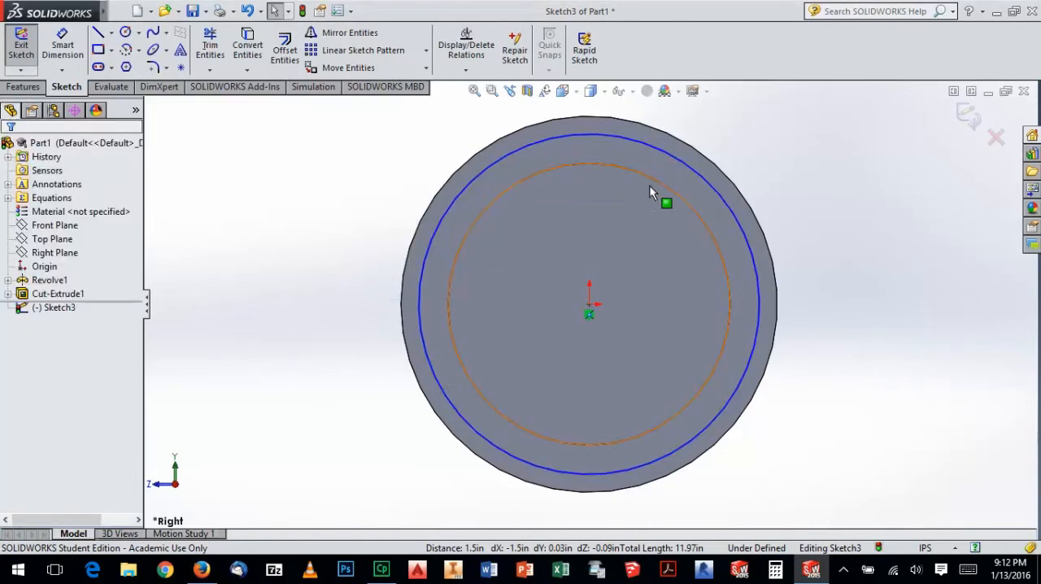
pyautogui.click(744, 194)
pyautogui.press('Delete')
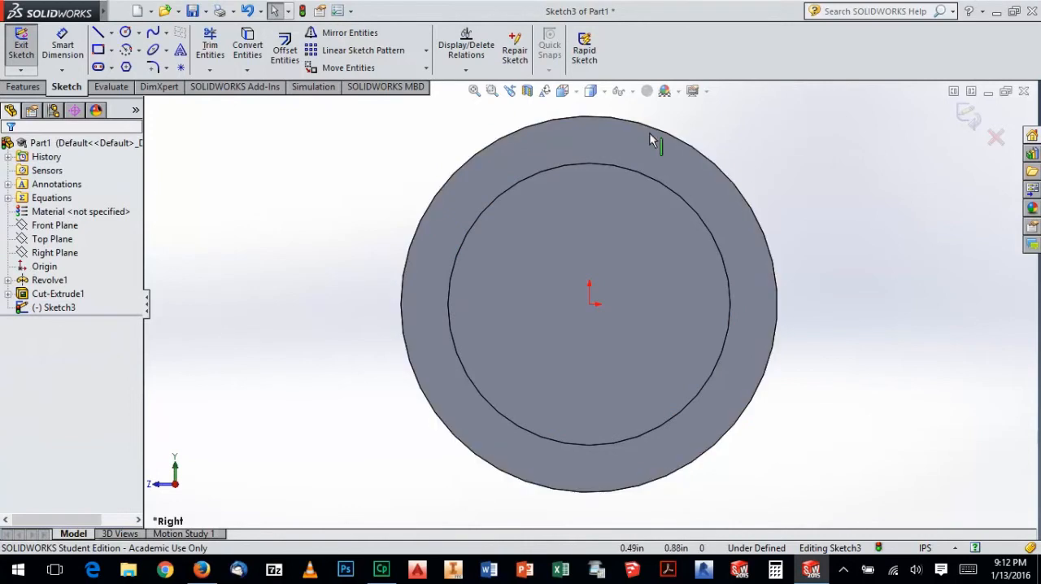
# Convert the flange's outer circular edge into a sketch circle
pyautogui.click(247, 45)
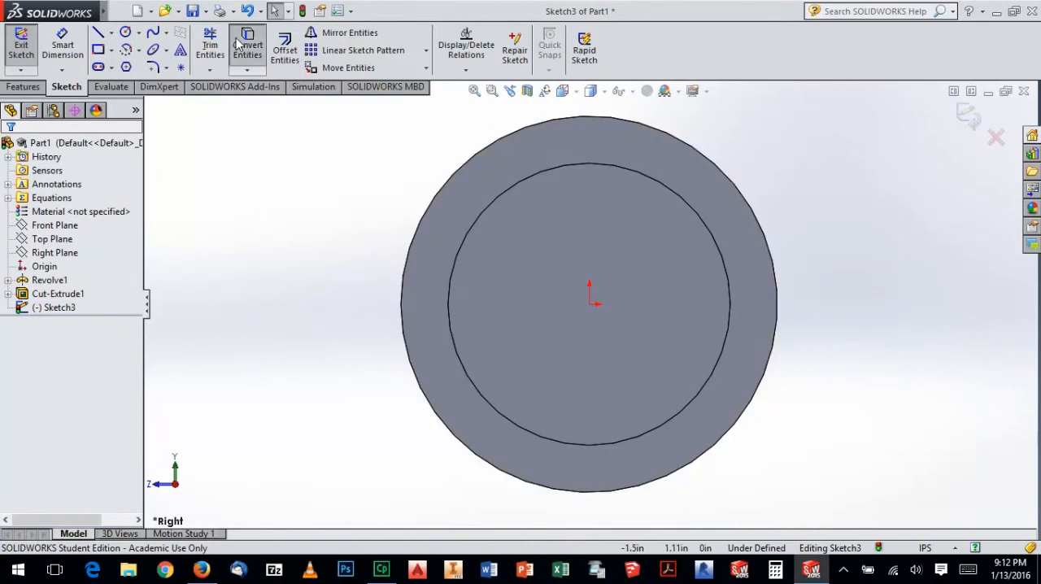
pyautogui.click(487, 145)
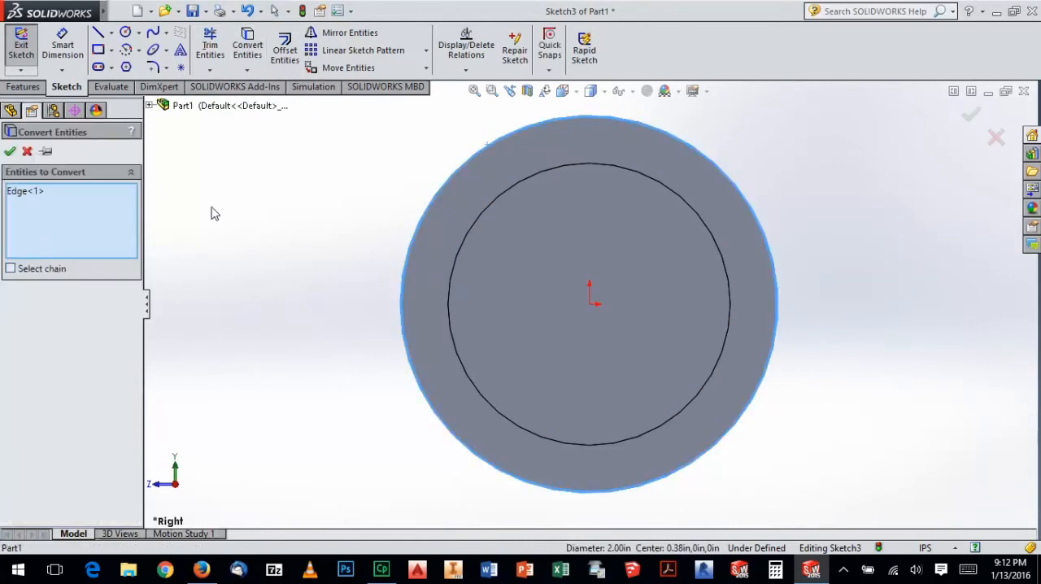
pyautogui.click(9, 152)
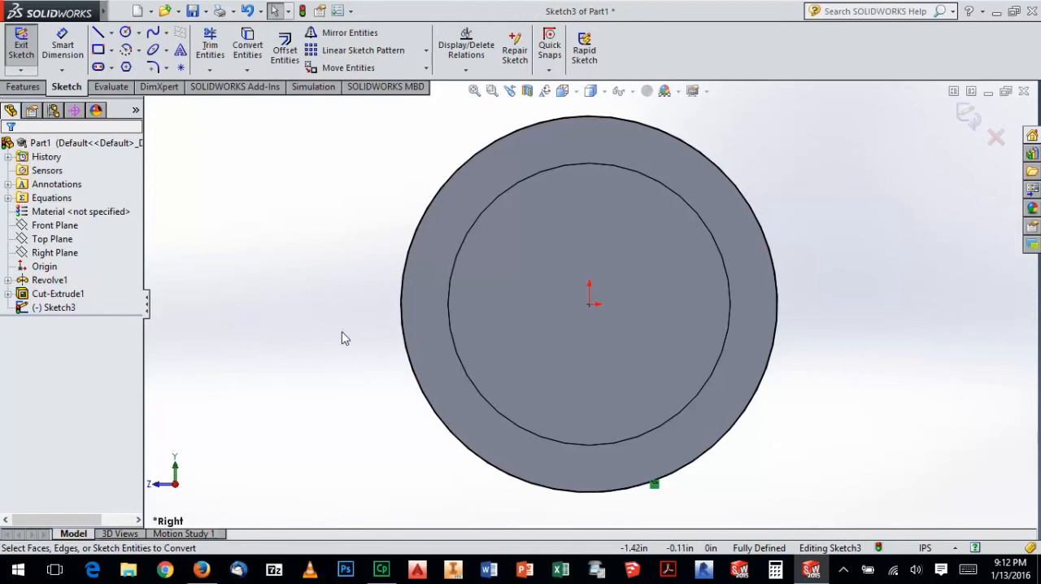
# Draw a horizontal centerline through the origin across the flange and trim both ends back to the converted circle
pyautogui.click(111, 32)
pyautogui.click(140, 66)
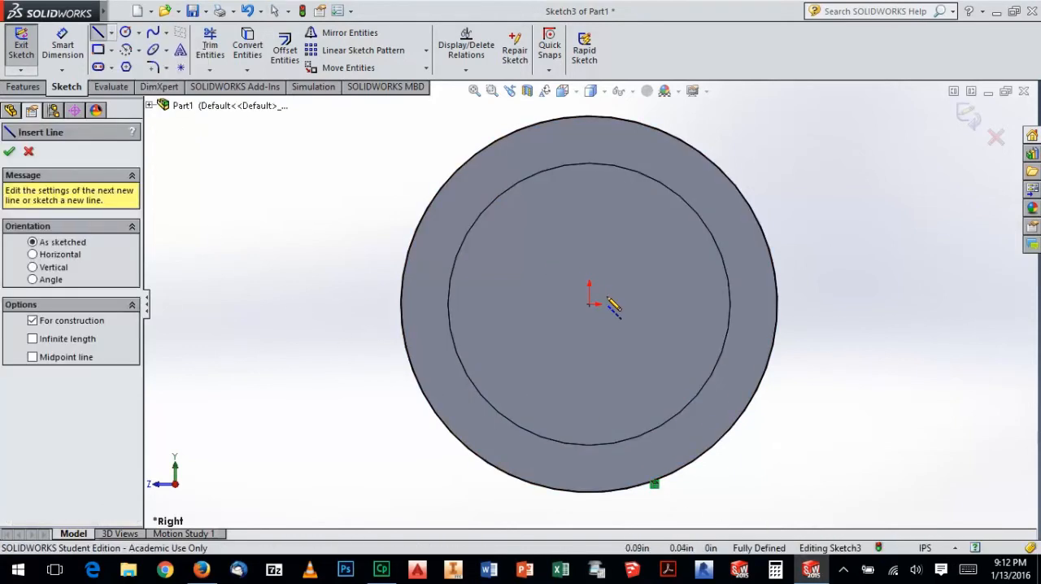
pyautogui.click(309, 304)
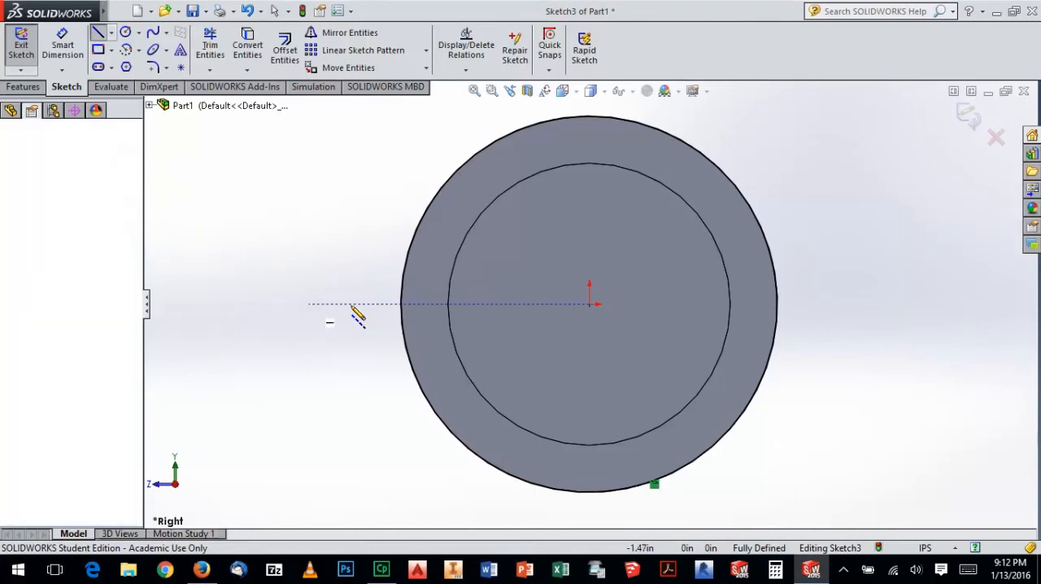
pyautogui.click(843, 304)
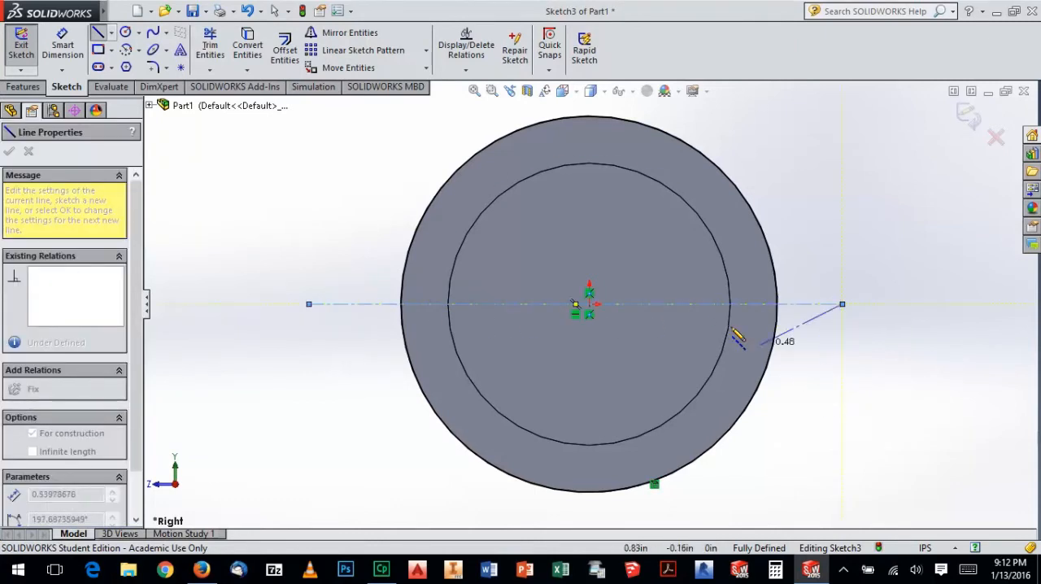
pyautogui.press('Escape')
pyautogui.press('Escape')
pyautogui.click(212, 45)
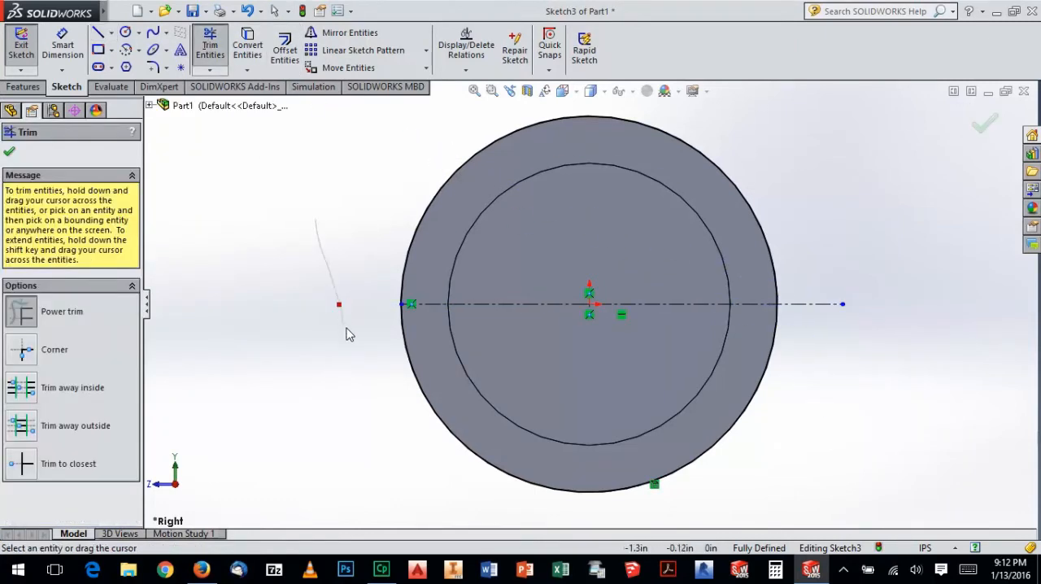
pyautogui.moveTo(822, 365); pyautogui.dragTo(838, 372)
pyautogui.press('Escape')
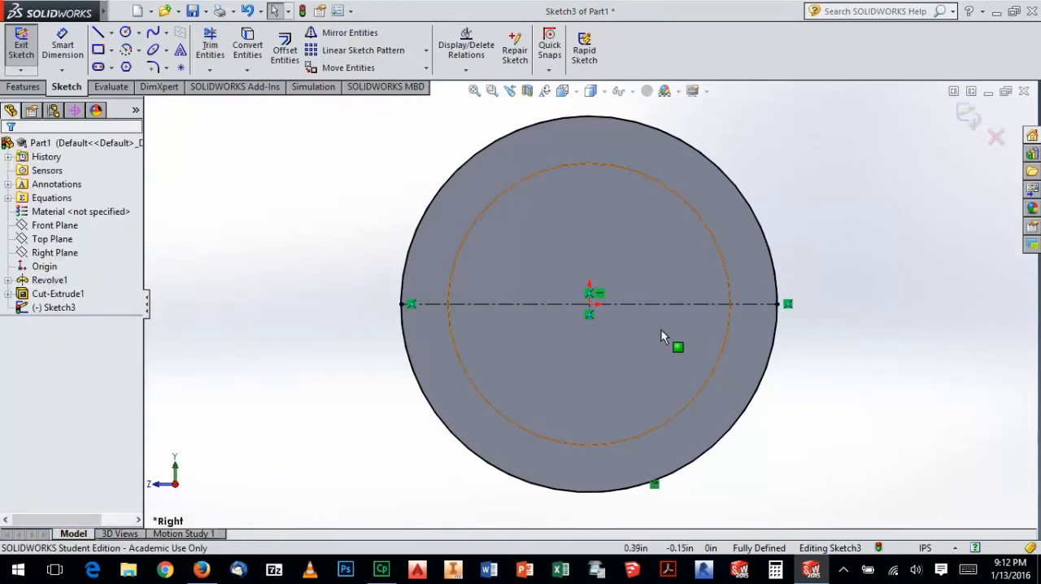
# Offset the centerline upward as a solid line and set the offset distance to 0.50 in
pyautogui.click(285, 49)
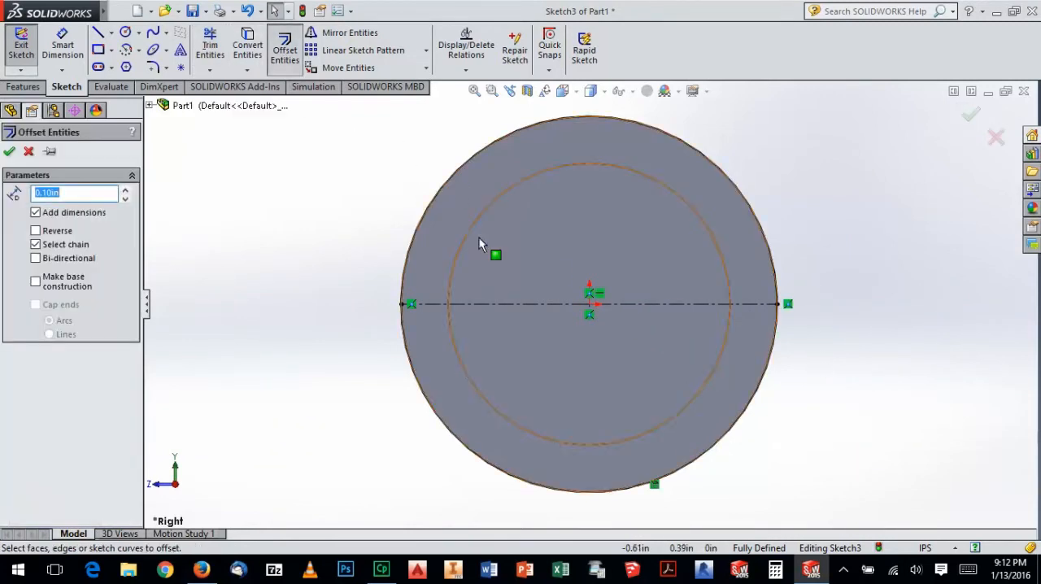
pyautogui.click(515, 304)
pyautogui.click(525, 259)
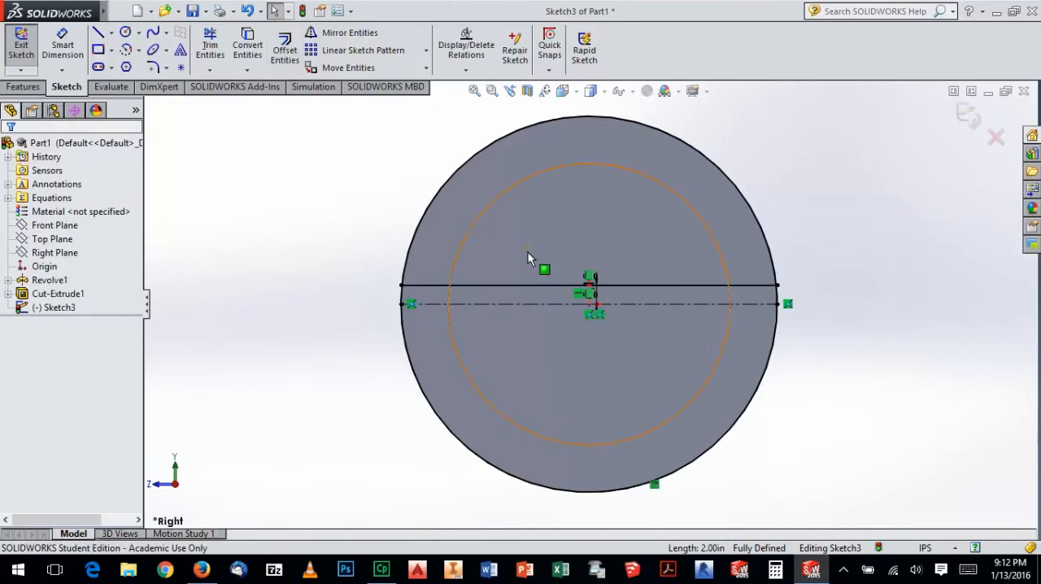
pyautogui.doubleClick(592, 286)
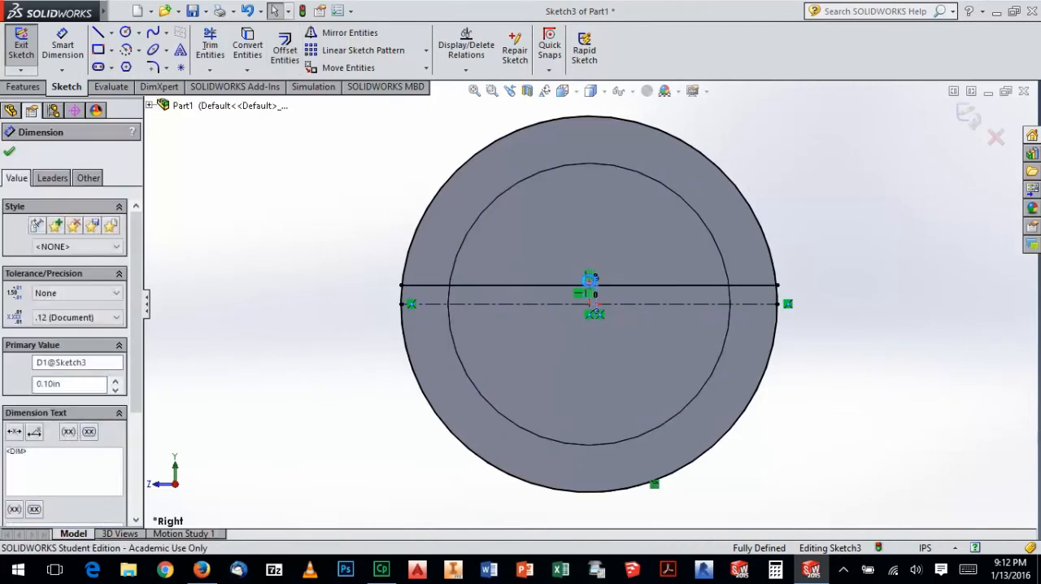
pyautogui.write('0.5')
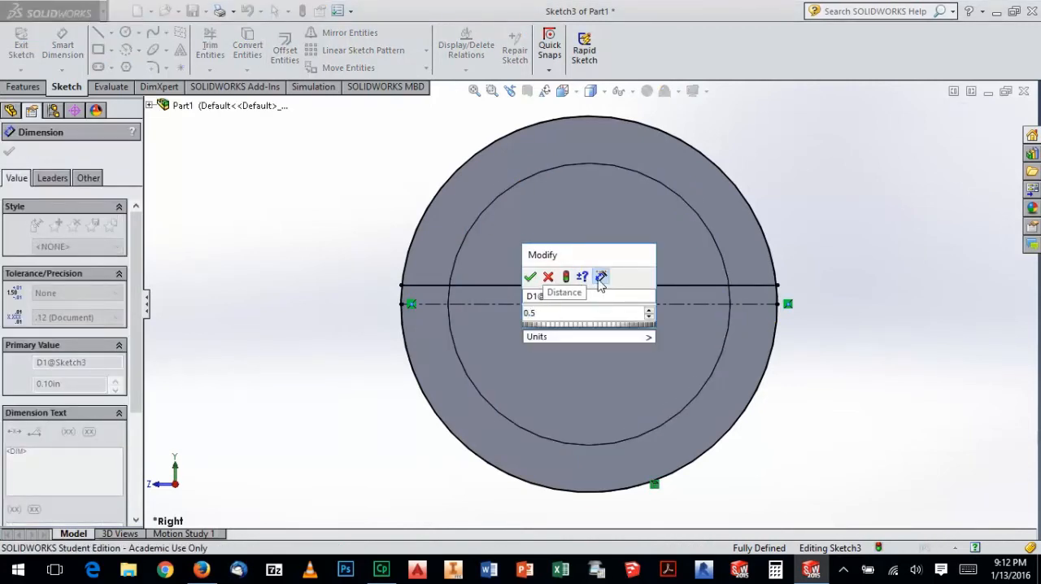
pyautogui.click(531, 277)
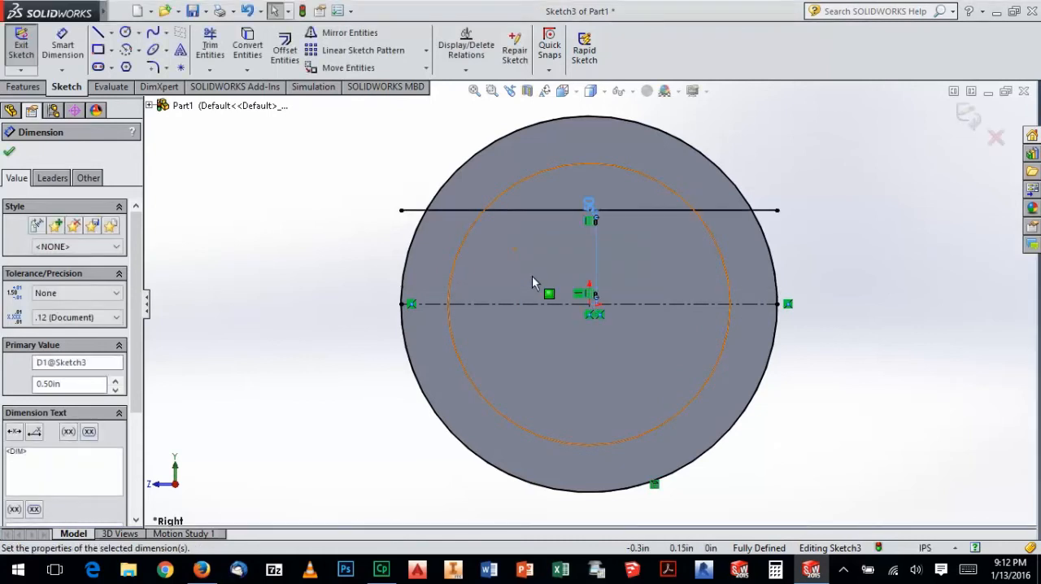
pyautogui.press('Escape')
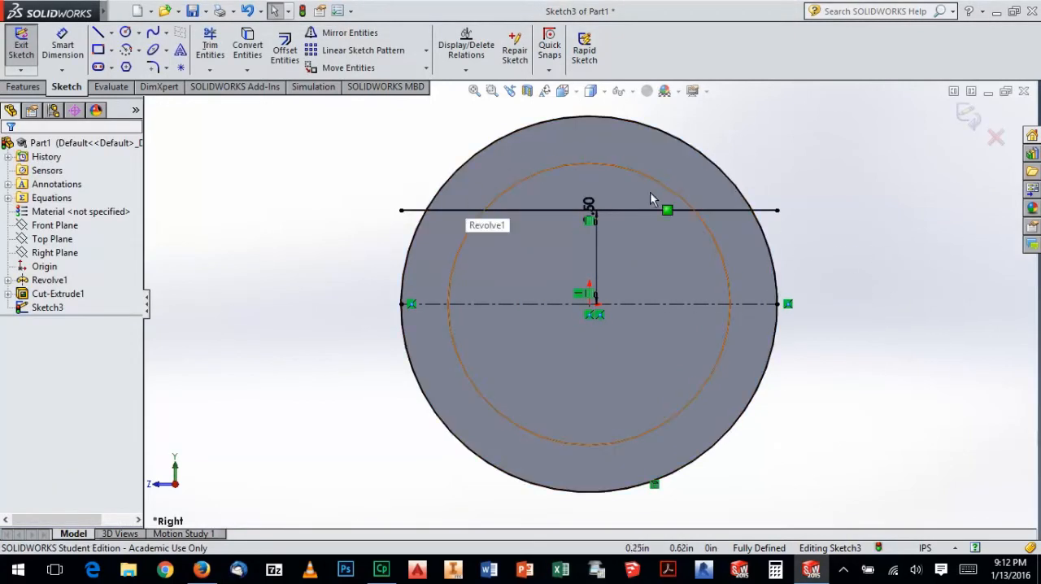
# Trim the offset line's ends outside the circle and the circle's arc below the line, leaving a closed segment
pyautogui.click(210, 44)
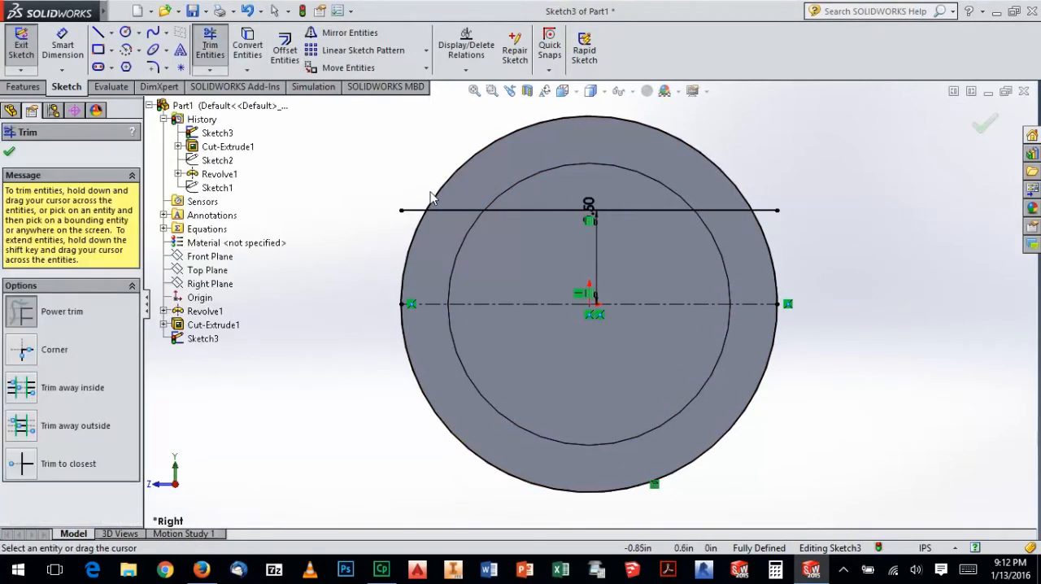
pyautogui.moveTo(775, 205)
pyautogui.mouseDown()
pyautogui.moveTo(747, 242)
pyautogui.moveTo(779, 236)
pyautogui.mouseUp()
pyautogui.moveTo(769, 309); pyautogui.dragTo(796, 340)
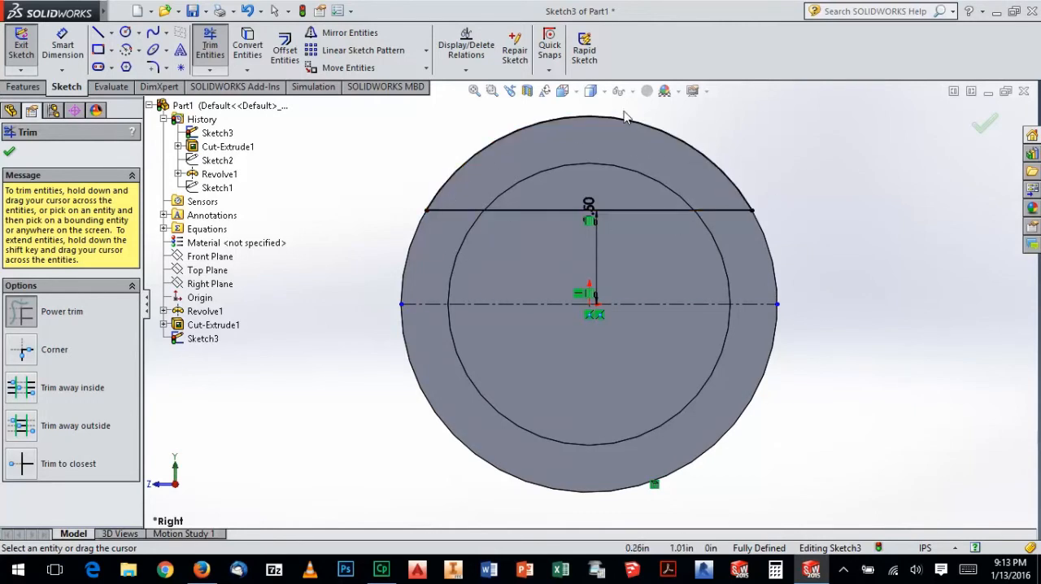
# Examine the flat-cut profile against the end of the spacer and compare it with the workbook drawing in Firefox
pyautogui.moveTo(594, 226); pyautogui.dragTo(644, 250, button='middle')
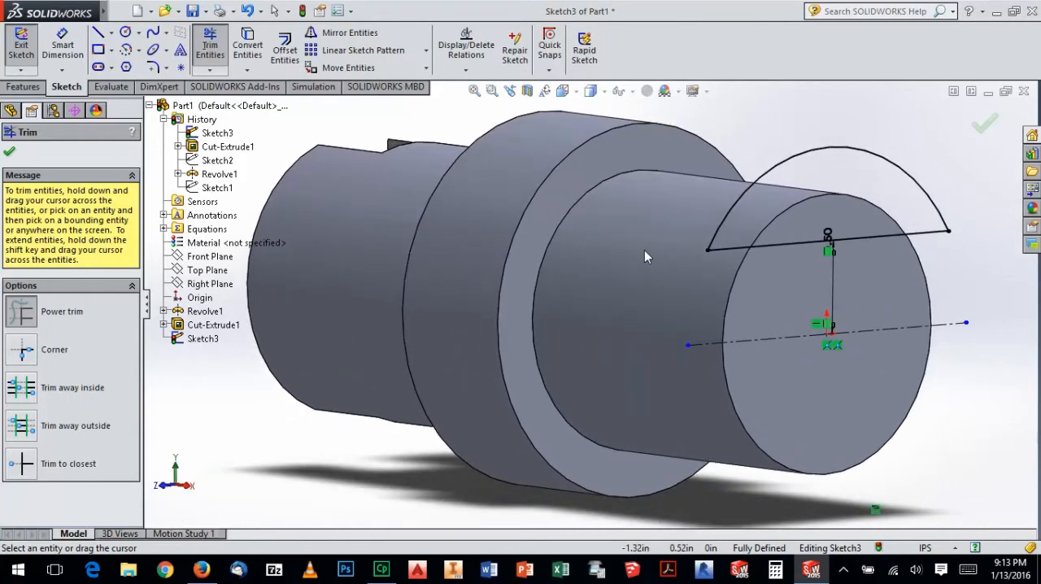
pyautogui.moveTo(763, 243); pyautogui.dragTo(782, 243, button='middle')
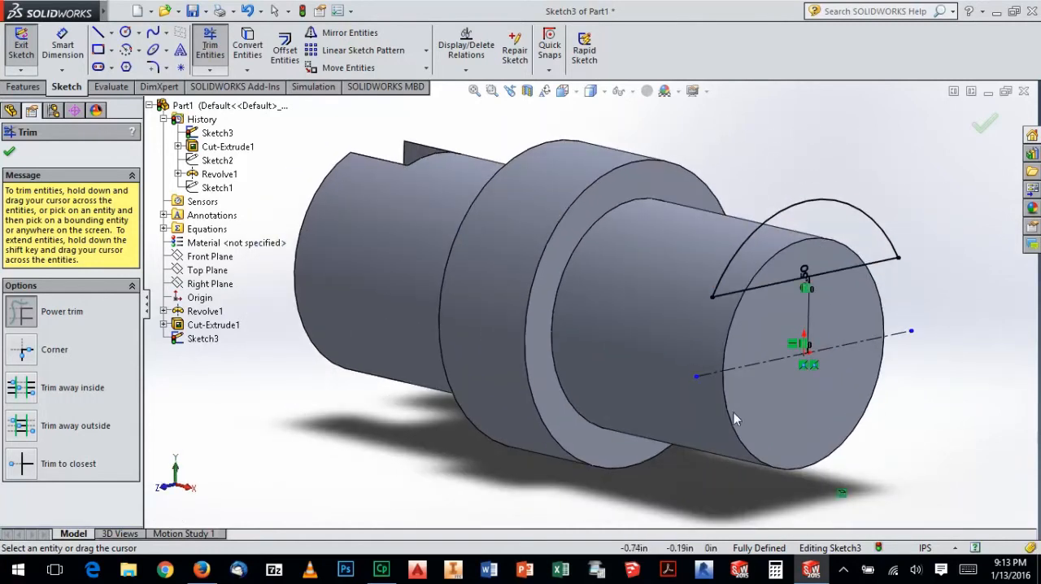
pyautogui.hotkey('alt', 'Tab')
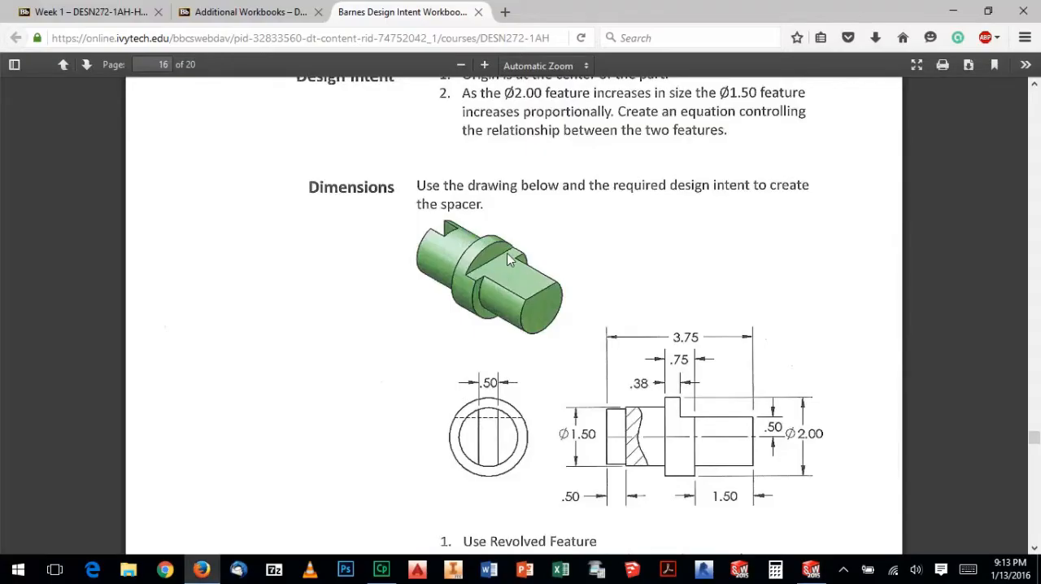
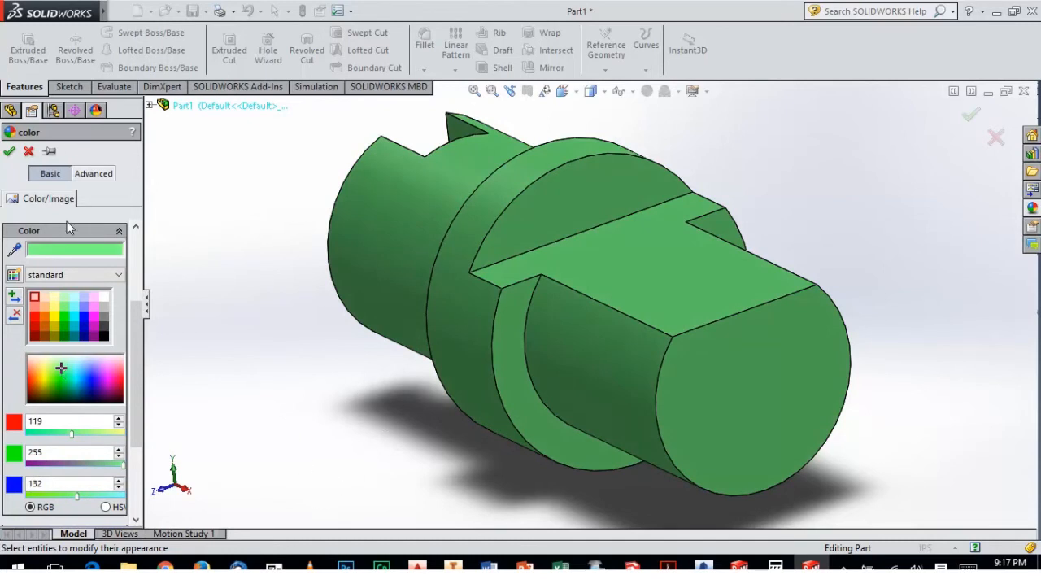
# Apply the green color (RGB 119, 255, 132) to the spacer and compare the part with the workbook drawing in Firefox
pyautogui.click(9, 153)
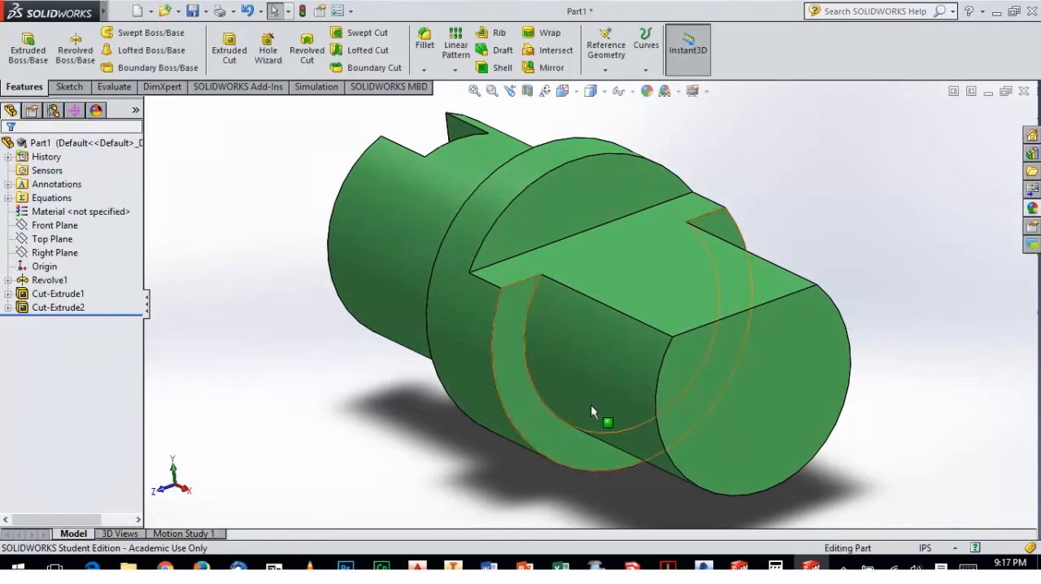
pyautogui.click(228, 520)
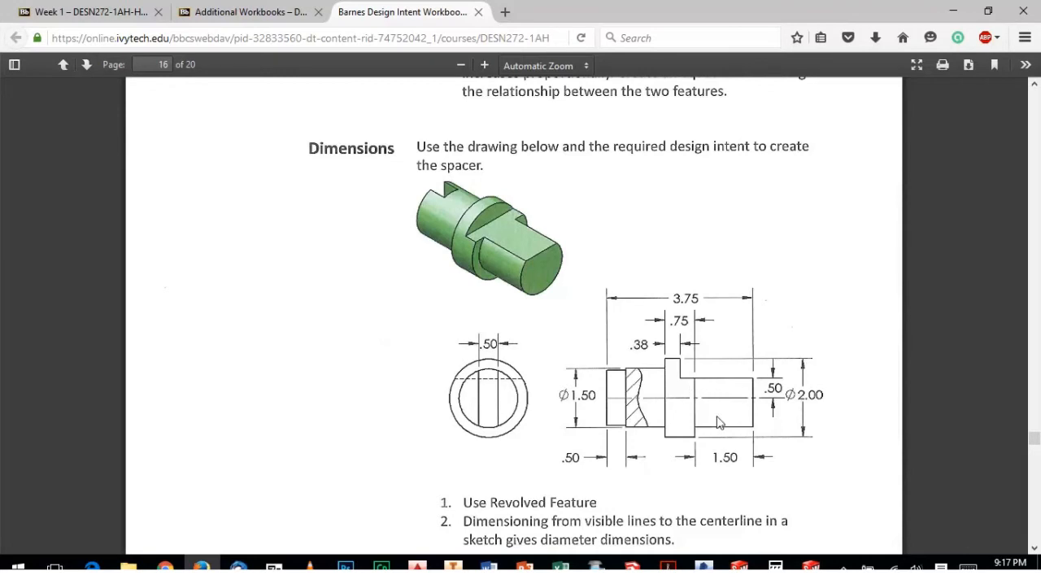
pyautogui.click(811, 563)
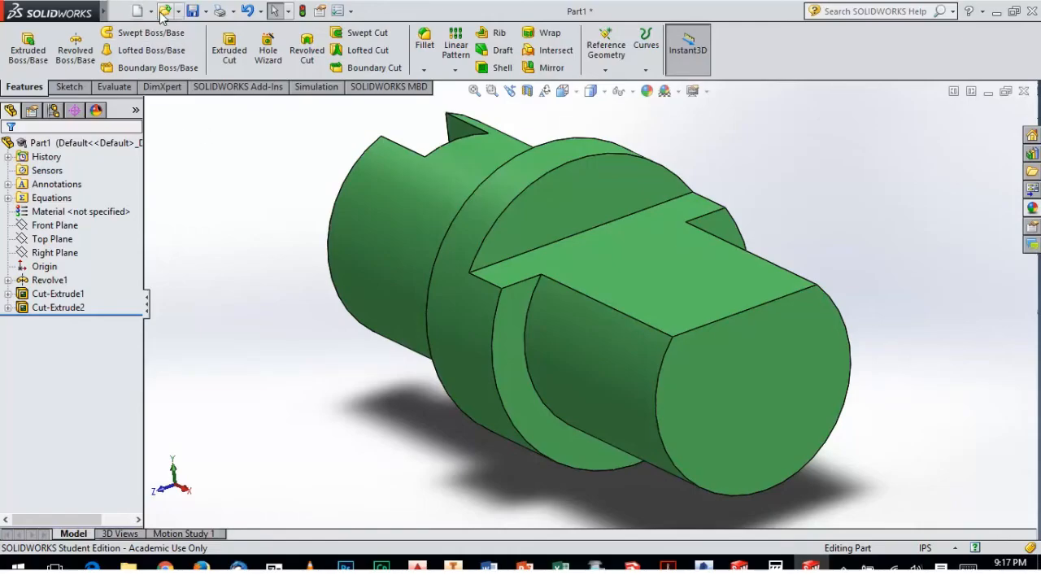
# Start saving the part and browse on the KINGSTON (D:) drive to Ivy Tech, DESN 272, Spring 2016 (8 Week), Labs
pyautogui.click(193, 11)
pyautogui.click(329, 190)
pyautogui.click(432, 309)
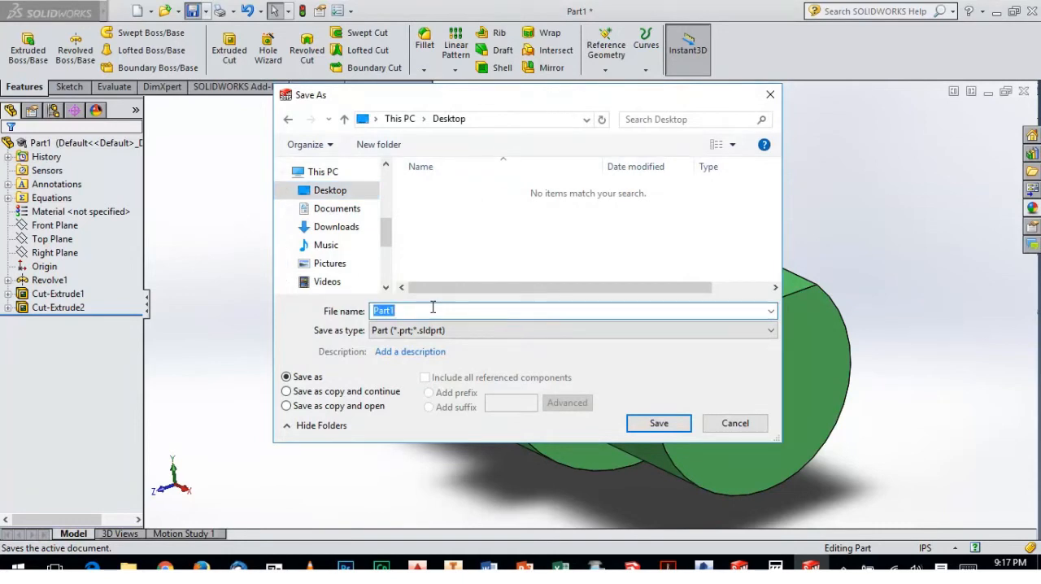
pyautogui.moveTo(386, 228); pyautogui.dragTo(388, 246)
pyautogui.click(370, 277)
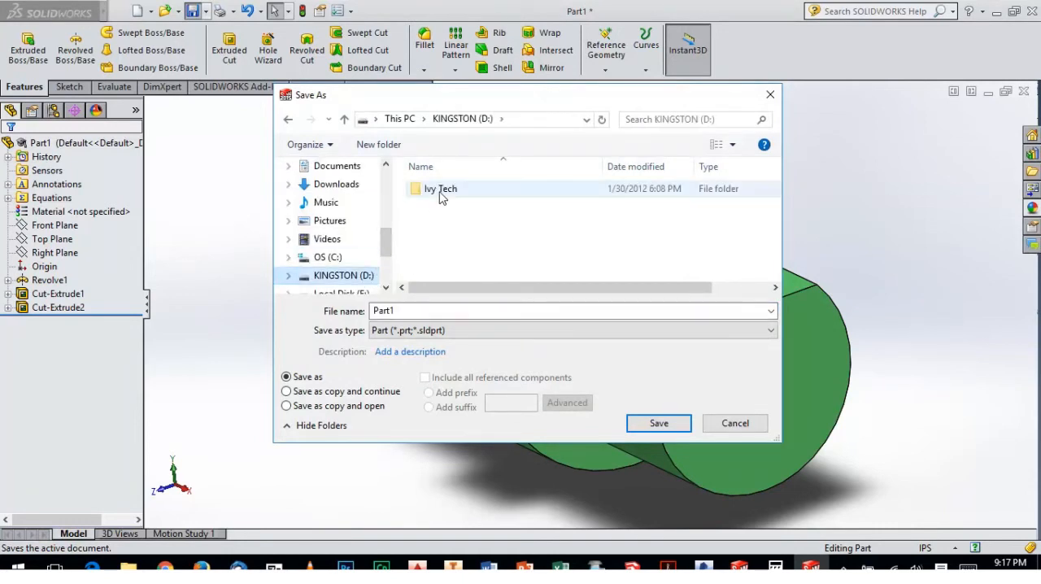
pyautogui.doubleClick(437, 188)
pyautogui.scroll(-2, 454, 244)
pyautogui.doubleClick(461, 236)
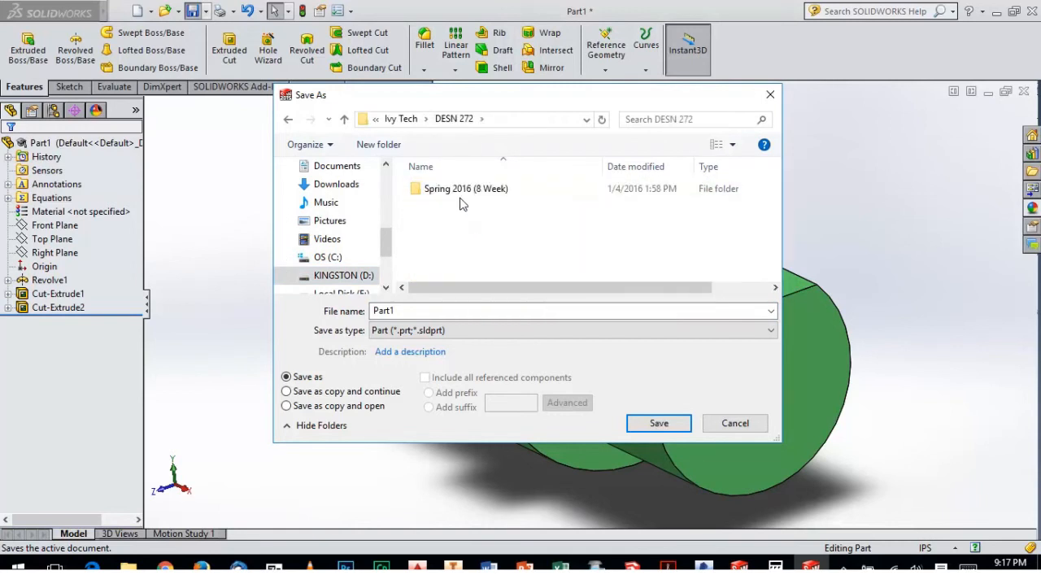
pyautogui.doubleClick(460, 190)
pyautogui.doubleClick(462, 205)
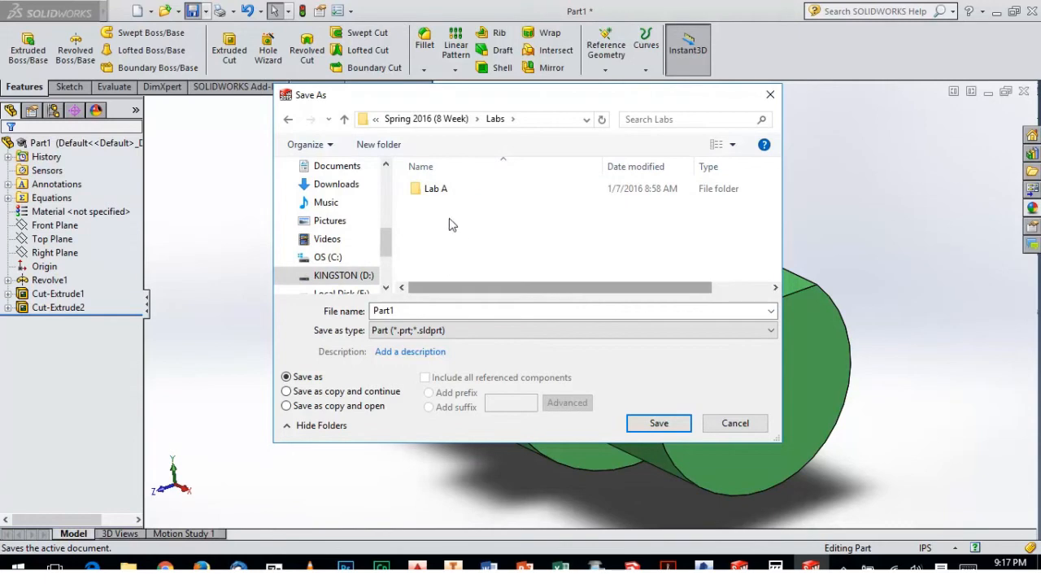
# Create a folder named Lab B inside Labs and save the part in it as Lab B
pyautogui.rightClick(444, 227)
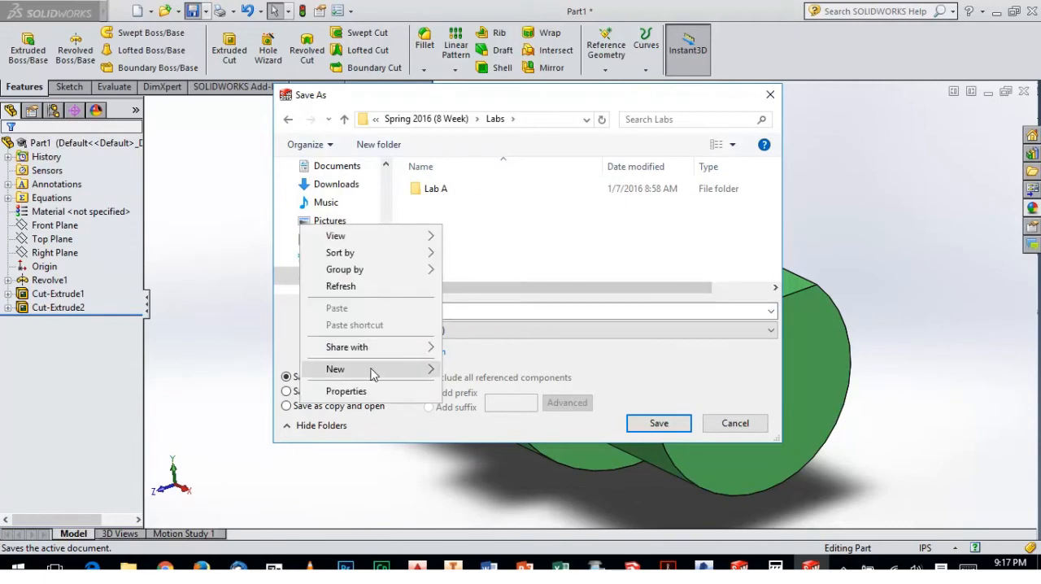
pyautogui.moveTo(372, 376)
pyautogui.click(262, 372)
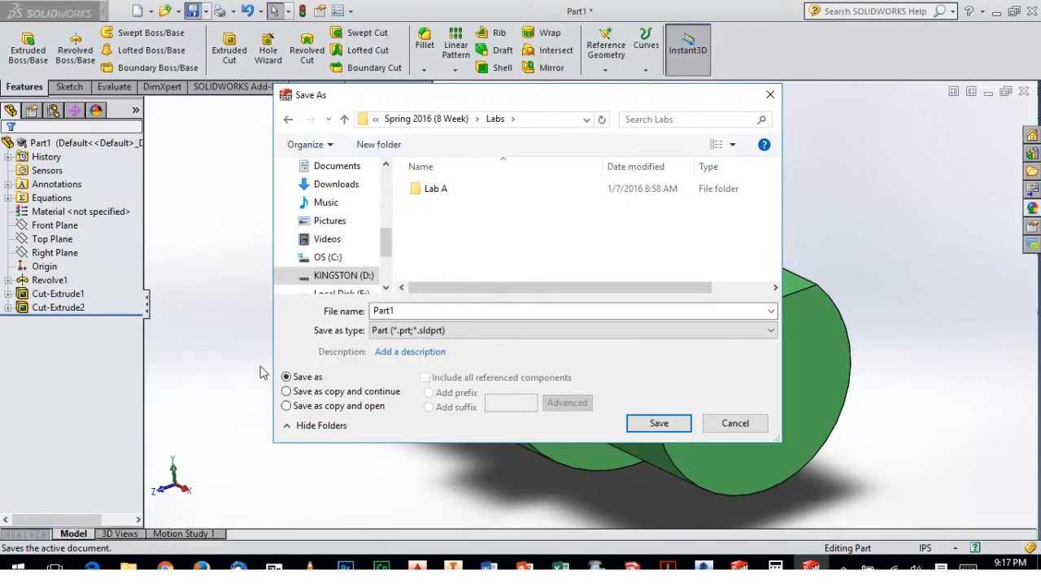
pyautogui.write('Lab B')
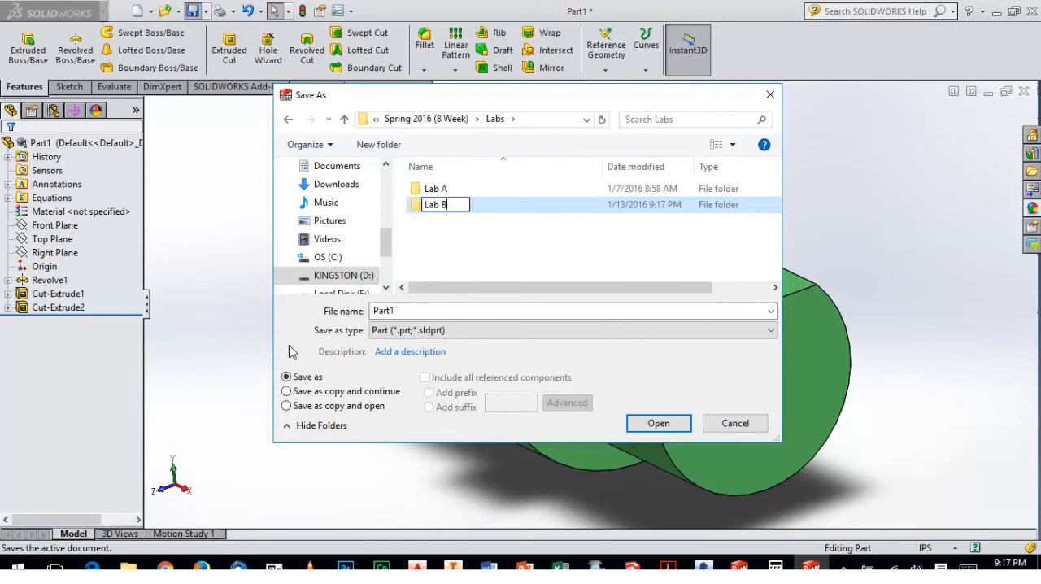
pyautogui.click(473, 274)
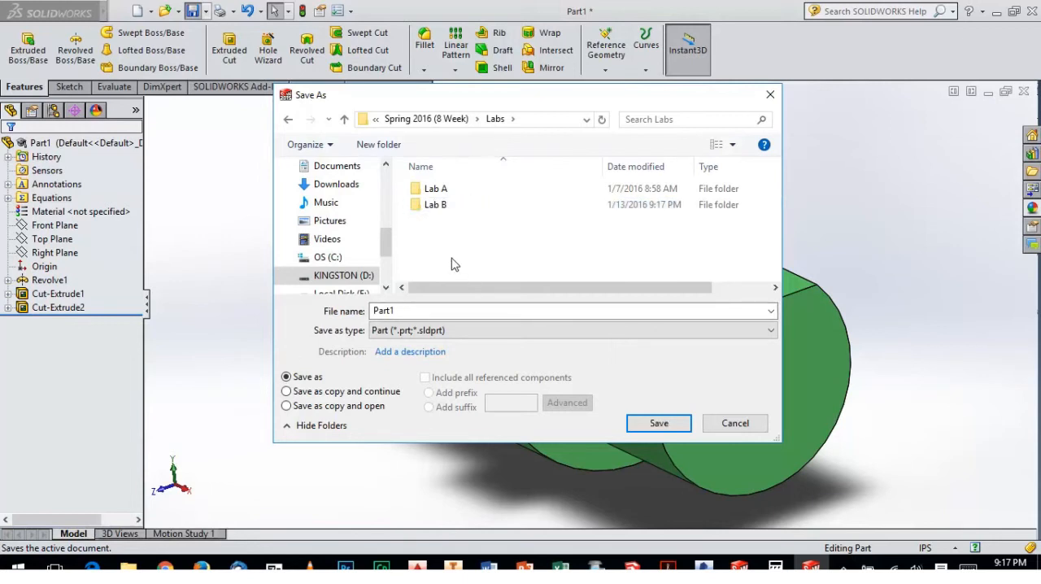
pyautogui.doubleClick(432, 210)
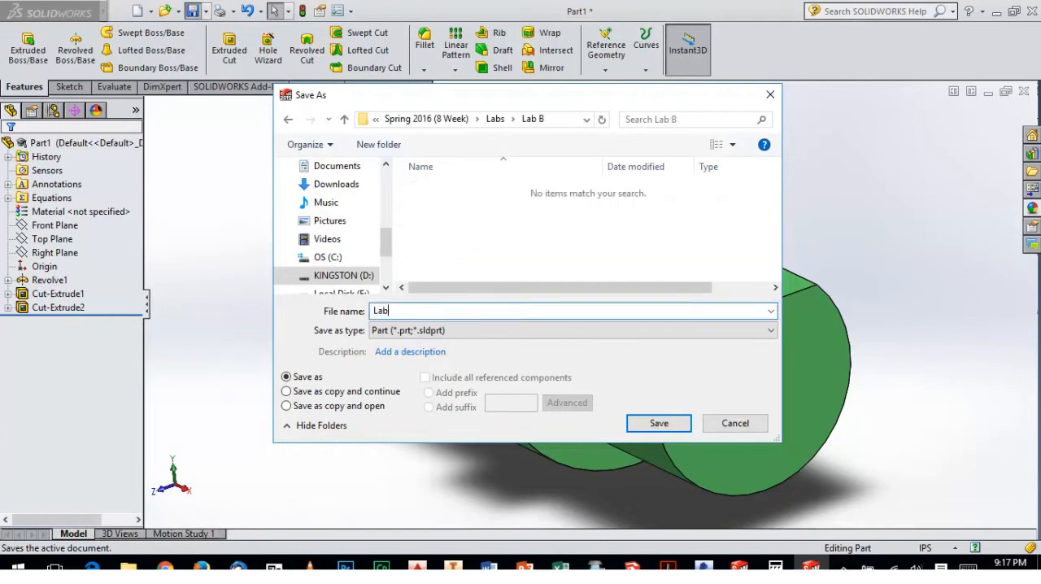
pyautogui.click(657, 424)
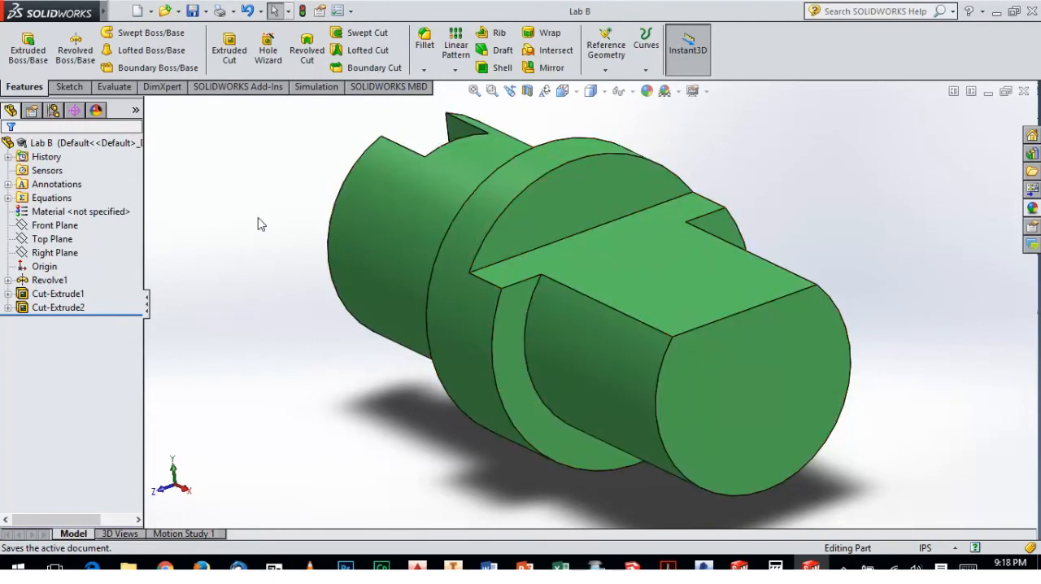
# Create a new drawing, show all sheet formats, and choose the A (ANSI) Landscape sheet with its sheet format displayed
pyautogui.click(139, 11)
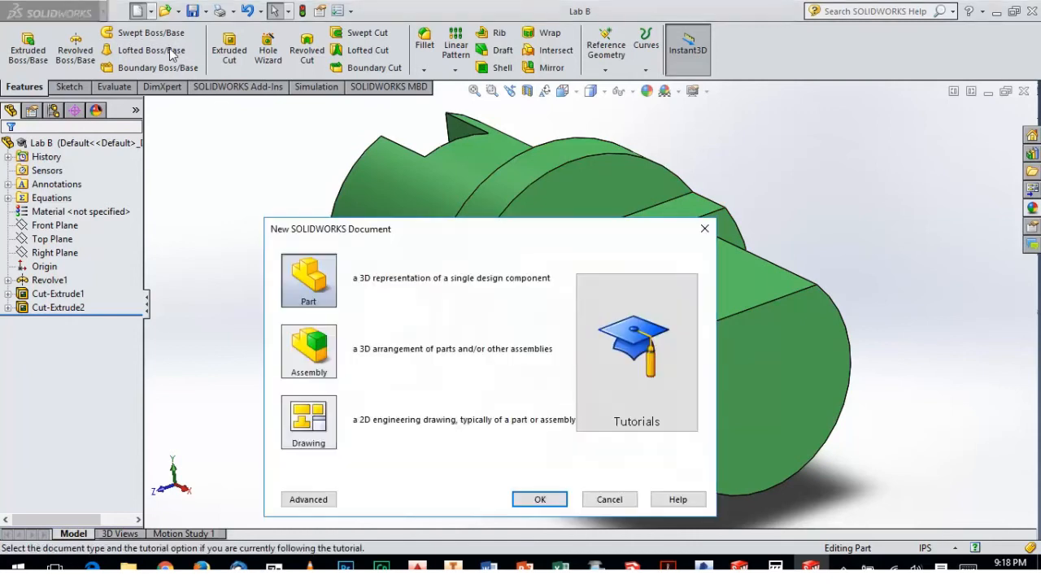
pyautogui.click(316, 437)
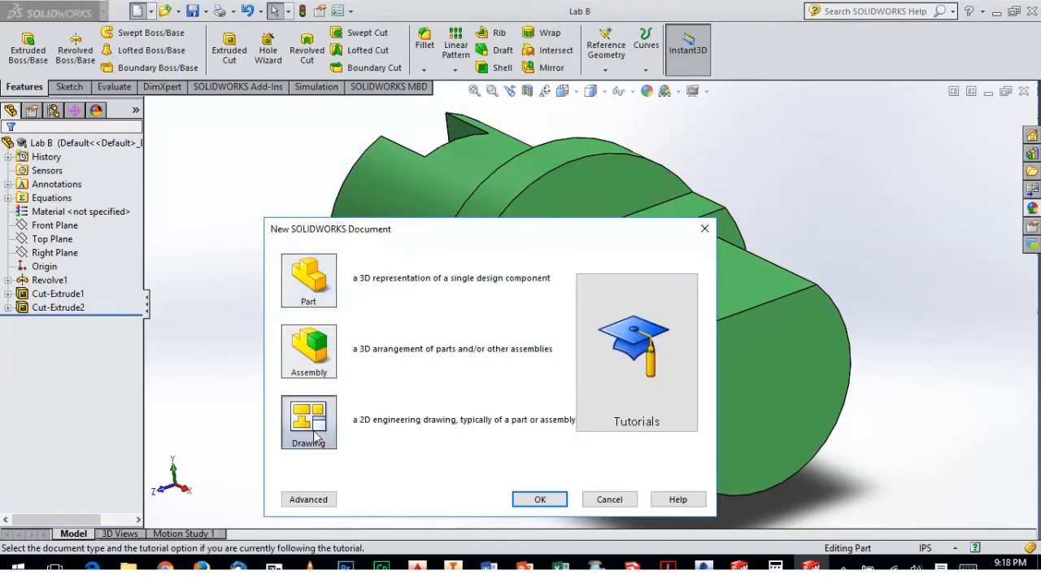
pyautogui.click(539, 500)
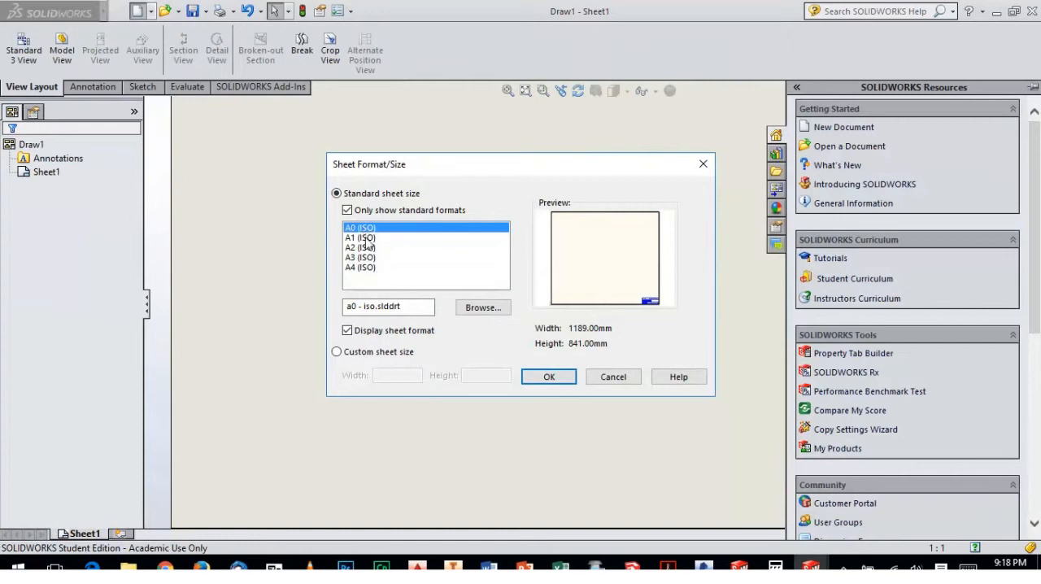
pyautogui.click(348, 211)
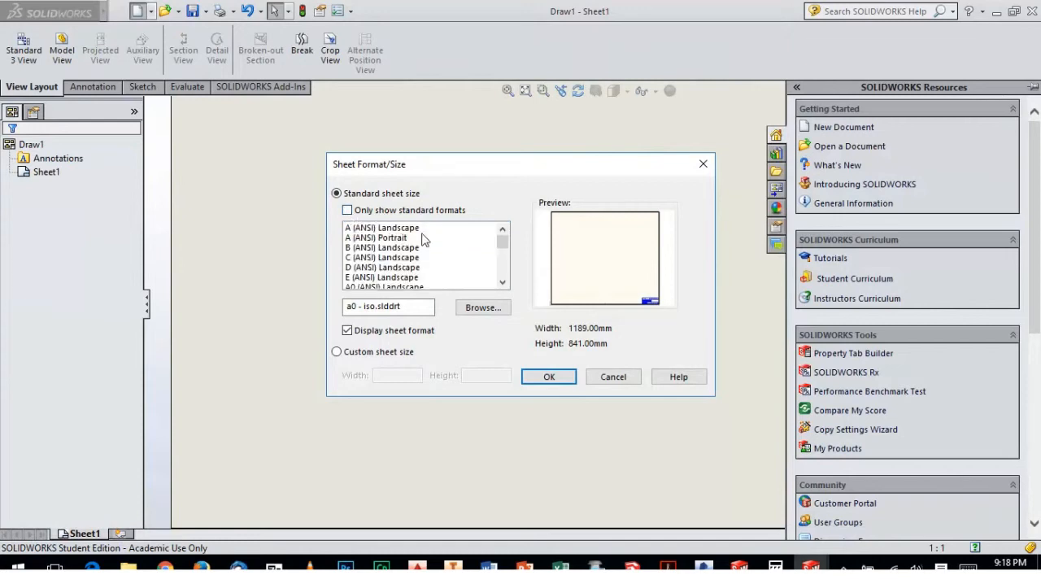
pyautogui.click(364, 230)
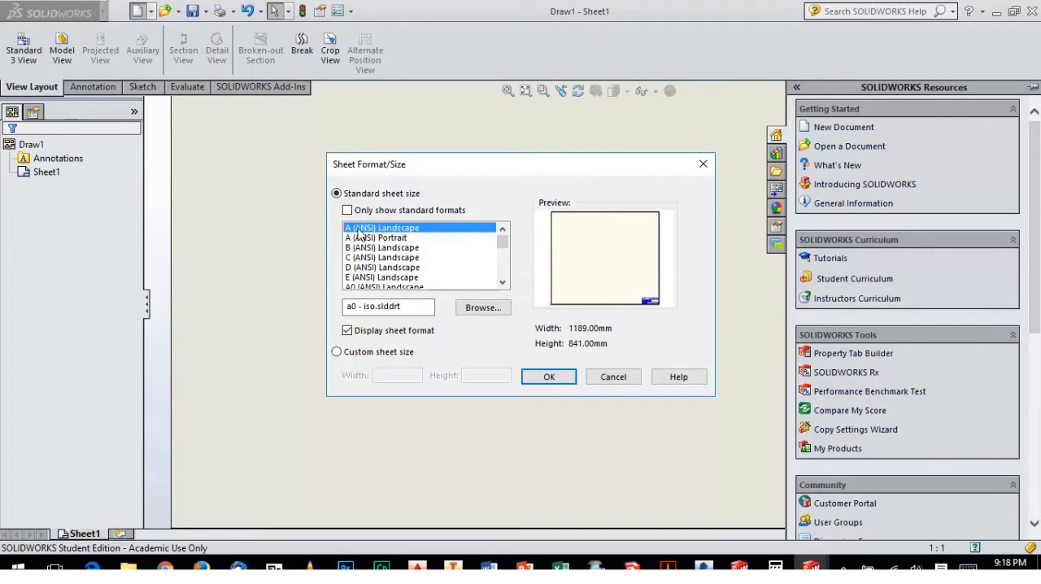
pyautogui.click(372, 239)
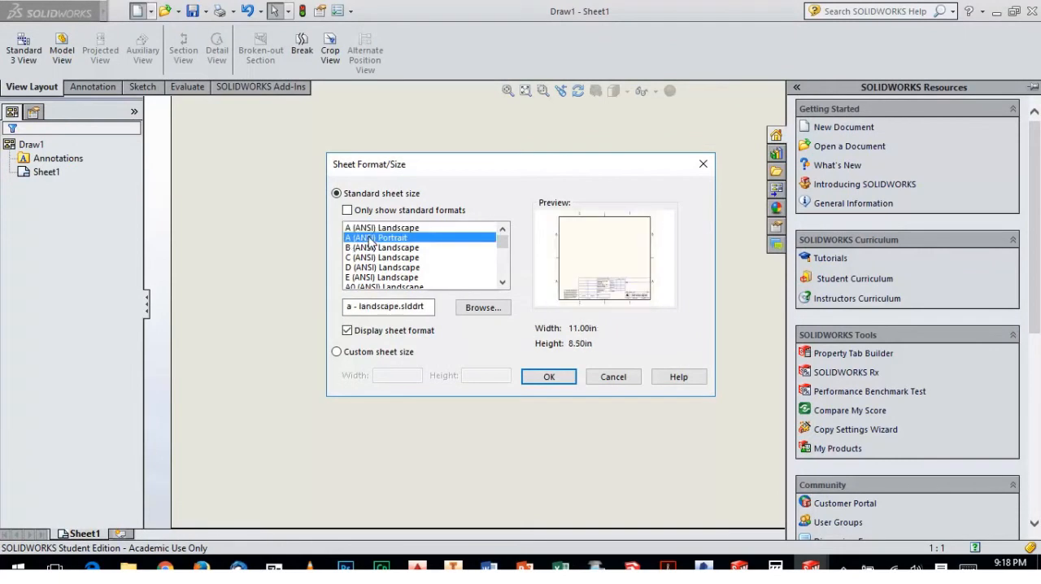
pyautogui.click(377, 231)
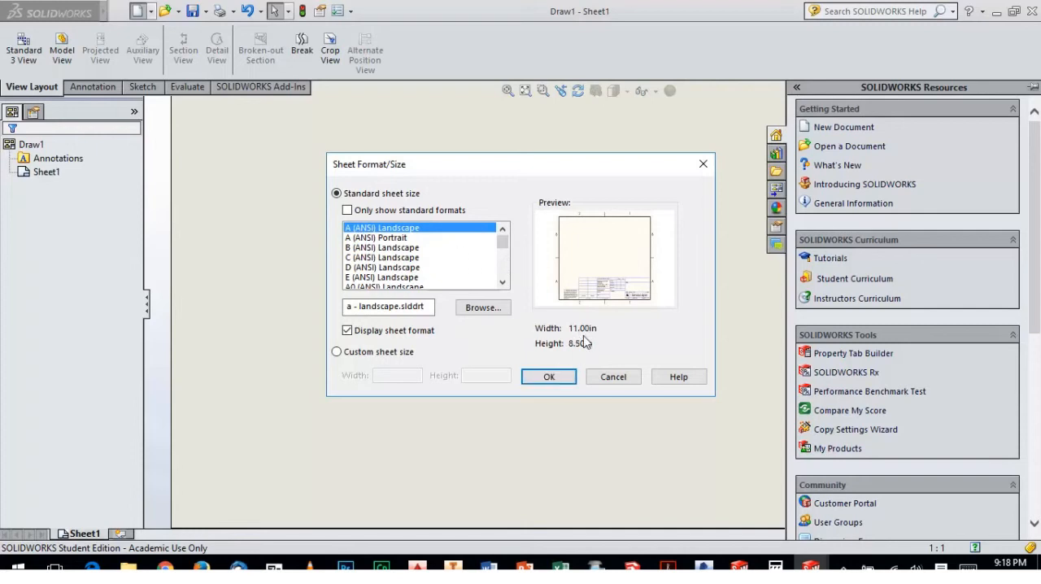
pyautogui.click(550, 378)
# Dismiss the message about the selected drawing document and cancel the Model View command
pyautogui.click(827, 124)
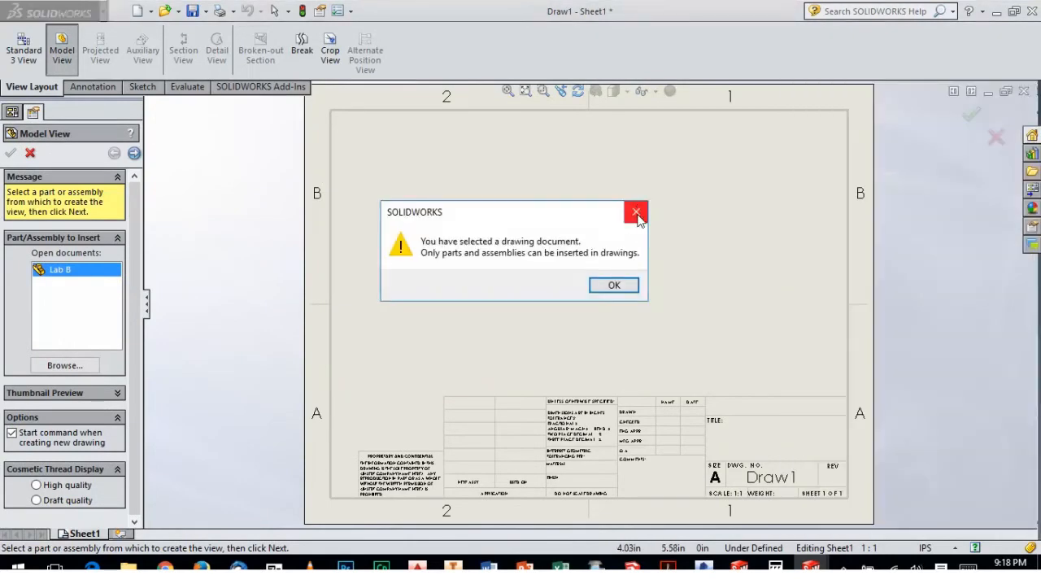
pyautogui.click(636, 214)
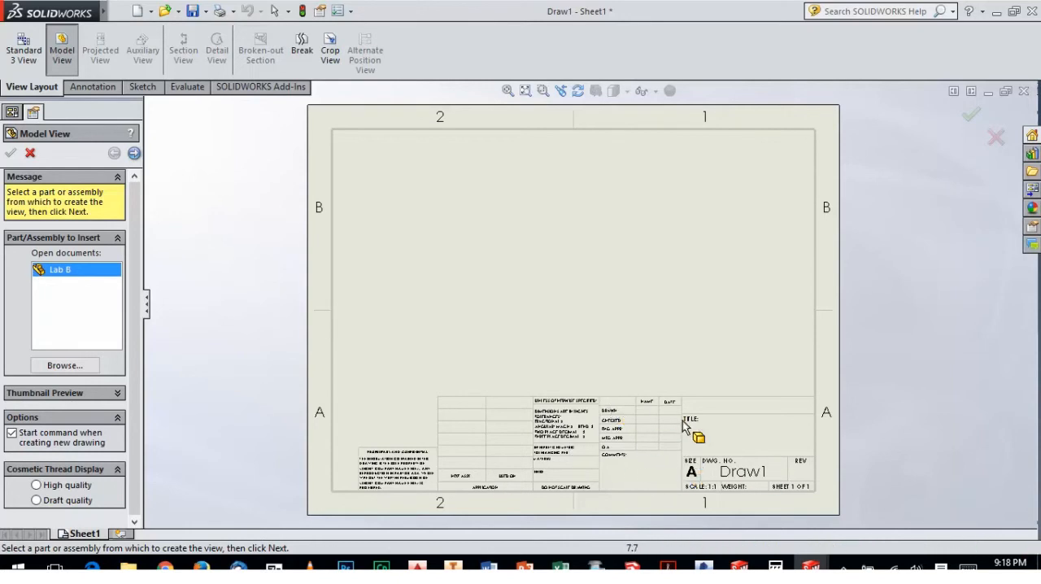
pyautogui.click(30, 152)
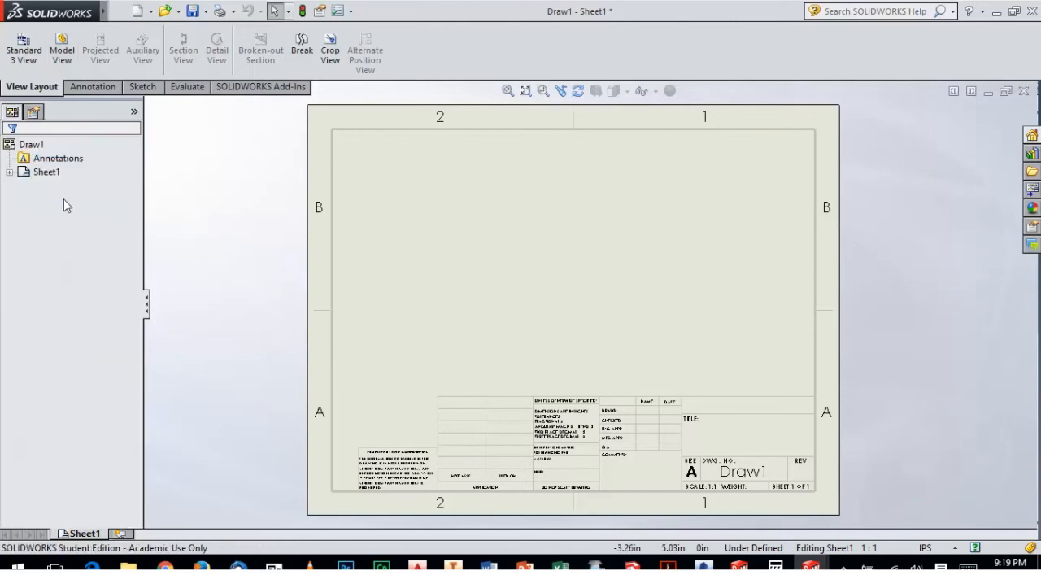
# Open Sheet1's sheet format for editing and delete the group of notes and lines in the middle of the title block
pyautogui.click(24, 172)
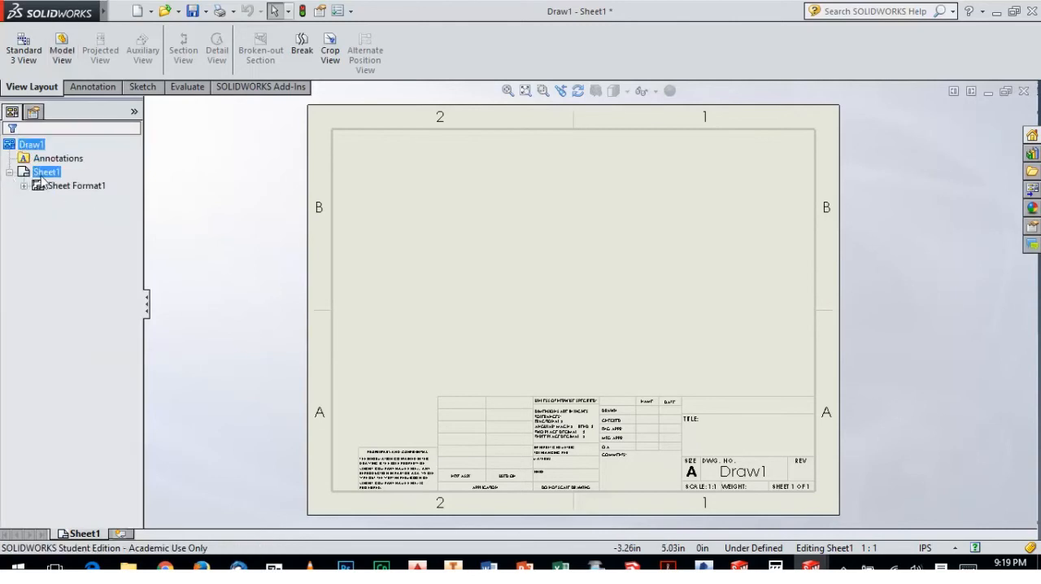
pyautogui.rightClick(48, 178)
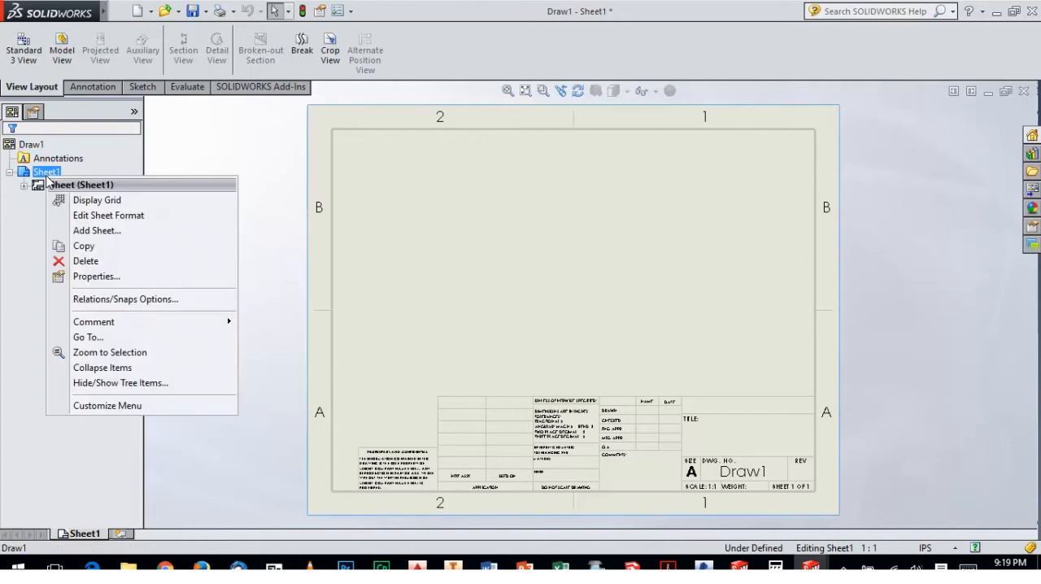
pyautogui.click(101, 217)
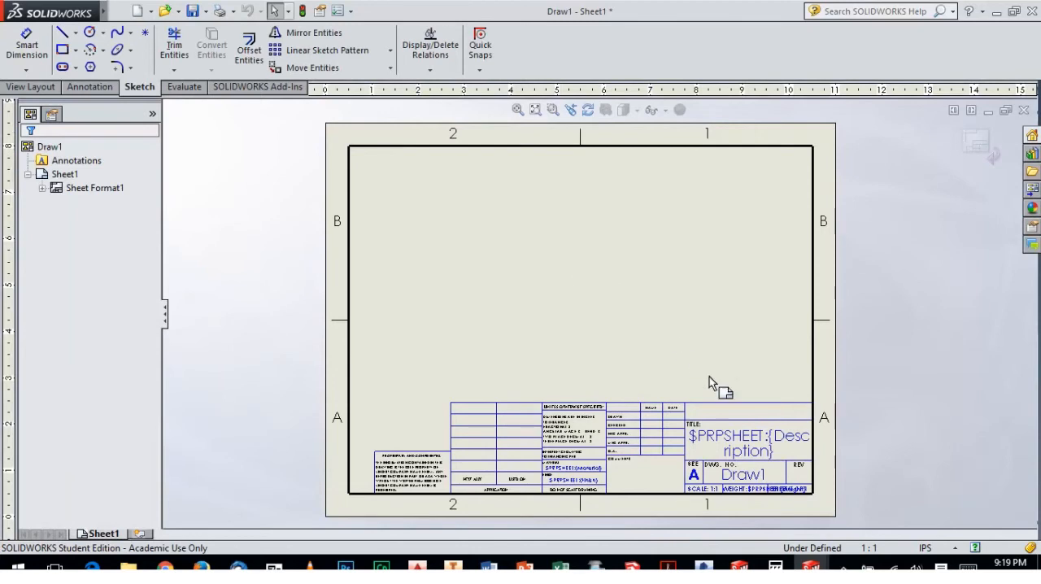
pyautogui.moveTo(796, 475); pyautogui.dragTo(628, 366)
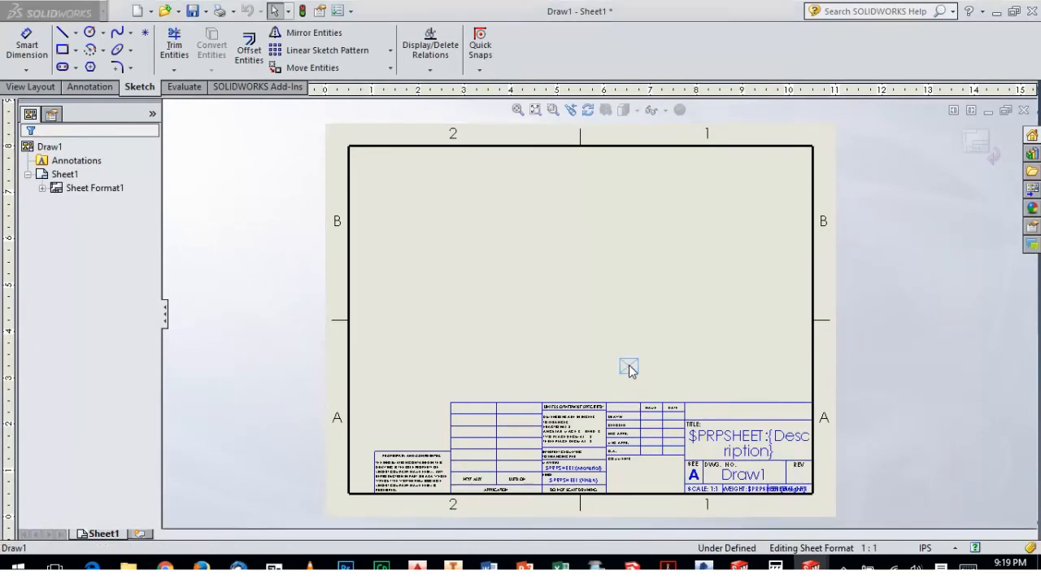
pyautogui.press('Escape')
pyautogui.moveTo(533, 314); pyautogui.dragTo(716, 470)
pyautogui.press('Delete')
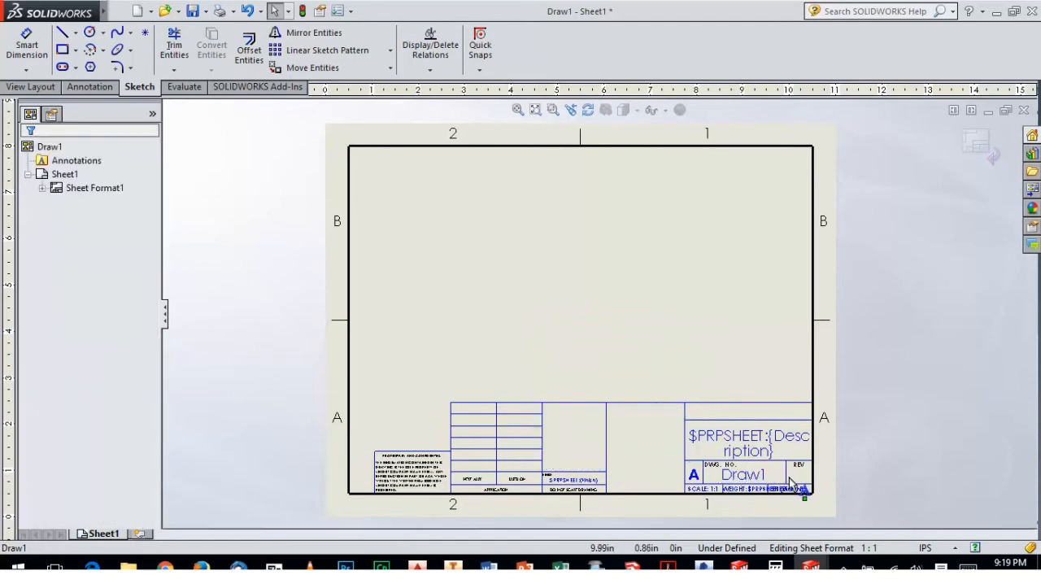
# Delete the remaining title block tables, notes and property texts along the lower part of the sheet format
pyautogui.click(508, 338)
pyautogui.press('Delete')
pyautogui.moveTo(422, 327); pyautogui.dragTo(583, 337)
pyautogui.press('Delete')
pyautogui.moveTo(645, 440); pyautogui.dragTo(475, 312)
pyautogui.press('Delete')
pyautogui.moveTo(365, 410); pyautogui.dragTo(621, 526)
pyautogui.press('Delete')
pyautogui.moveTo(586, 315); pyautogui.dragTo(879, 526)
pyautogui.press('Delete')
# Delete the zone labels and tick marks around the border, keeping the rectangular frame, and leave sheet format editing
pyautogui.moveTo(289, 114); pyautogui.dragTo(736, 173)
pyautogui.press('Delete')
pyautogui.moveTo(775, 120); pyautogui.dragTo(893, 243)
pyautogui.press('Delete')
pyautogui.moveTo(272, 188); pyautogui.dragTo(425, 449)
pyautogui.press('Delete')
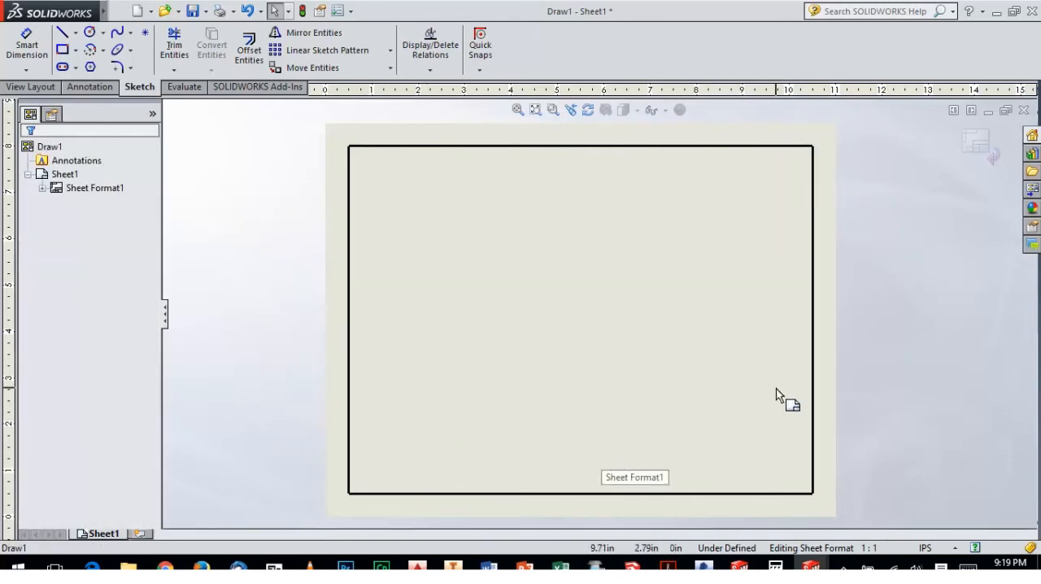
pyautogui.click(981, 144)
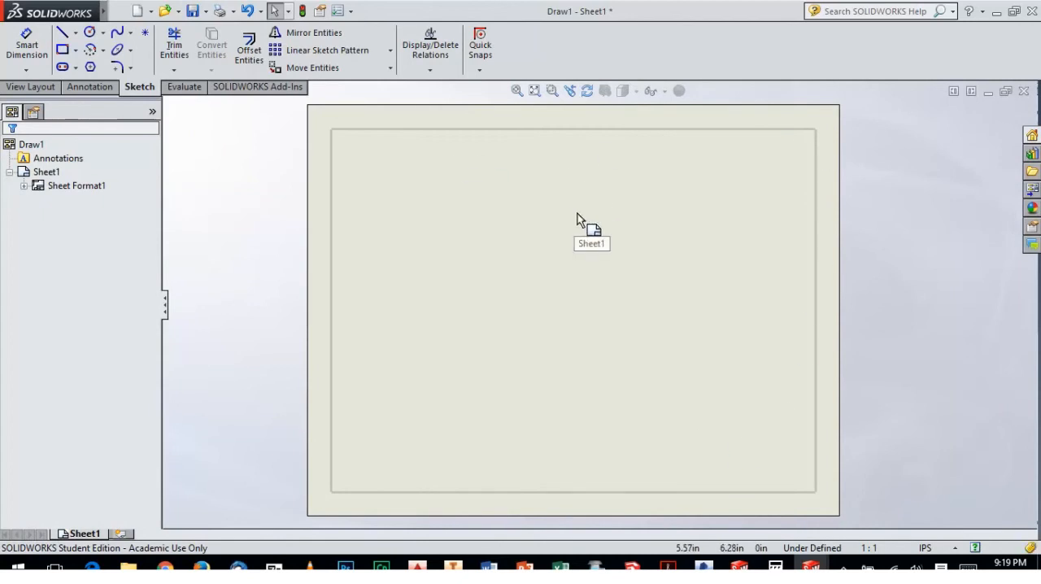
# Insert the standard three views of the Lab B part and move the front view closer to the side view
pyautogui.click(41, 87)
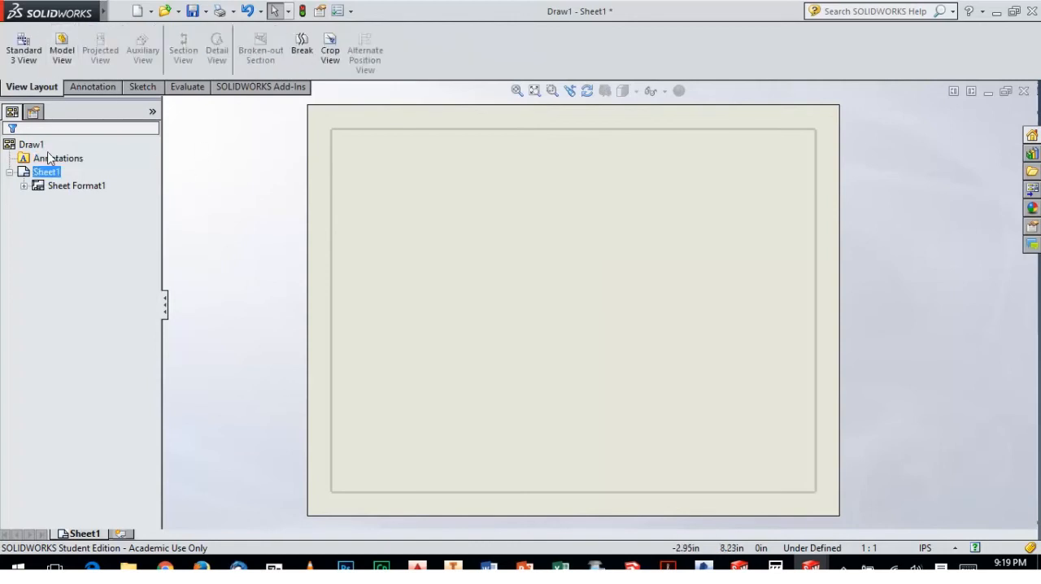
pyautogui.click(37, 62)
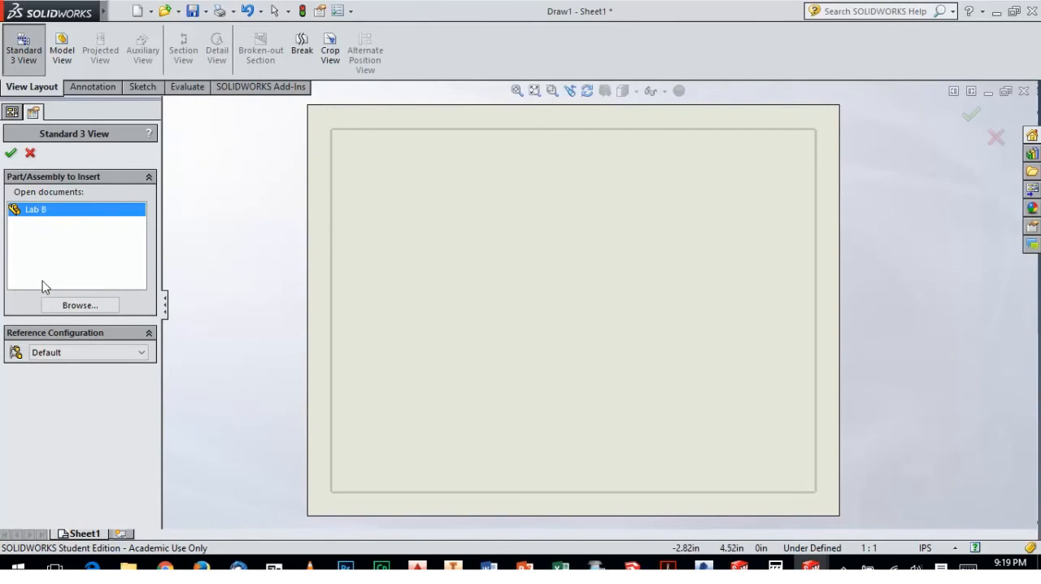
pyautogui.click(12, 153)
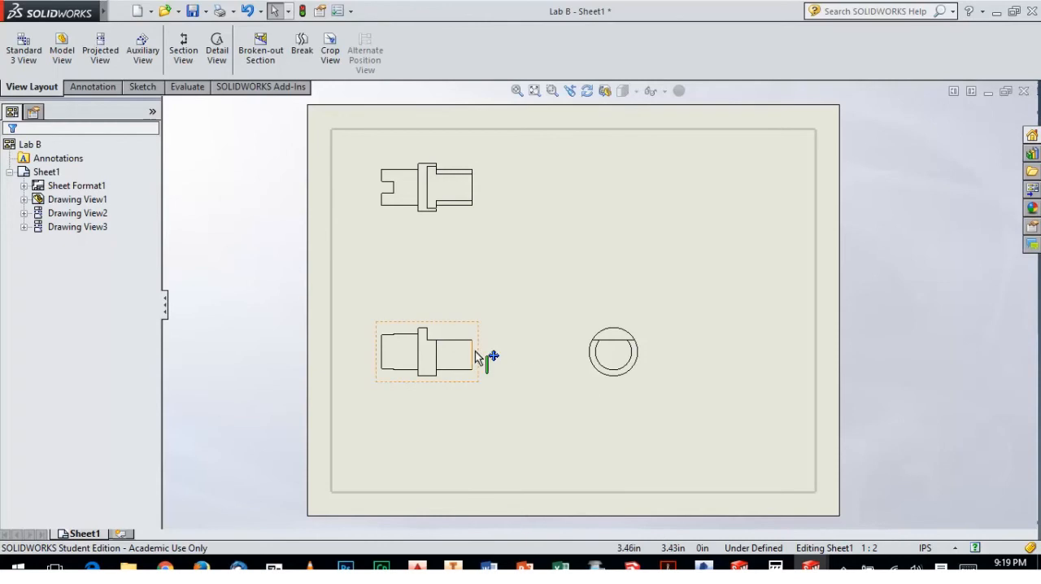
pyautogui.moveTo(475, 351)
pyautogui.mouseDown()
pyautogui.moveTo(529, 358)
pyautogui.moveTo(521, 373)
pyautogui.mouseUp()
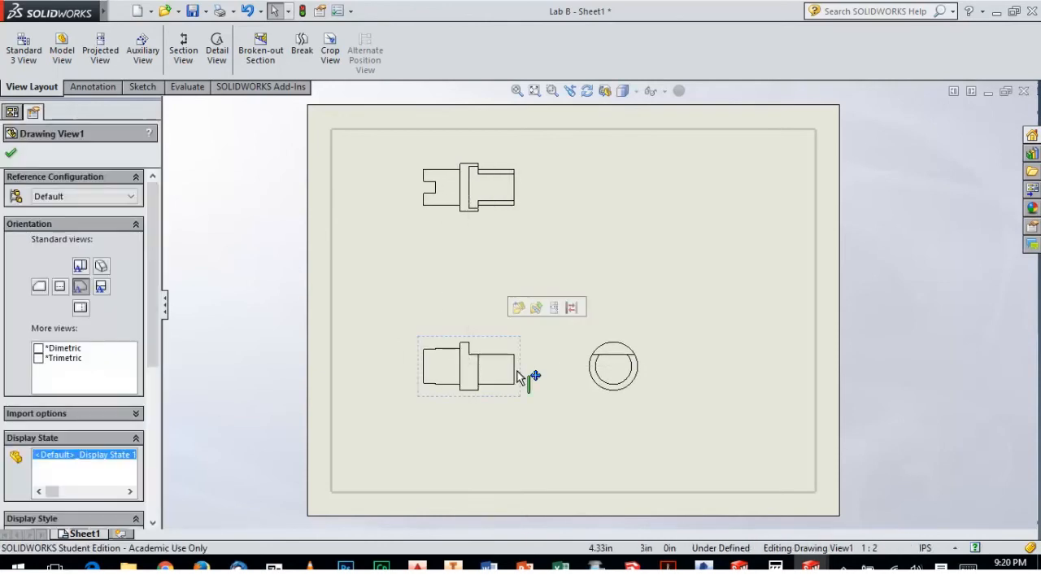
pyautogui.scroll(-6, 106, 390)
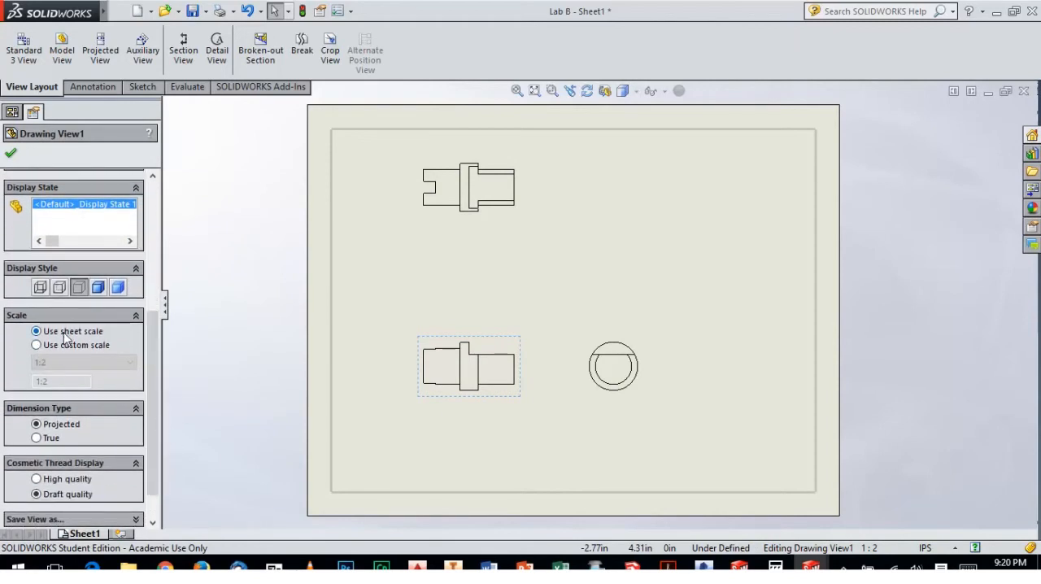
# Give the front view a custom scale of 1:1 and space the front, top and side views apart on the sheet
pyautogui.click(41, 346)
pyautogui.click(82, 362)
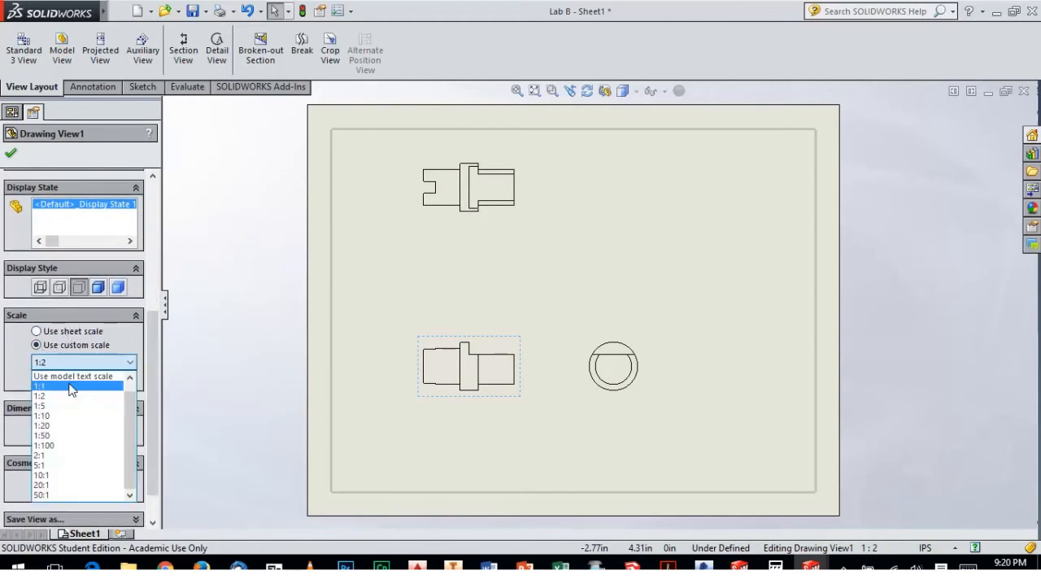
pyautogui.click(72, 388)
pyautogui.moveTo(661, 381)
pyautogui.mouseDown()
pyautogui.moveTo(751, 381)
pyautogui.moveTo(739, 381)
pyautogui.mouseUp()
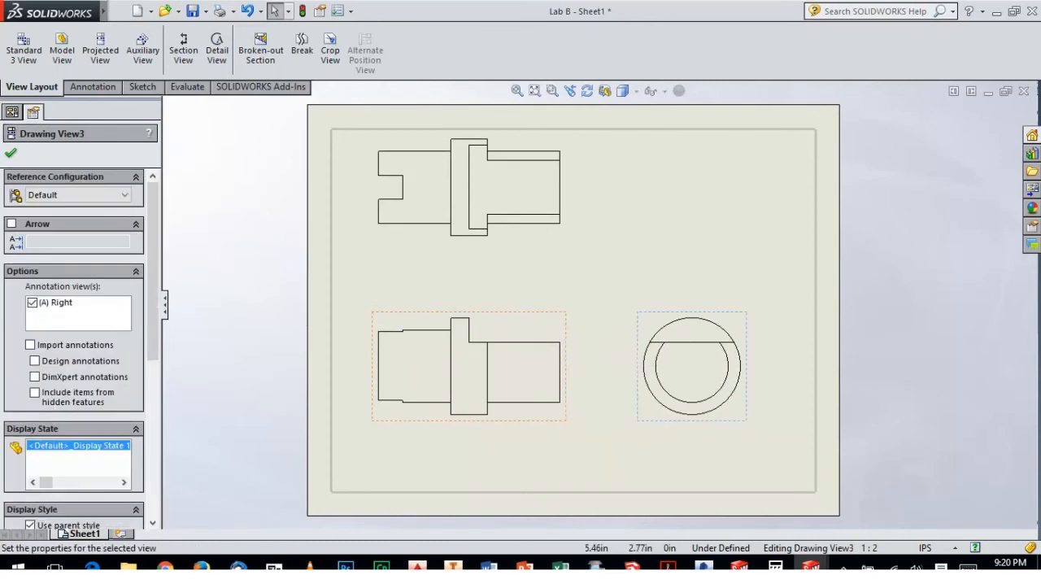
pyautogui.moveTo(568, 382); pyautogui.dragTo(569, 402)
pyautogui.moveTo(533, 240); pyautogui.dragTo(533, 287)
pyautogui.click(720, 332)
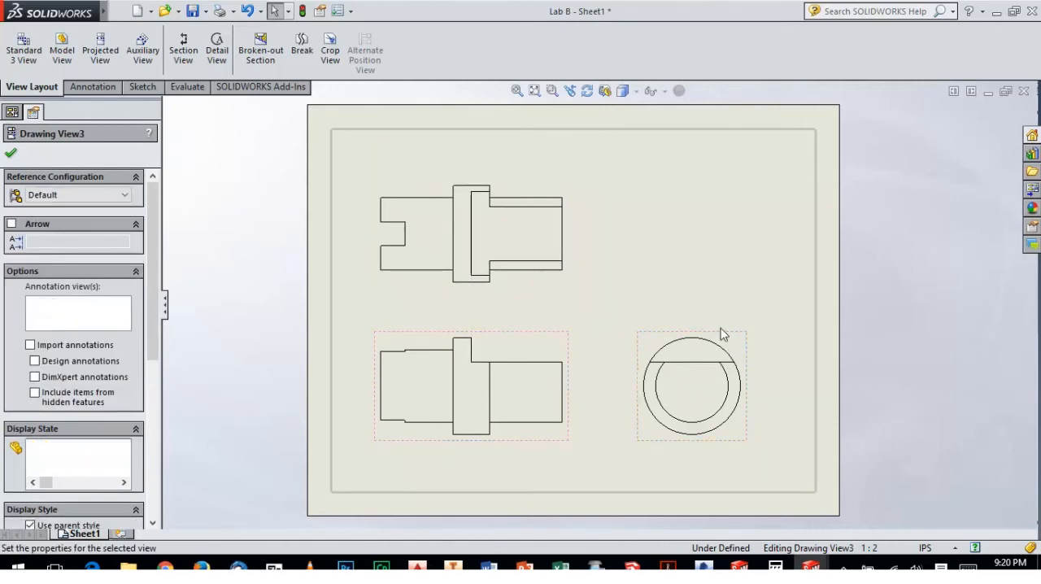
pyautogui.click(693, 279)
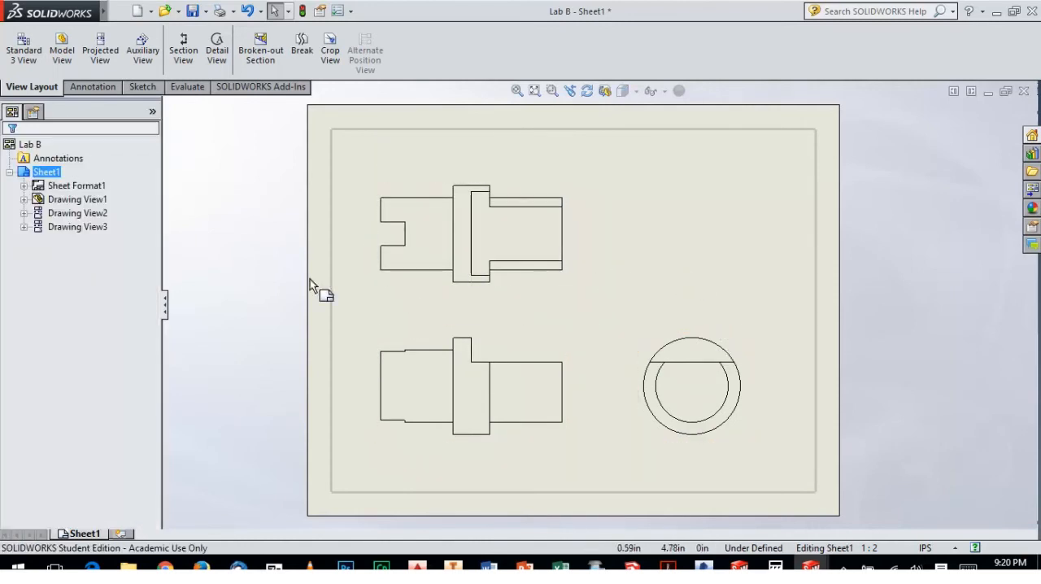
# Project an isometric view from the front view and place it above the side view
pyautogui.click(100, 49)
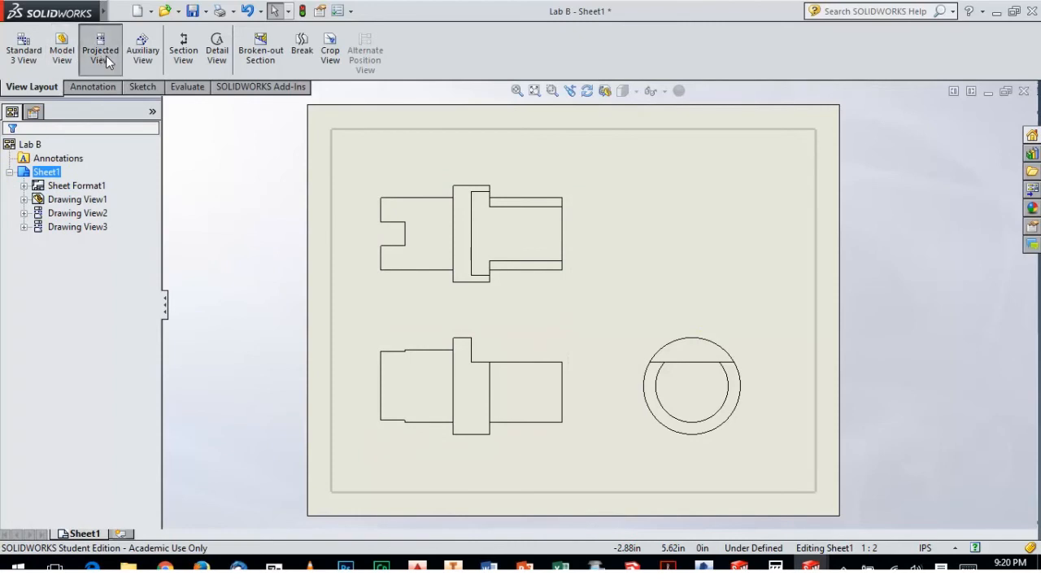
pyautogui.click(556, 338)
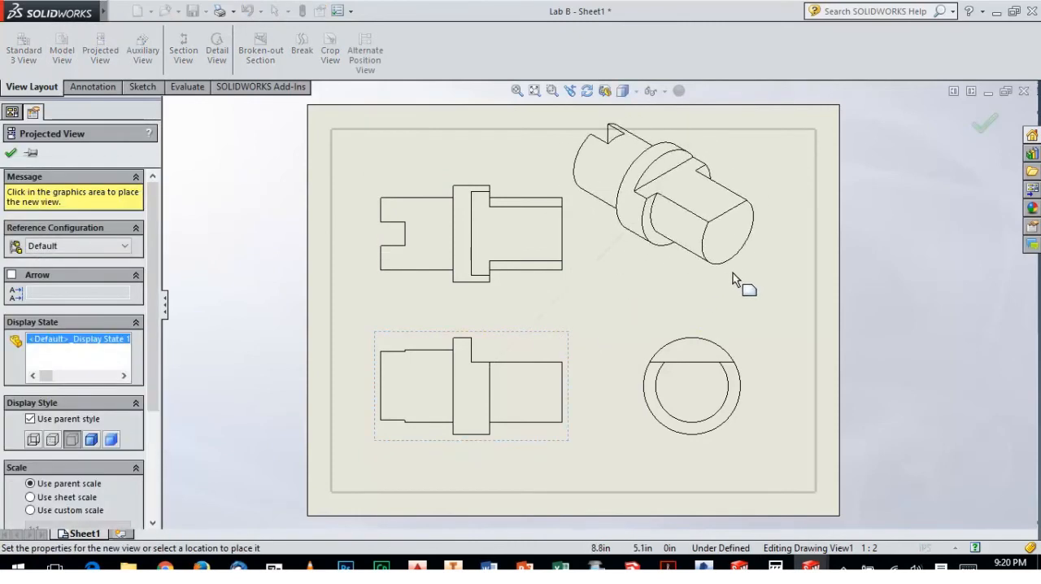
pyautogui.click(736, 269)
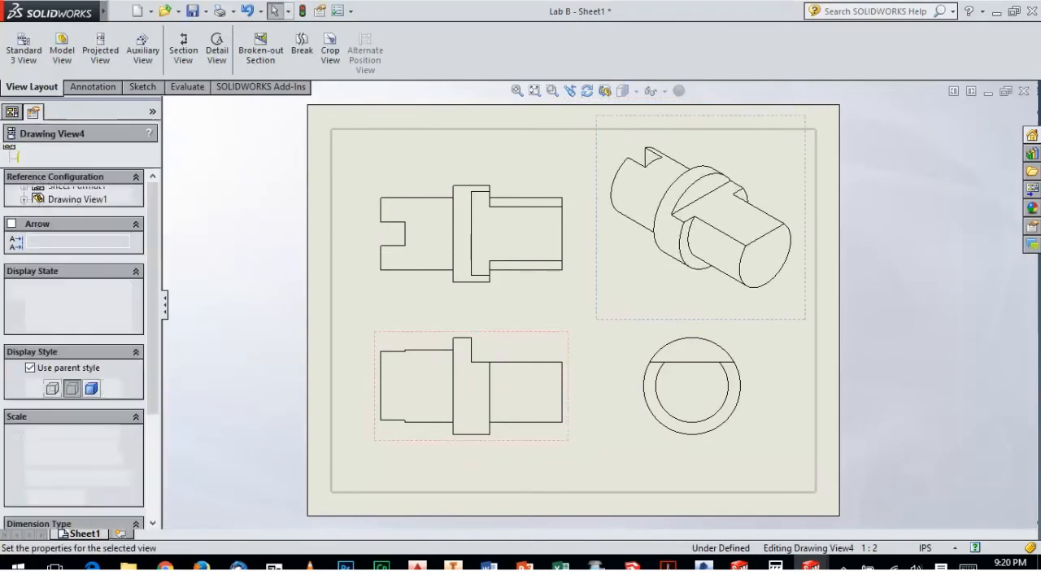
# Set the isometric view's custom scale to 1:2, move it towards the sheet's nearest corner and display it shaded with edges
pyautogui.click(66, 460)
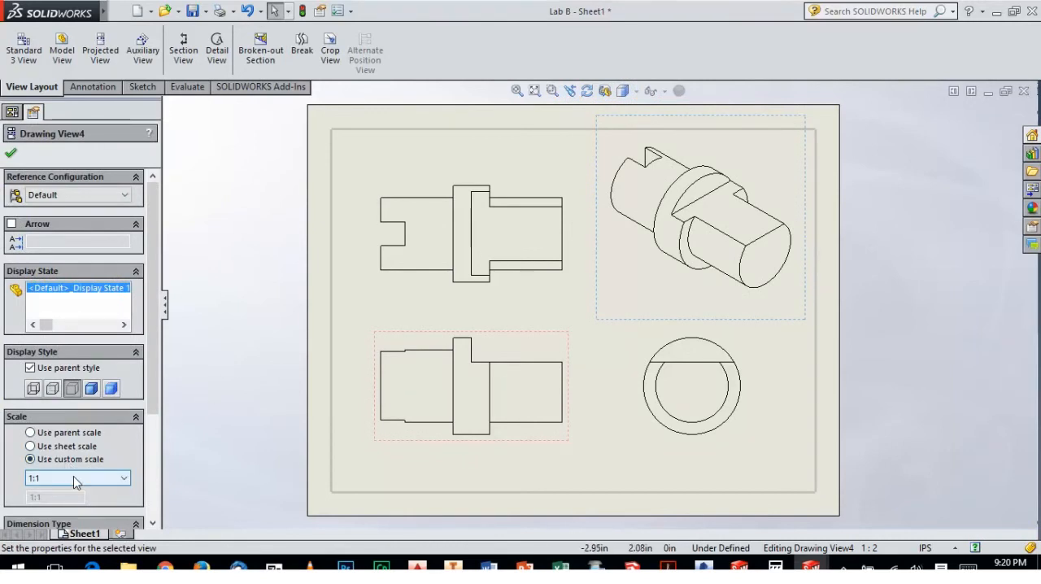
pyautogui.click(77, 478)
pyautogui.click(50, 368)
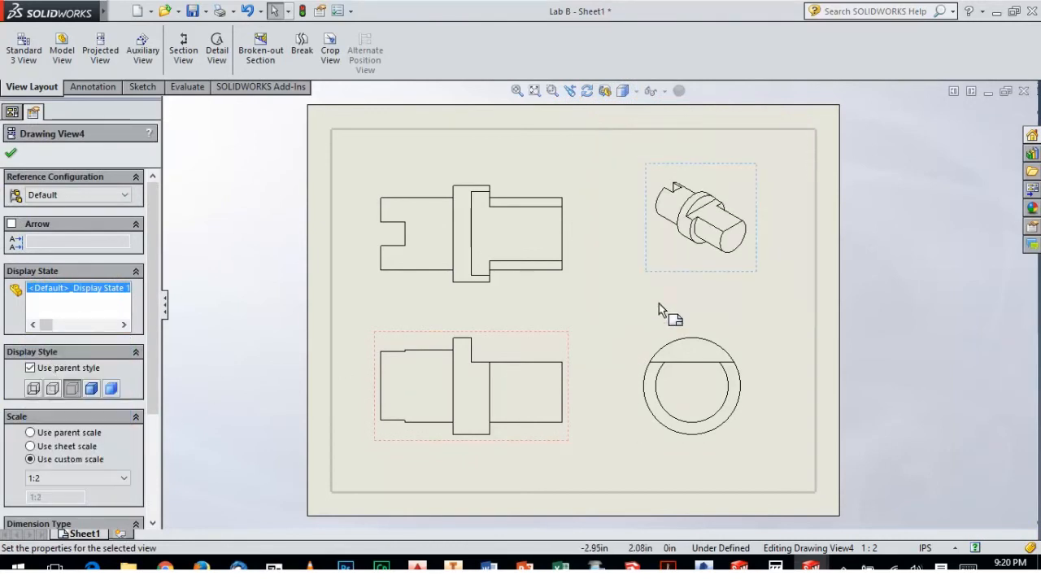
pyautogui.moveTo(675, 187); pyautogui.dragTo(717, 162)
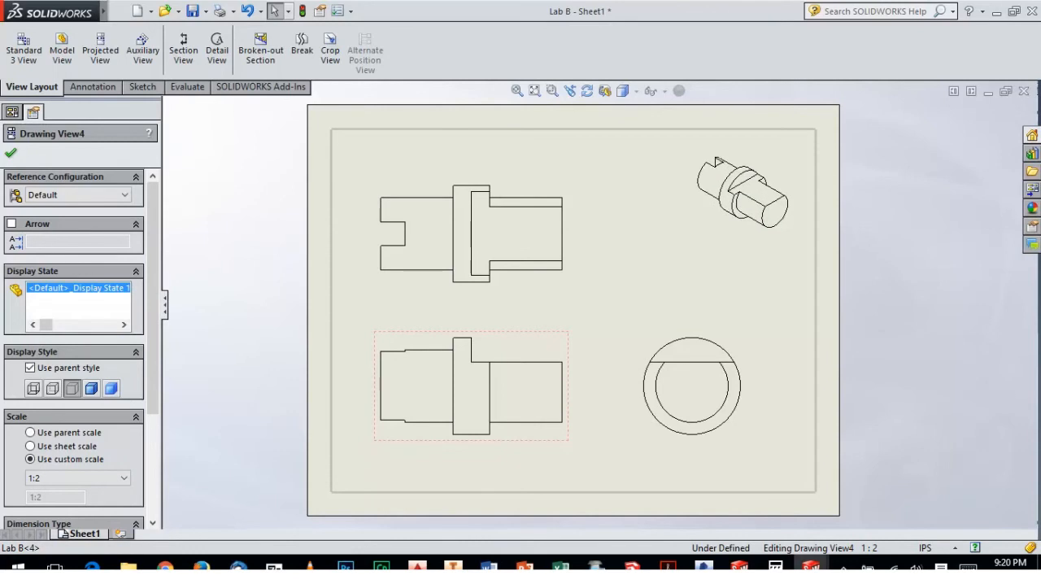
pyautogui.click(91, 388)
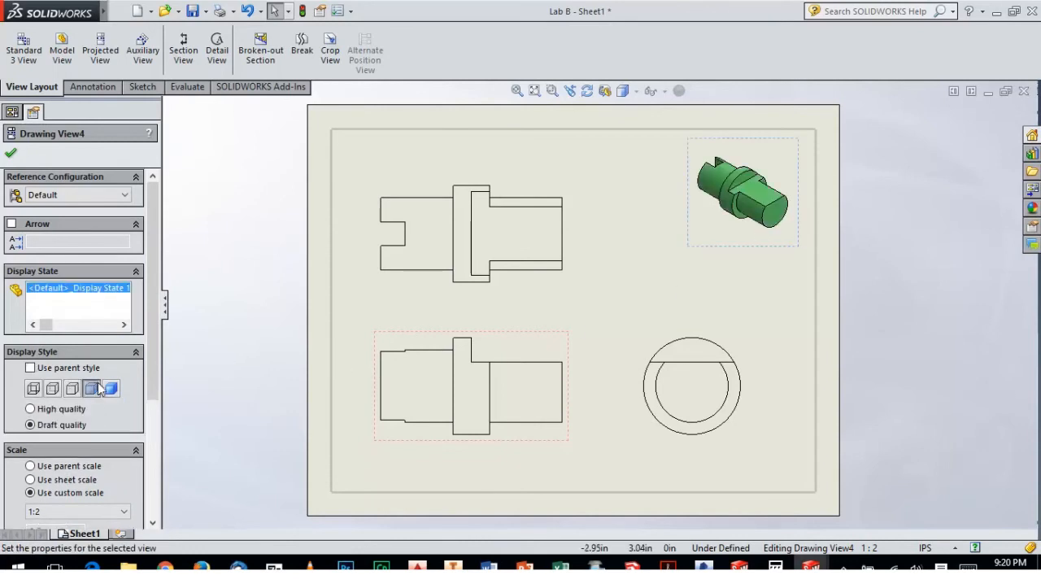
pyautogui.click(240, 285)
# Adjust the positions of the top and front views to widen the gap between them
pyautogui.moveTo(567, 275); pyautogui.dragTo(567, 268)
pyautogui.moveTo(533, 332); pyautogui.dragTo(546, 339)
pyautogui.click(690, 308)
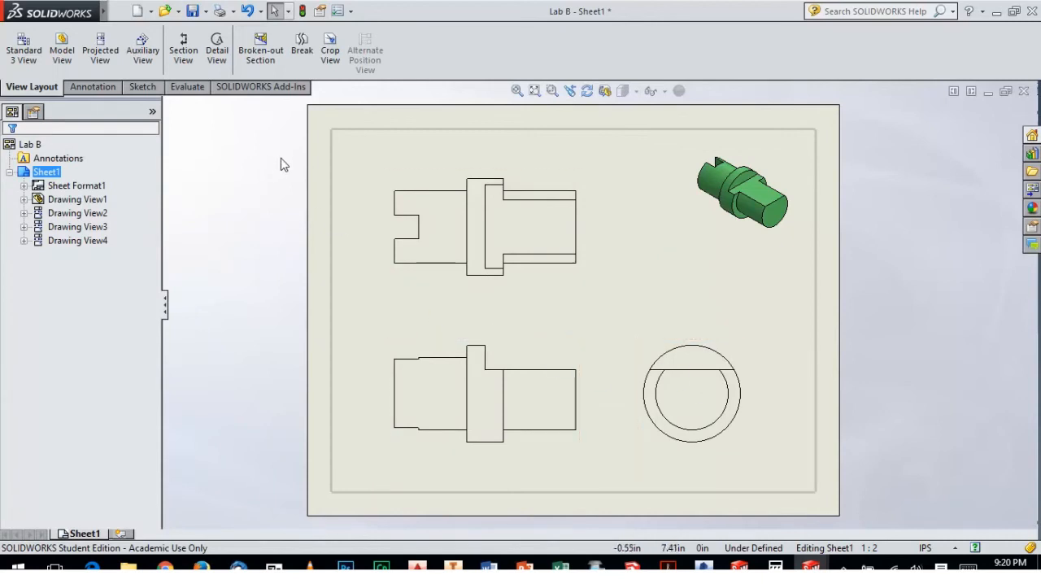
# Add a center mark to the outer circle of the side view
pyautogui.click(93, 87)
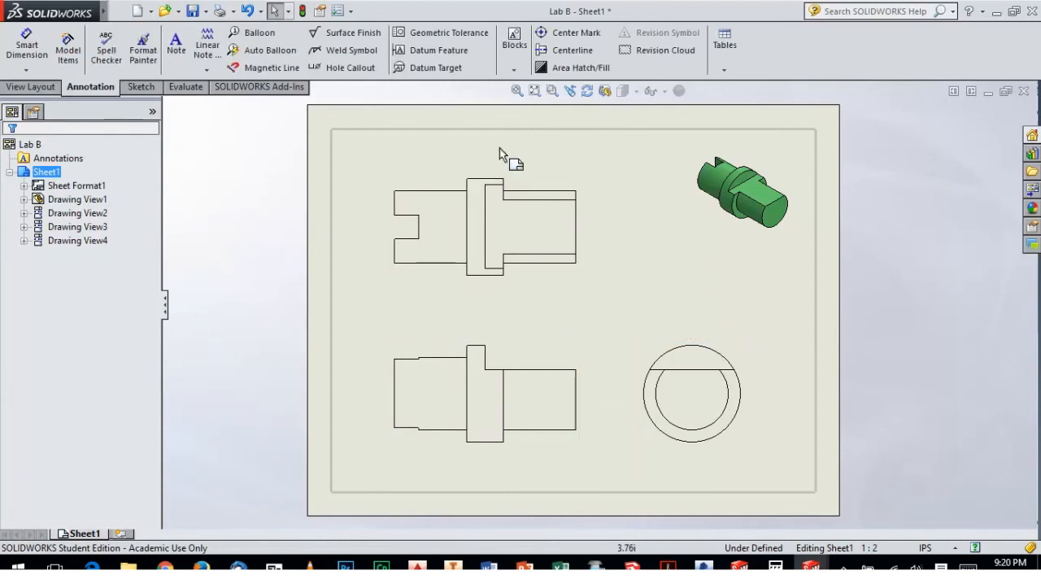
pyautogui.click(587, 34)
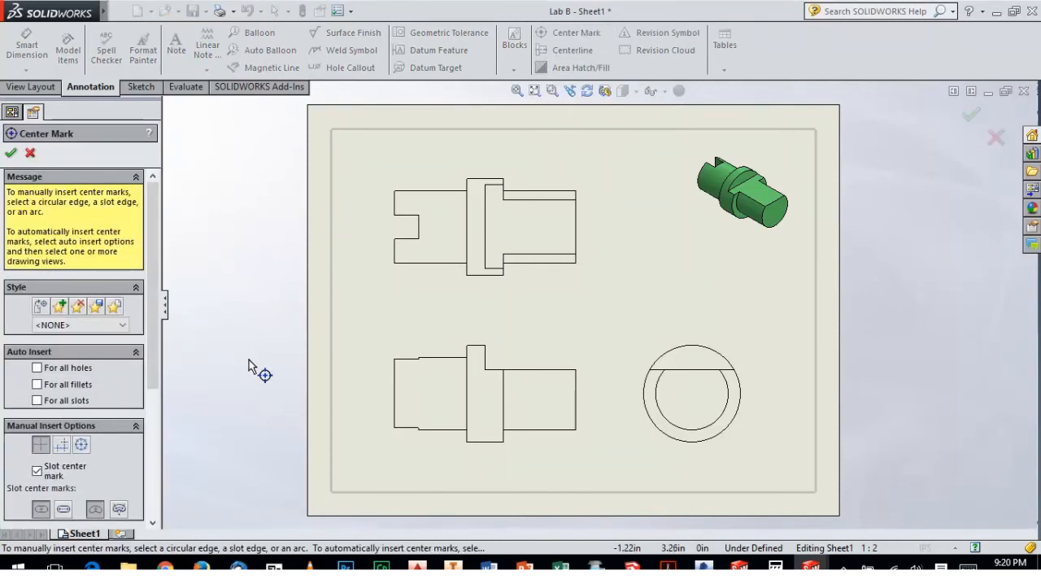
pyautogui.click(697, 345)
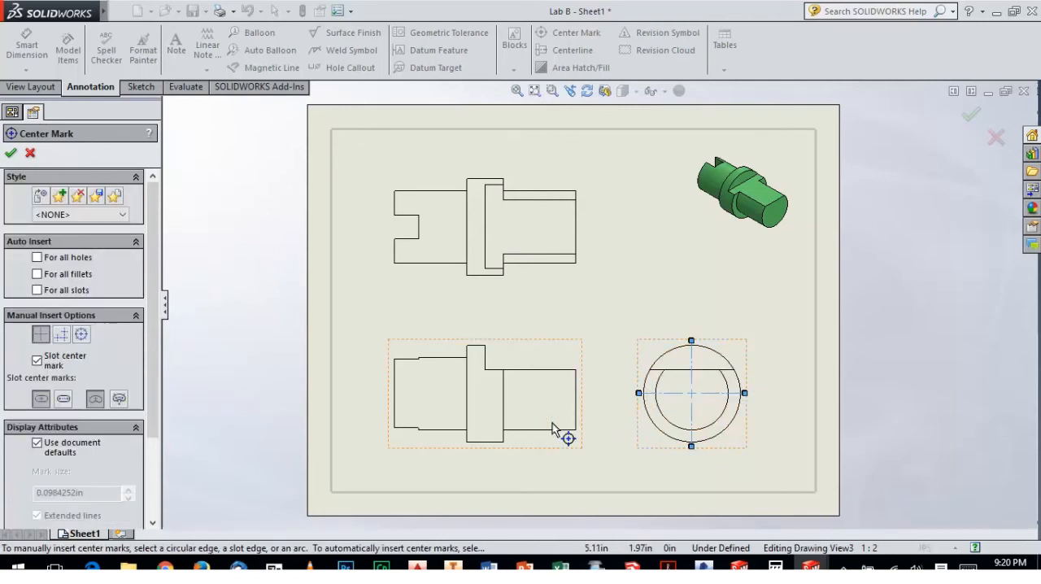
pyautogui.click(11, 153)
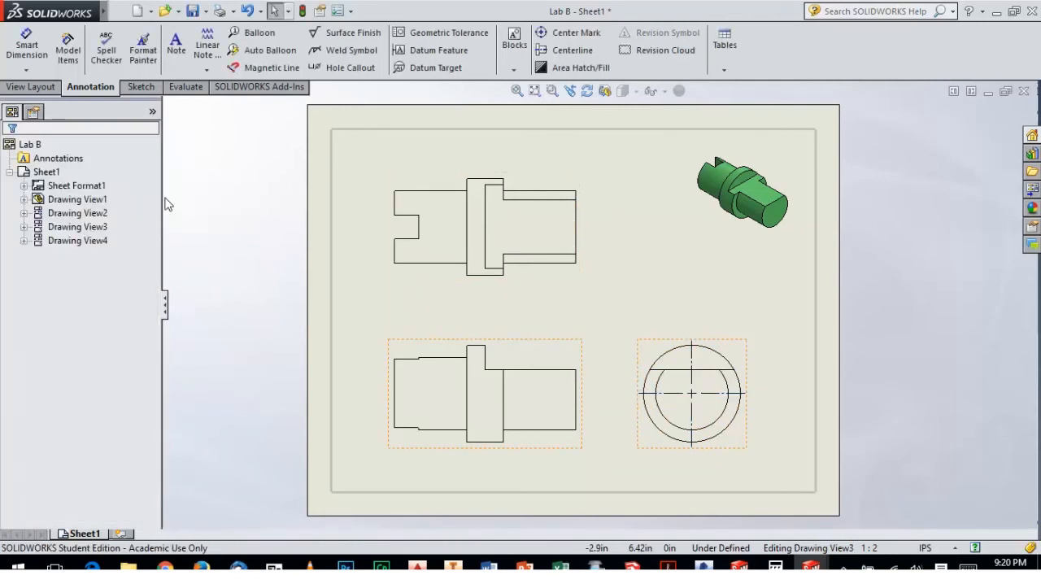
# Insert centerlines automatically in the front view using the Centerline tool's Select View option
pyautogui.click(571, 49)
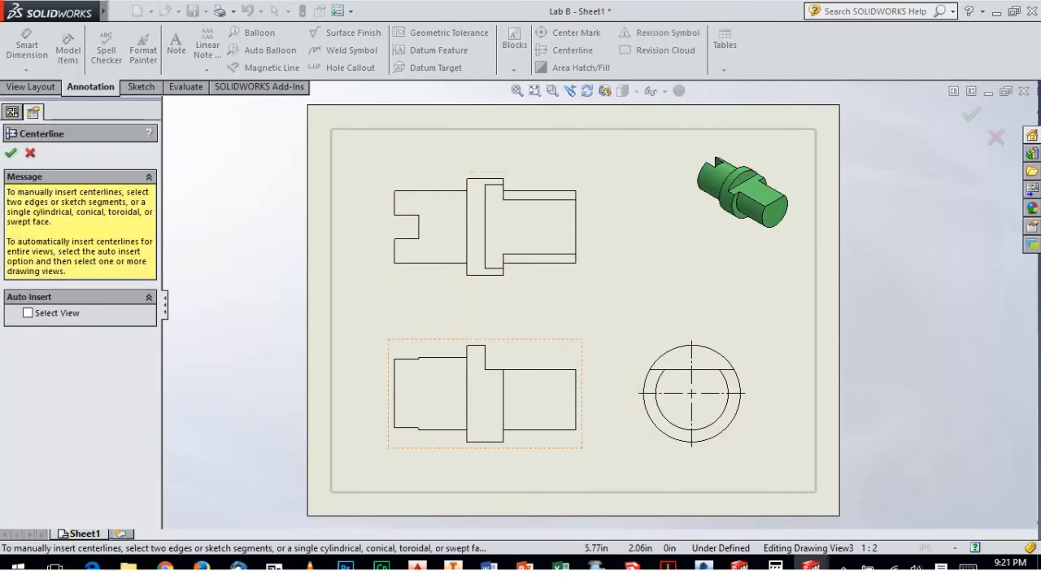
pyautogui.click(11, 154)
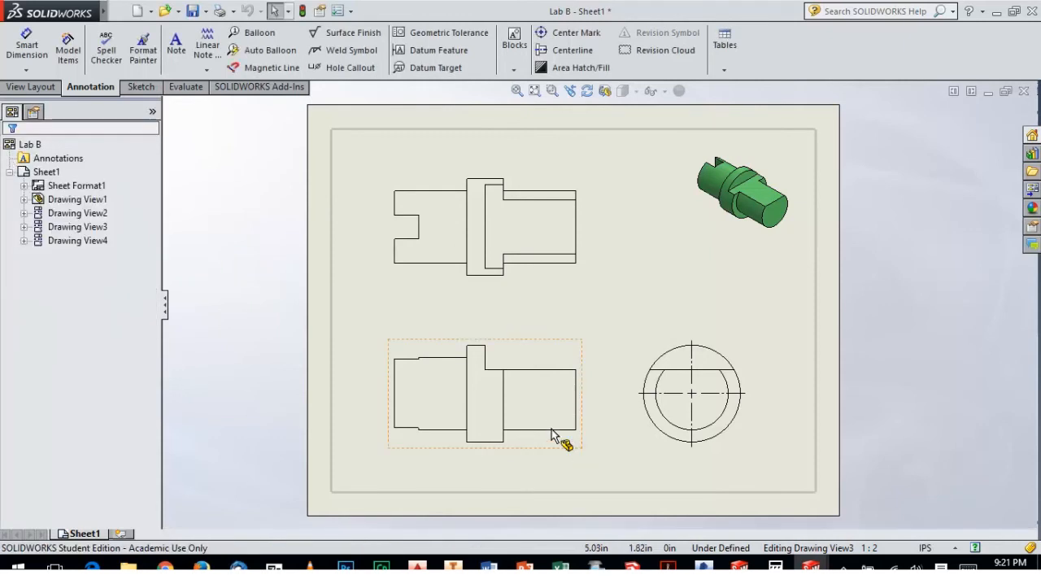
pyautogui.press('Return')
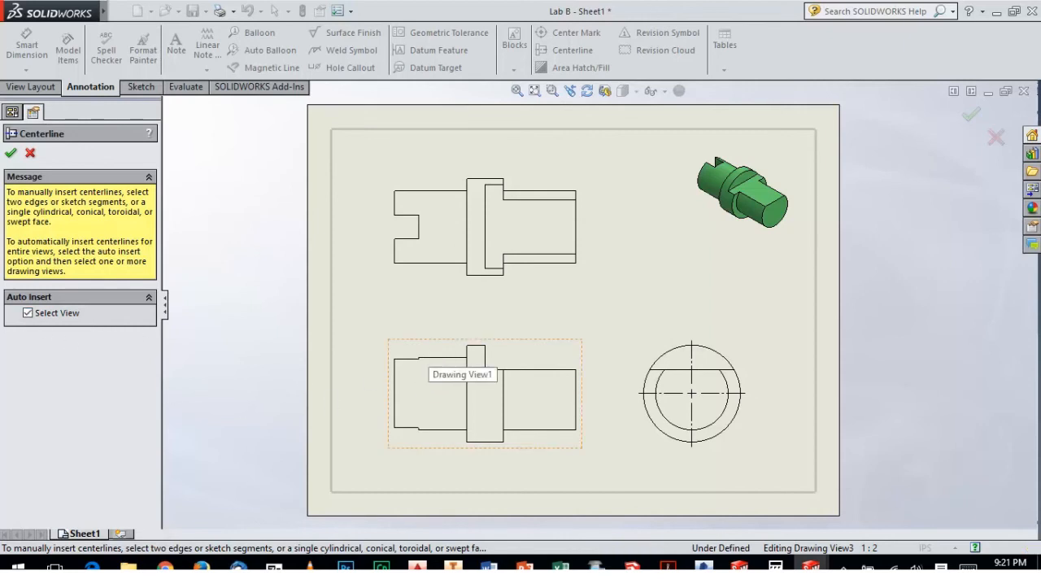
pyautogui.click(416, 380)
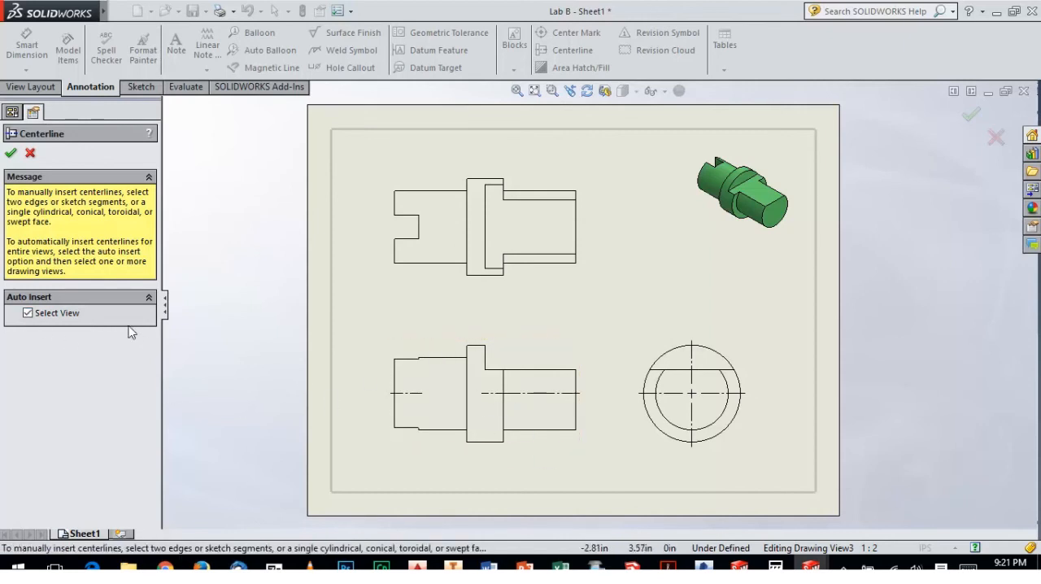
pyautogui.click(11, 152)
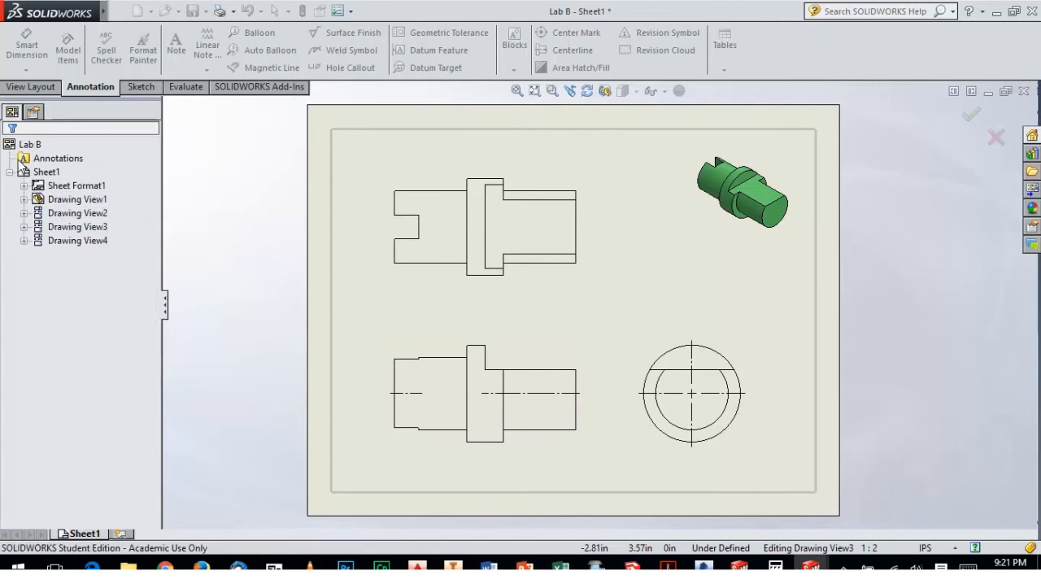
# Delete the front view's two extra centerline segments and stretch the remaining centerline across the part's full length
pyautogui.click(418, 394)
pyautogui.press('Delete')
pyautogui.click(498, 394)
pyautogui.press('Delete')
pyautogui.click(514, 395)
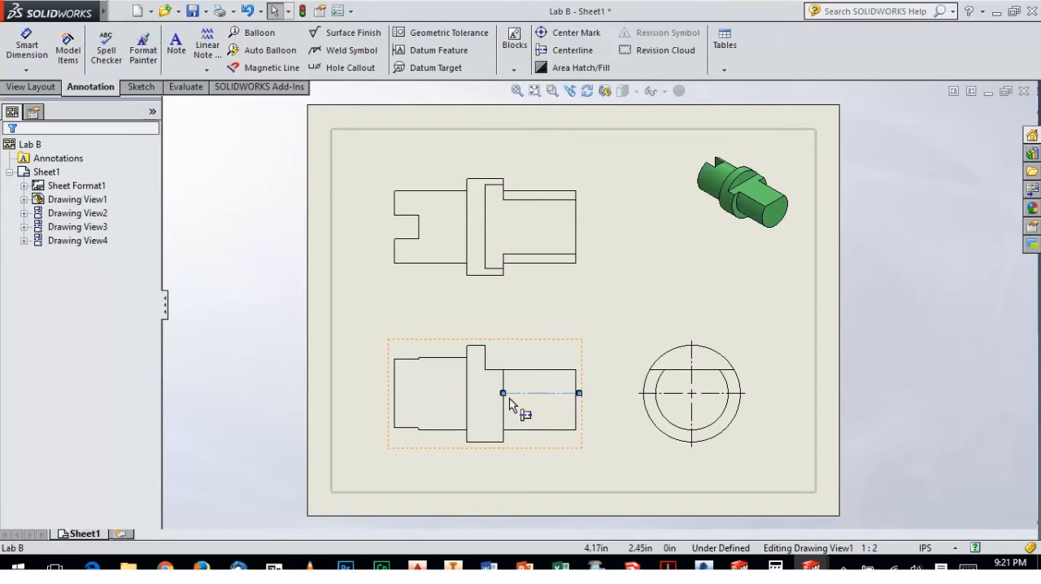
pyautogui.moveTo(503, 393); pyautogui.dragTo(392, 394)
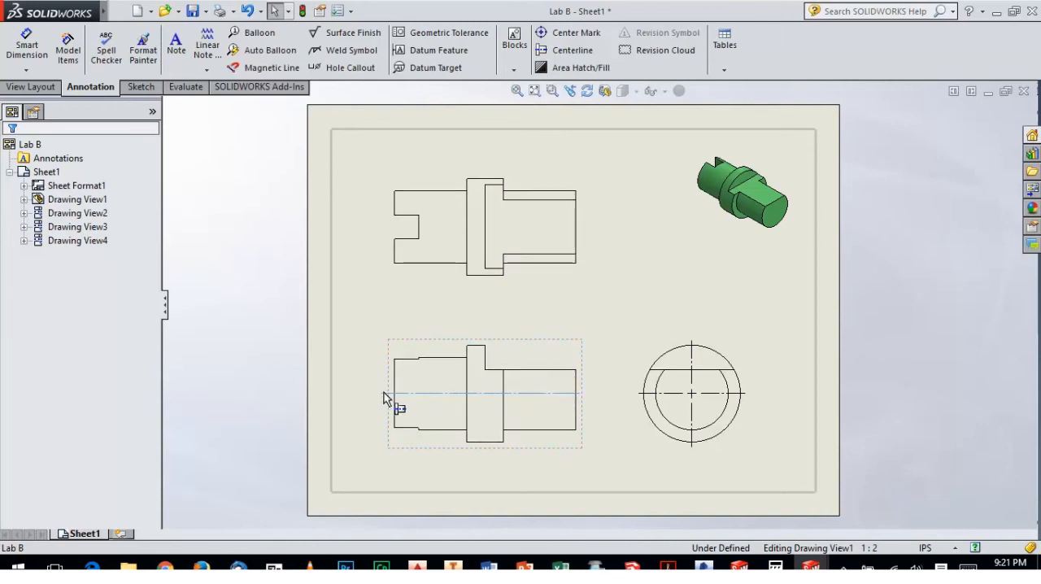
pyautogui.click(612, 382)
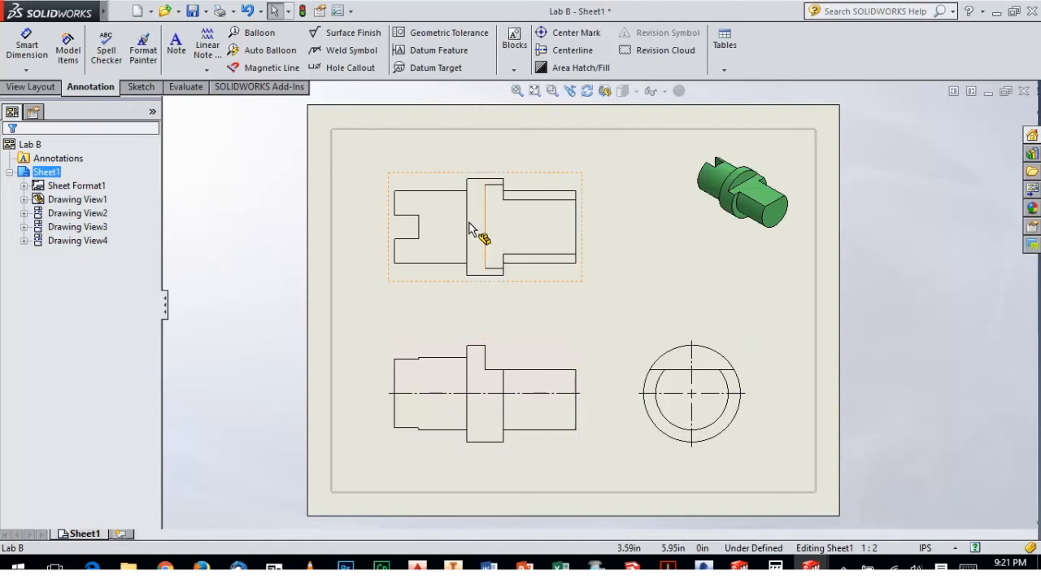
# Add a horizontal centerline along the axis of the top view
pyautogui.click(569, 50)
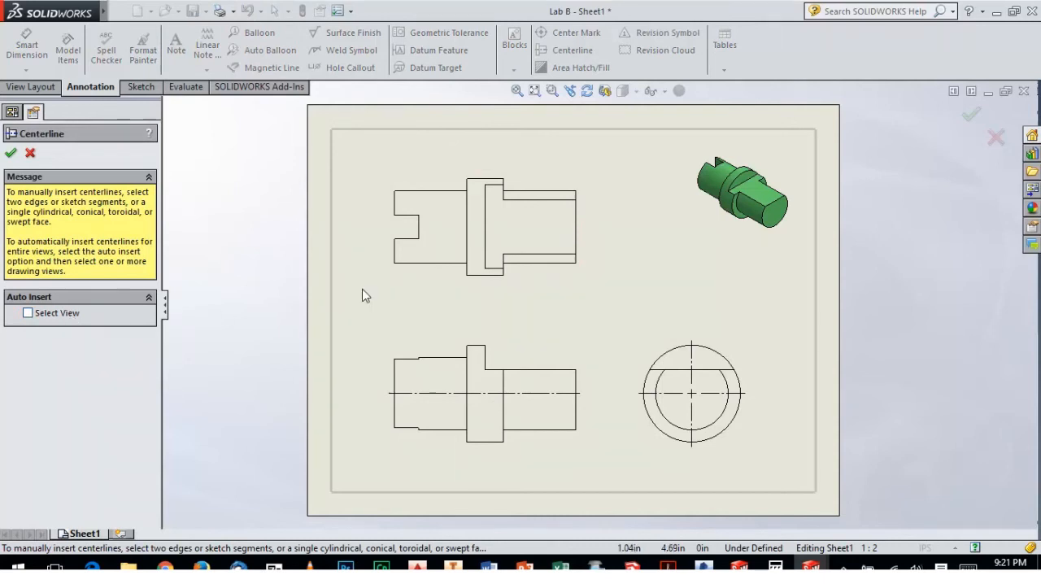
pyautogui.click(449, 268)
pyautogui.click(10, 154)
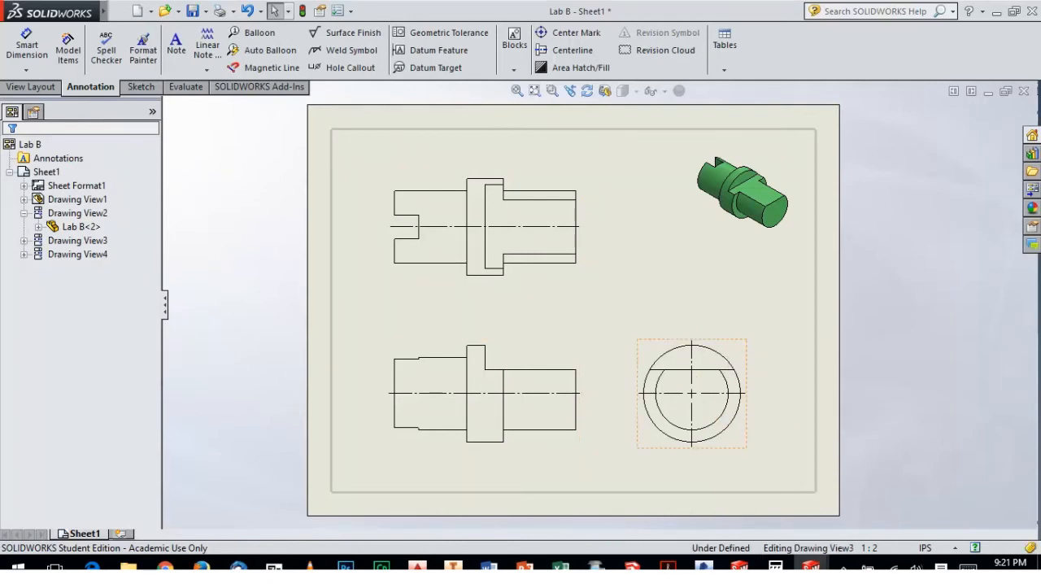
# Set the front view's display style to Hidden Lines Visible so the linked top and side views follow it
pyautogui.click(668, 361)
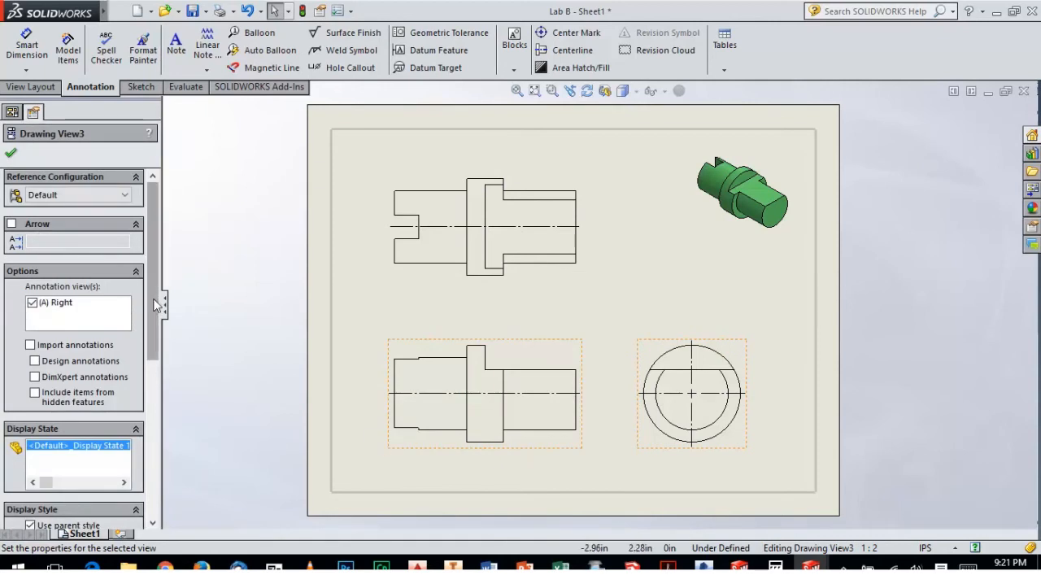
pyautogui.scroll(-3, 80, 411)
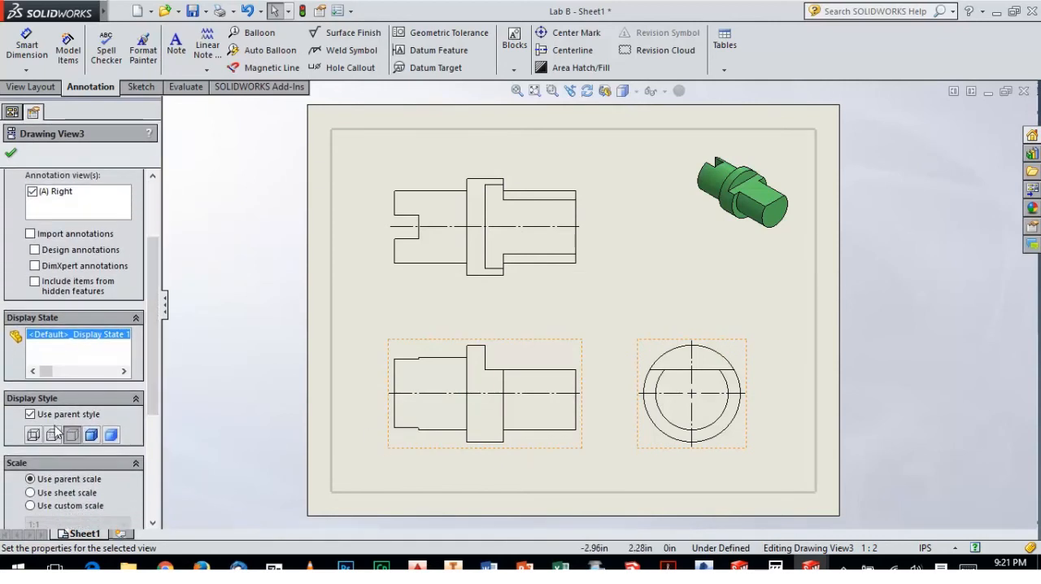
pyautogui.click(357, 465)
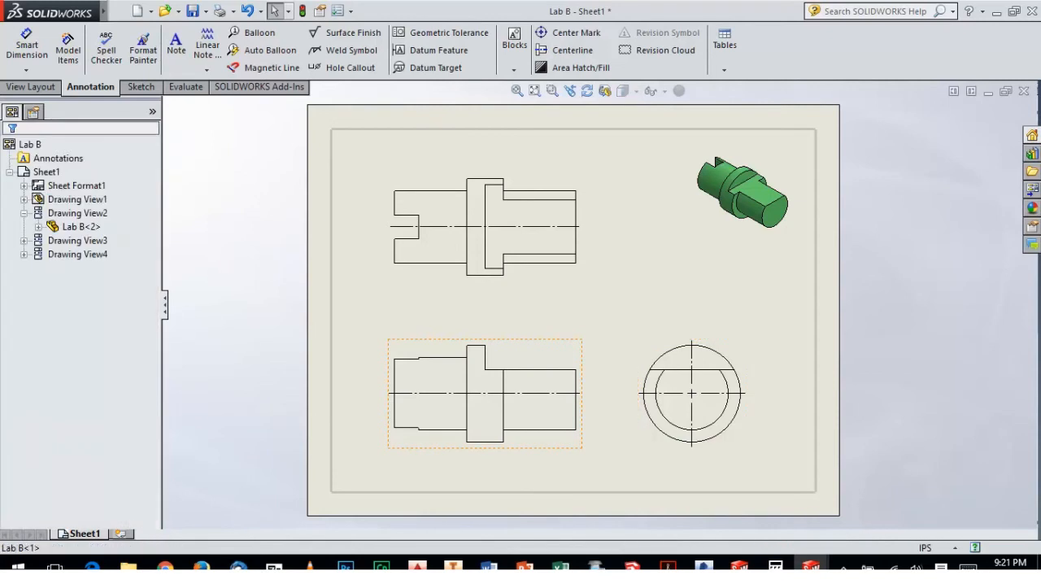
pyautogui.click(392, 446)
pyautogui.moveTo(155, 363); pyautogui.dragTo(172, 513)
pyautogui.click(60, 253)
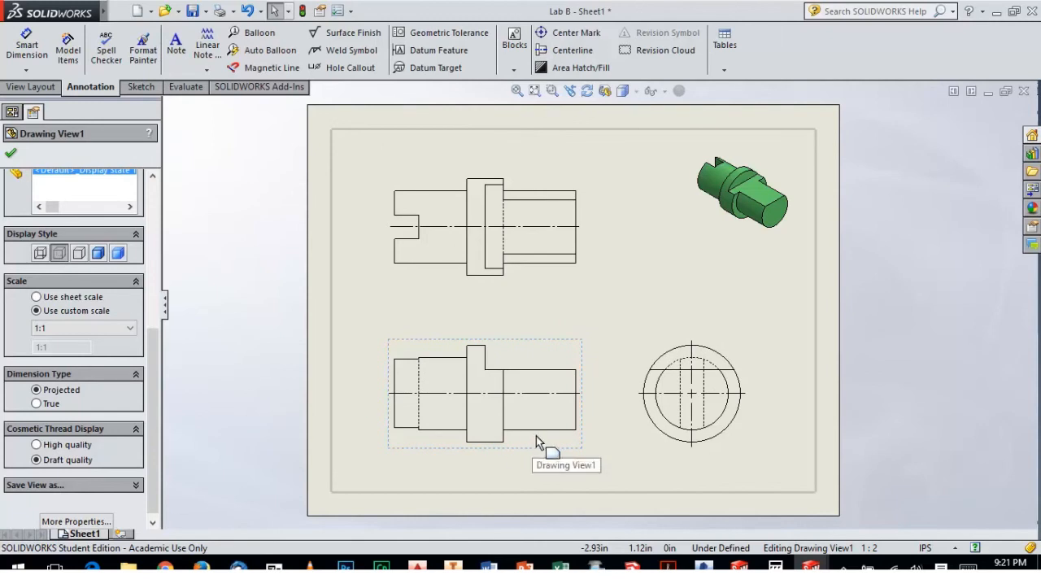
pyautogui.click(450, 479)
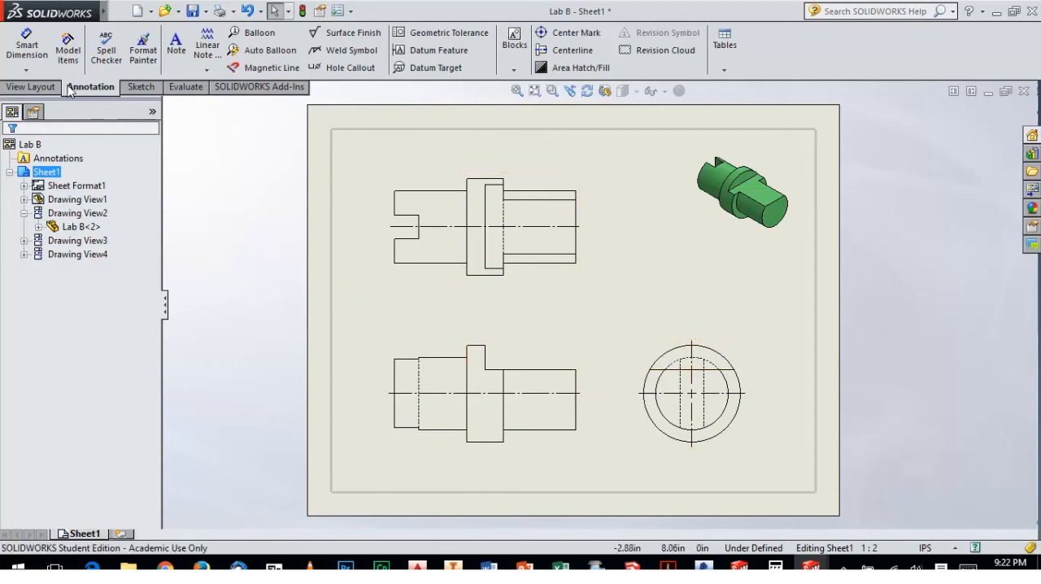
# Check the spacer's dimensions in the browser workbook and dimension the slot's width beside the SOLIDWORKS top view with Smart Dimension
pyautogui.click(27, 49)
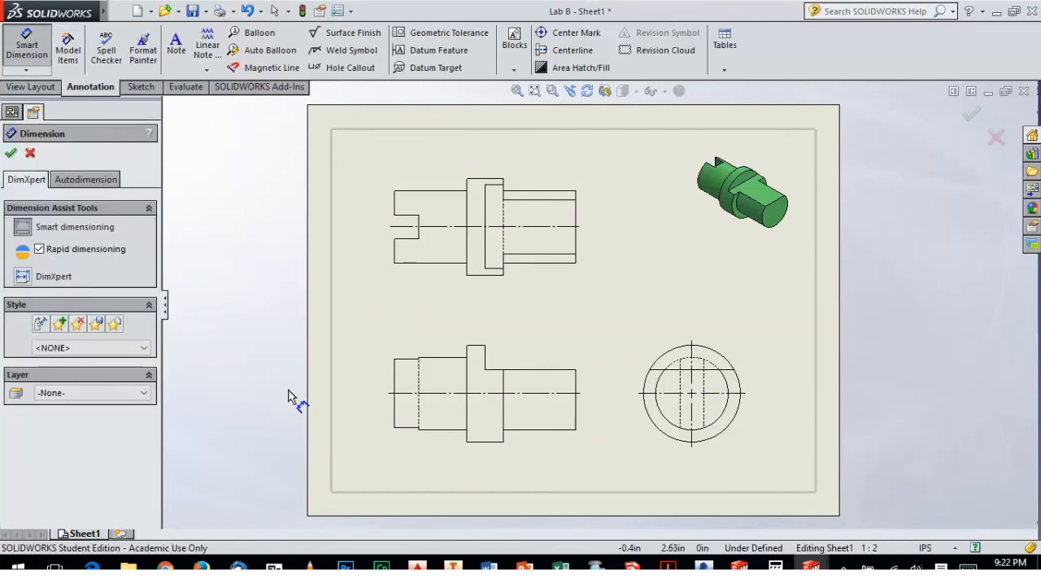
pyautogui.hotkey('alt', 'Tab')
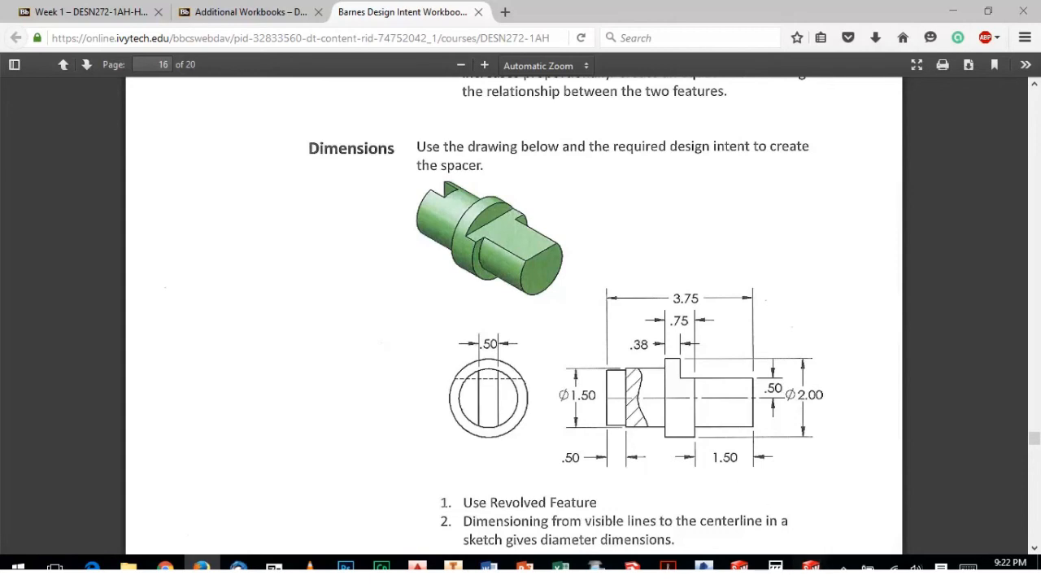
pyautogui.moveTo(812, 564)
pyautogui.click(777, 515)
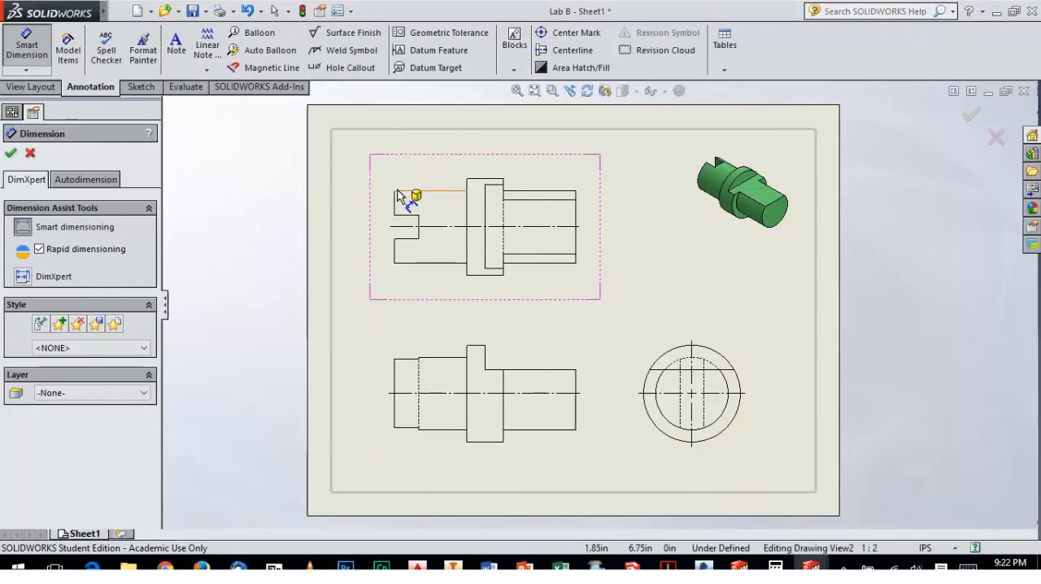
pyautogui.scroll(-1, 428, 243)
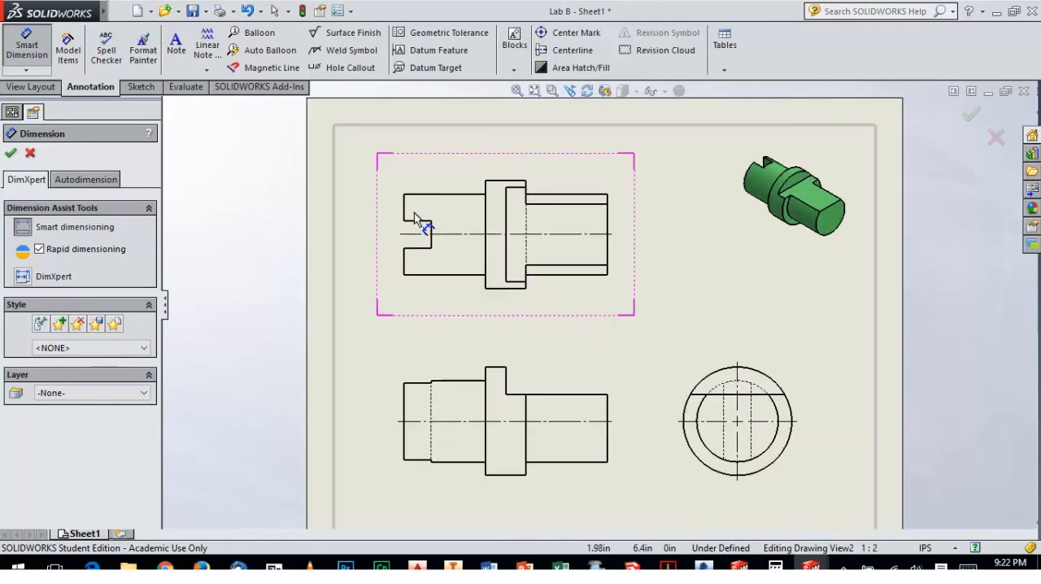
pyautogui.scroll(-1, 414, 212)
pyautogui.click(467, 254)
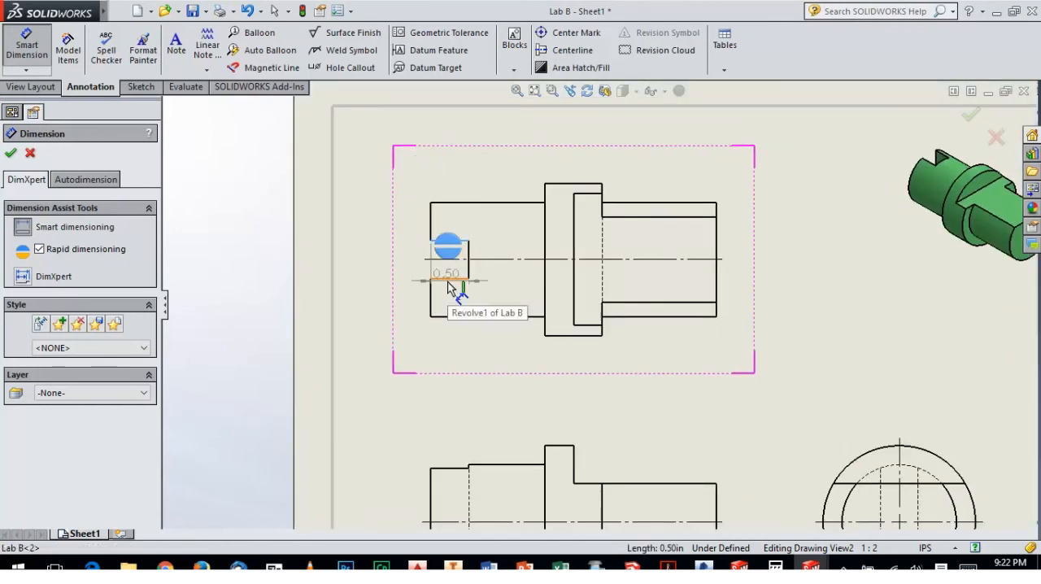
pyautogui.click(449, 280)
pyautogui.click(377, 262)
# Dimension the part's overall length above the front view
pyautogui.press('f')
pyautogui.scroll(-1, 611, 406)
pyautogui.click(493, 427)
pyautogui.click(667, 415)
pyautogui.click(578, 335)
# Add radius dimensions to the collar's outer arc and the inner shaft circle in the side view
pyautogui.scroll(-2, 838, 394)
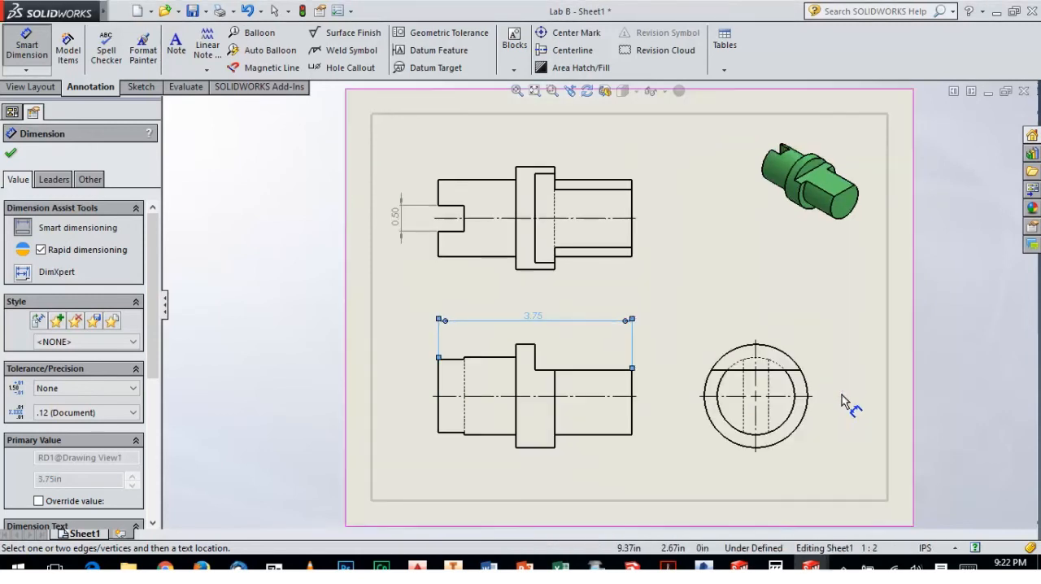
pyautogui.click(791, 363)
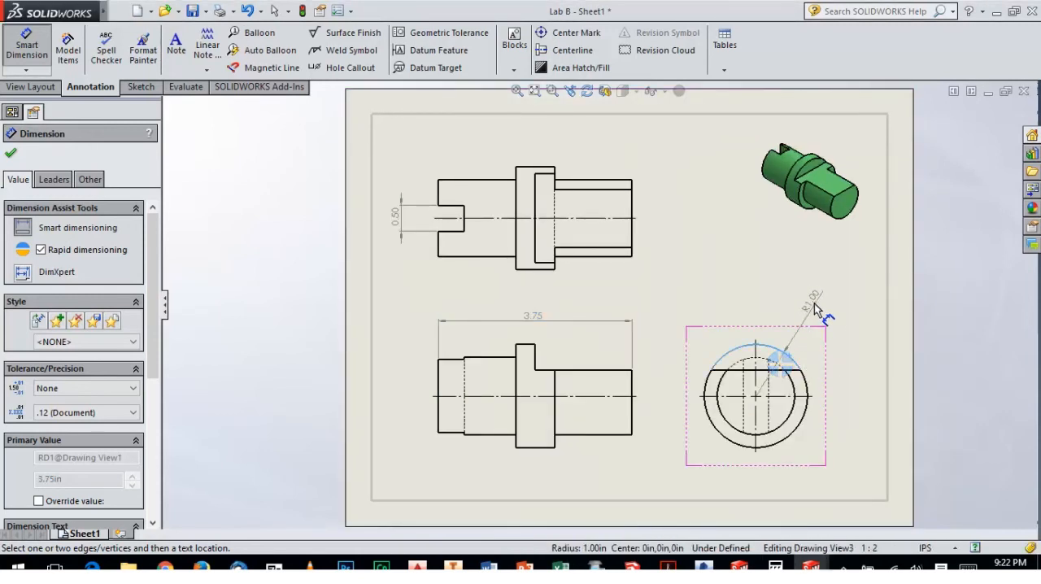
pyautogui.click(801, 313)
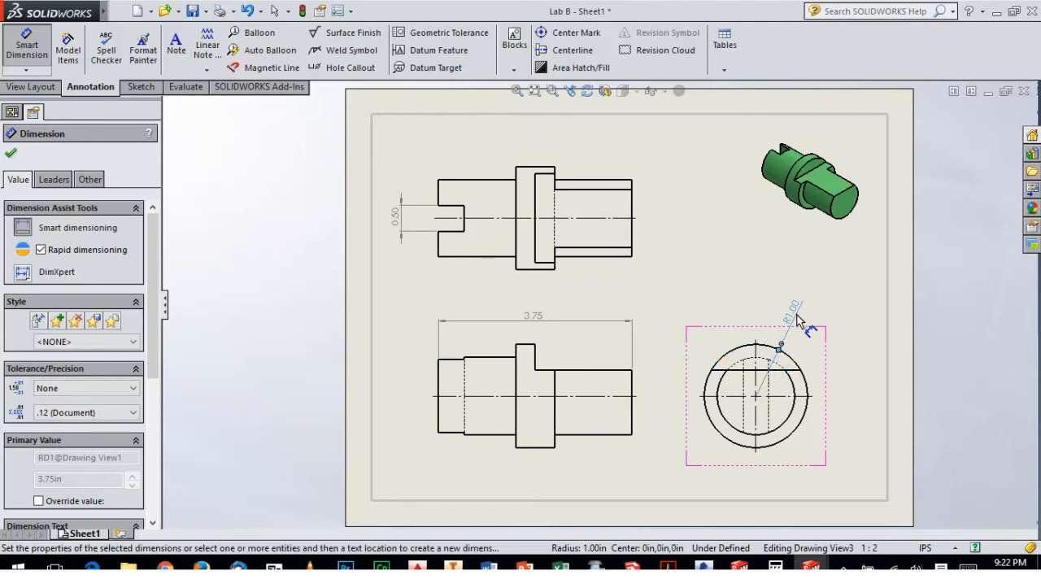
pyautogui.click(792, 408)
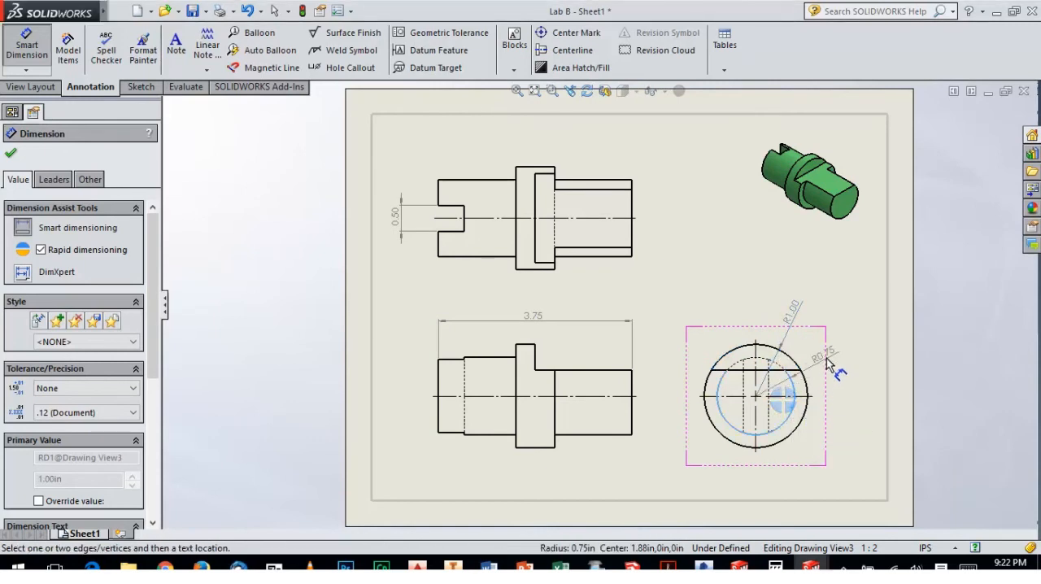
pyautogui.click(830, 358)
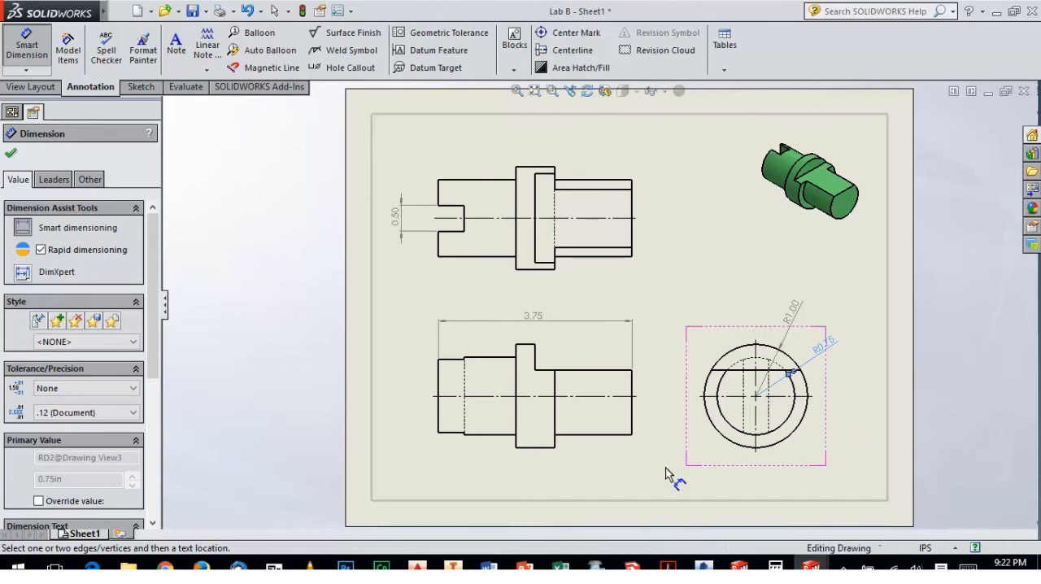
# Dimension the collar's full width above the front view and raise the overall length dimension to make room for it
pyautogui.click(537, 447)
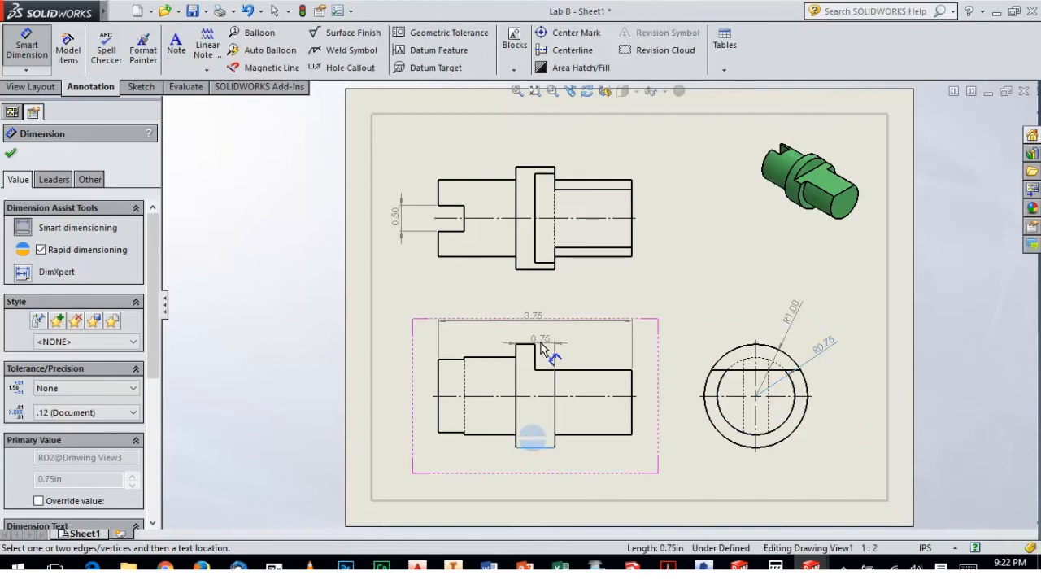
pyautogui.click(533, 334)
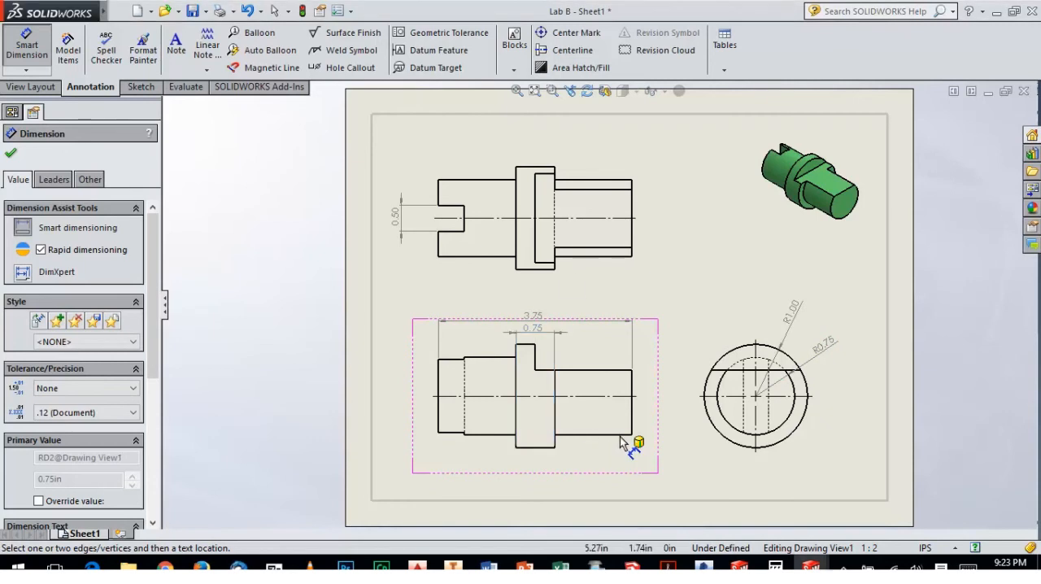
pyautogui.moveTo(573, 321); pyautogui.dragTo(574, 312)
pyautogui.press('Escape')
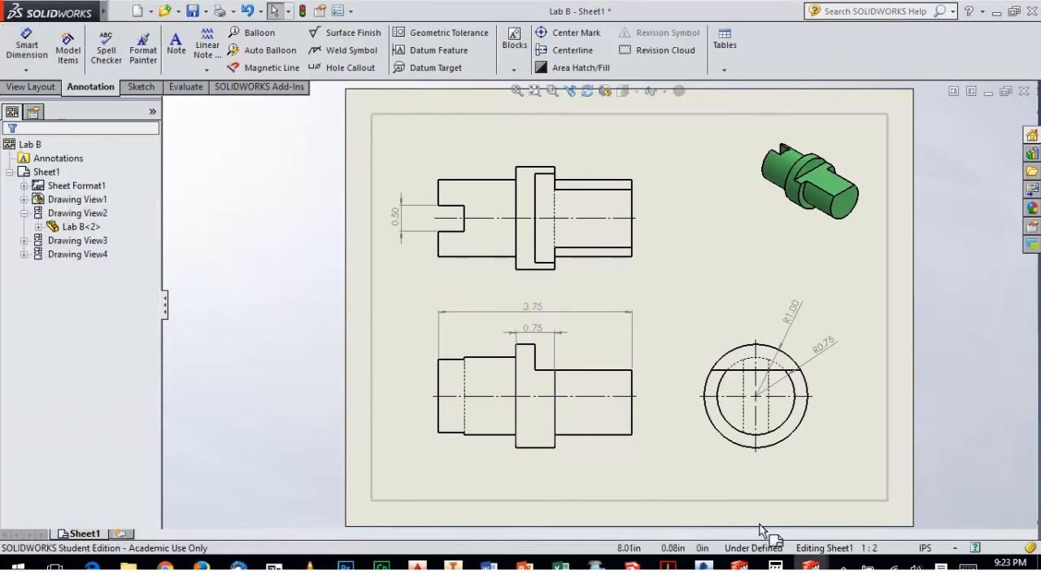
# Compare with the browser workbook's spacer drawing and dimension the slot's depth above the SOLIDWORKS top view
pyautogui.click(201, 567)
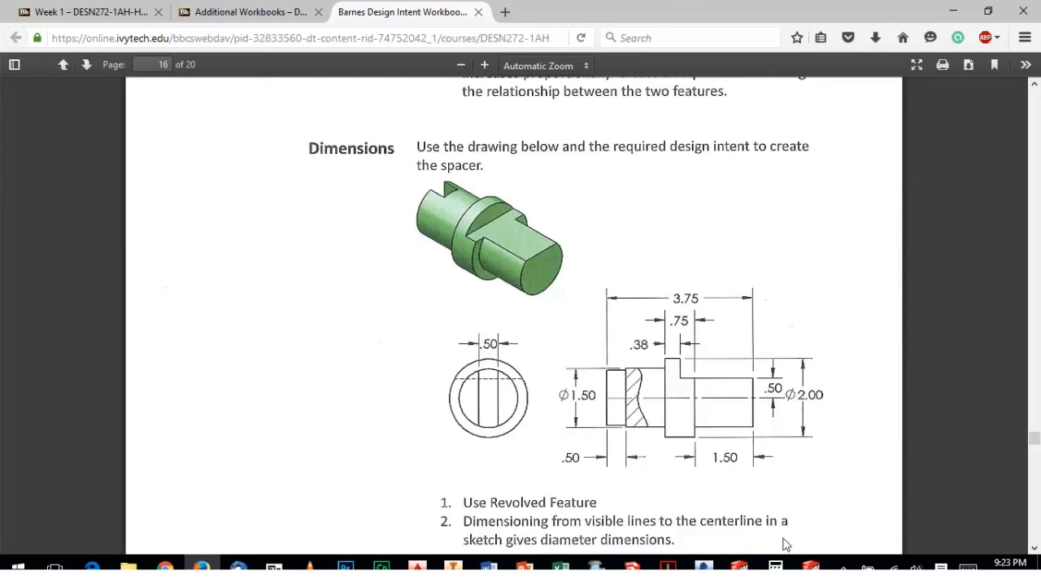
pyautogui.moveTo(811, 567)
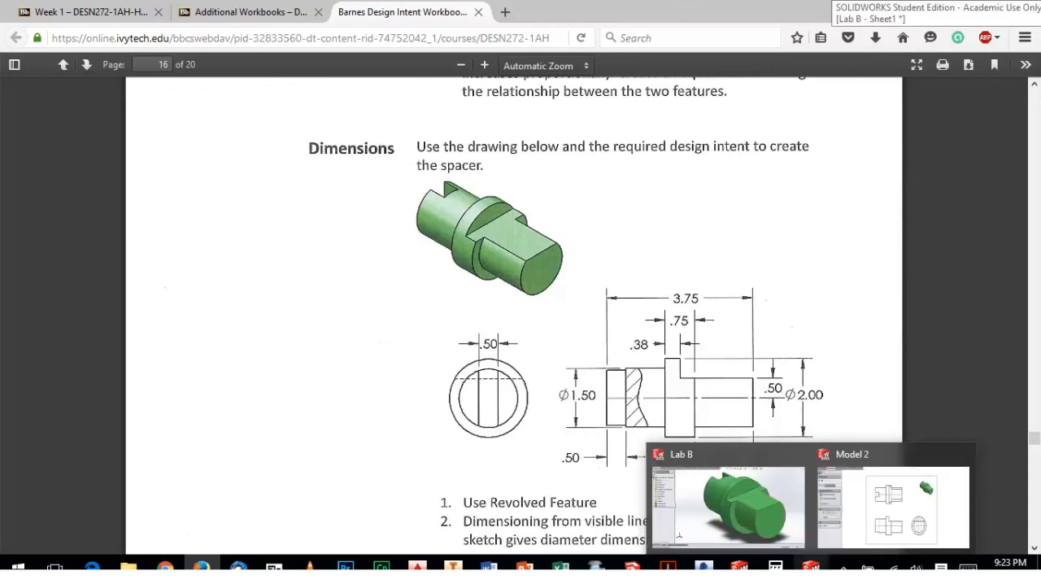
pyautogui.click(893, 505)
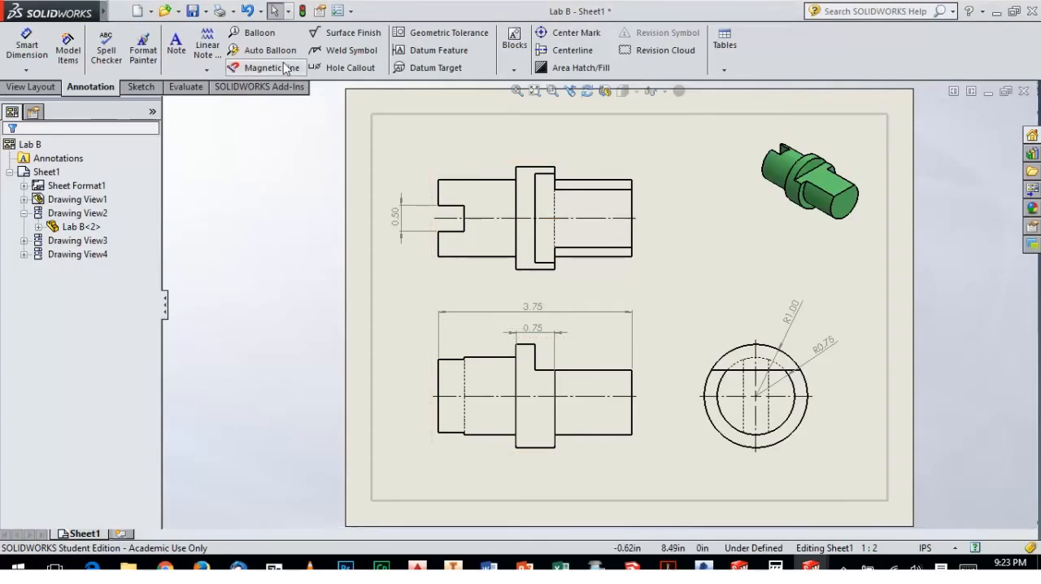
pyautogui.click(26, 44)
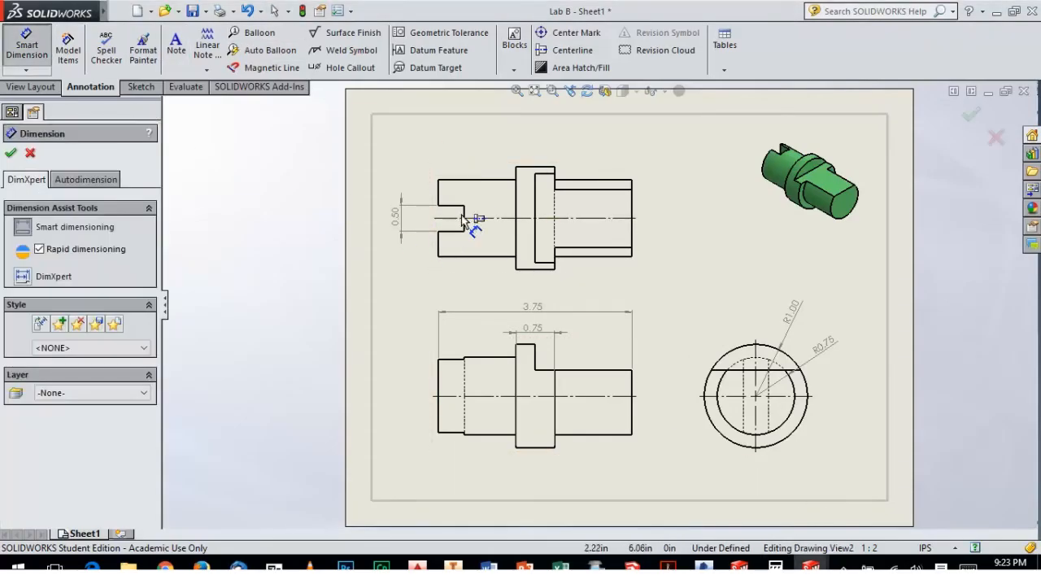
pyautogui.scroll(-1, 454, 205)
pyautogui.scroll(-1, 464, 213)
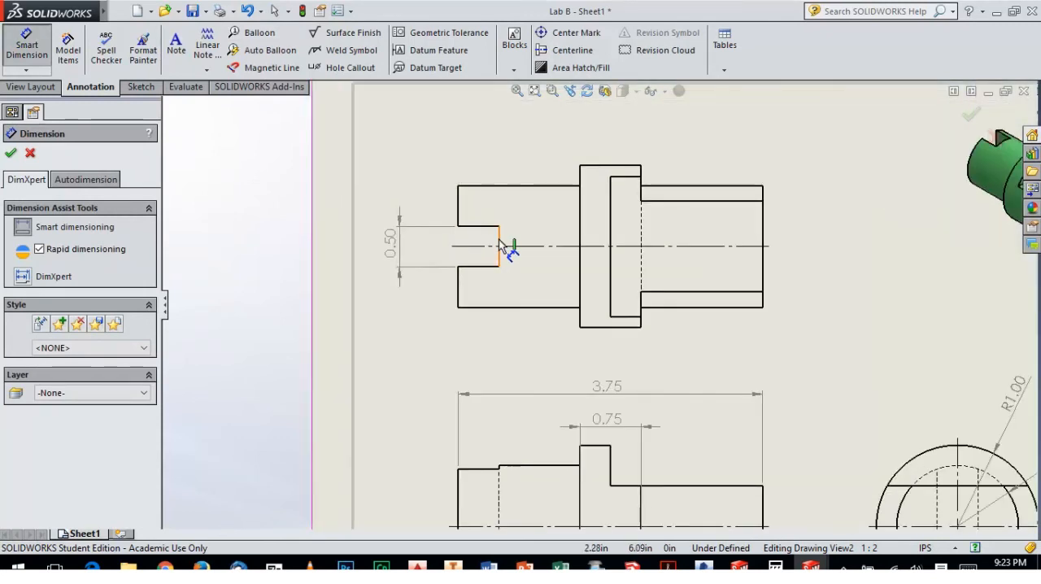
pyautogui.click(498, 242)
pyautogui.click(459, 214)
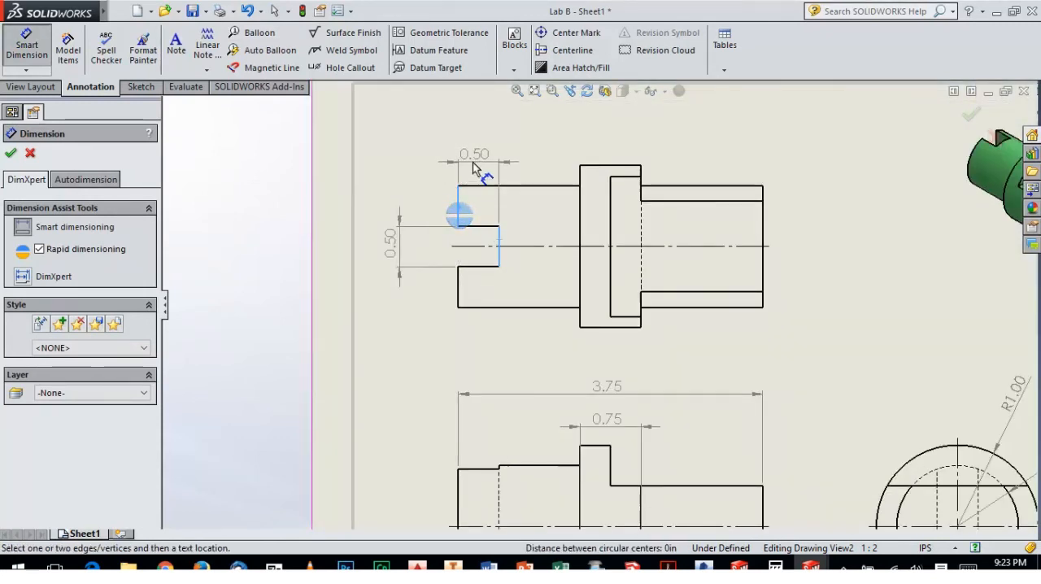
pyautogui.click(478, 164)
# Dimension the height from the centerline to the flat at the shaft end of the front view
pyautogui.scroll(-2, 561, 241)
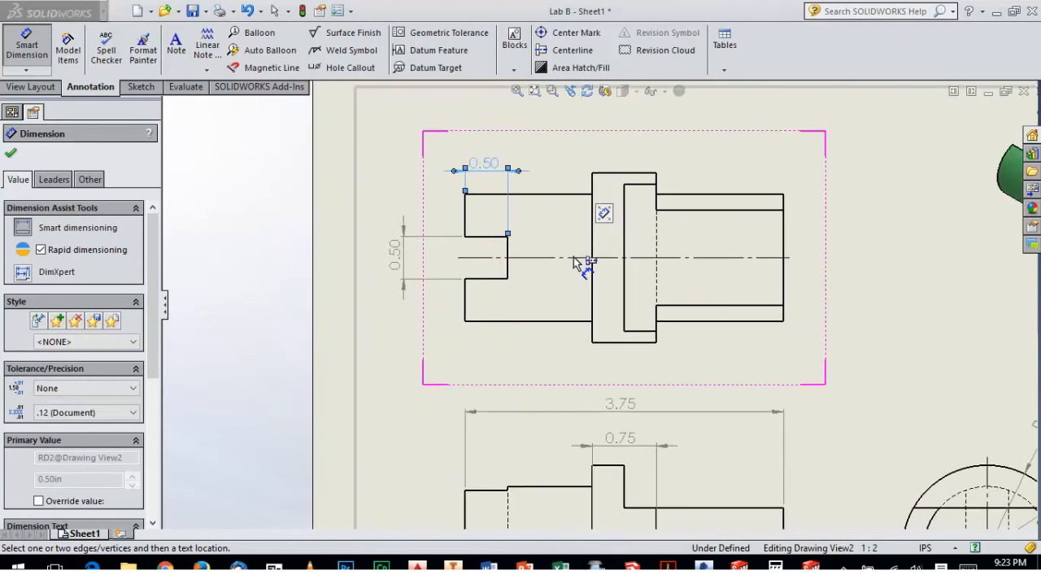
pyautogui.scroll(3, 574, 260)
pyautogui.scroll(-3, 708, 480)
pyautogui.click(670, 410)
pyautogui.click(662, 375)
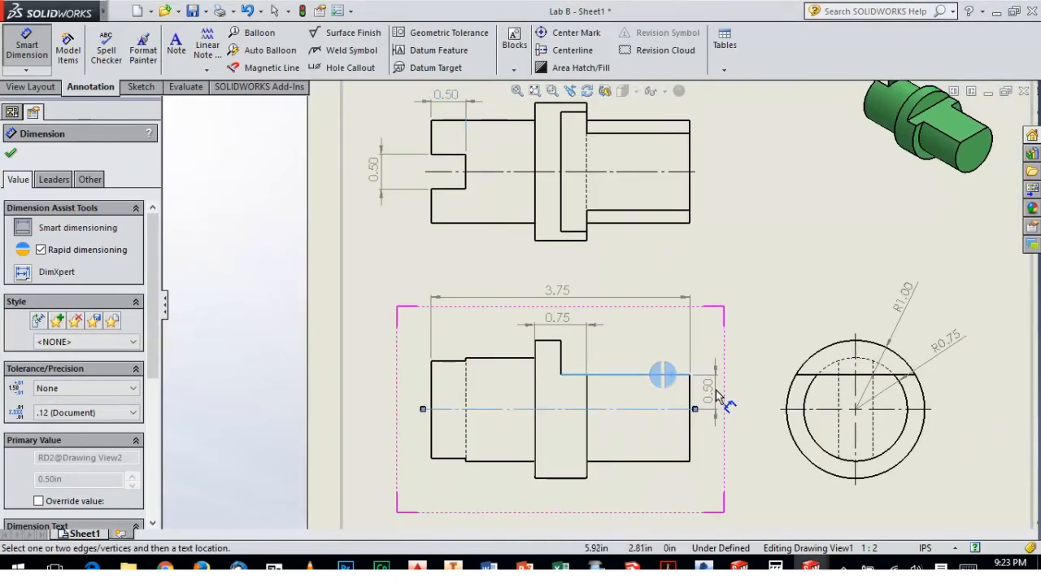
pyautogui.click(718, 395)
# Dimension the length from the collar's face to the flatted shaft's end, in line with the collar width dimension
pyautogui.scroll(-1, 608, 393)
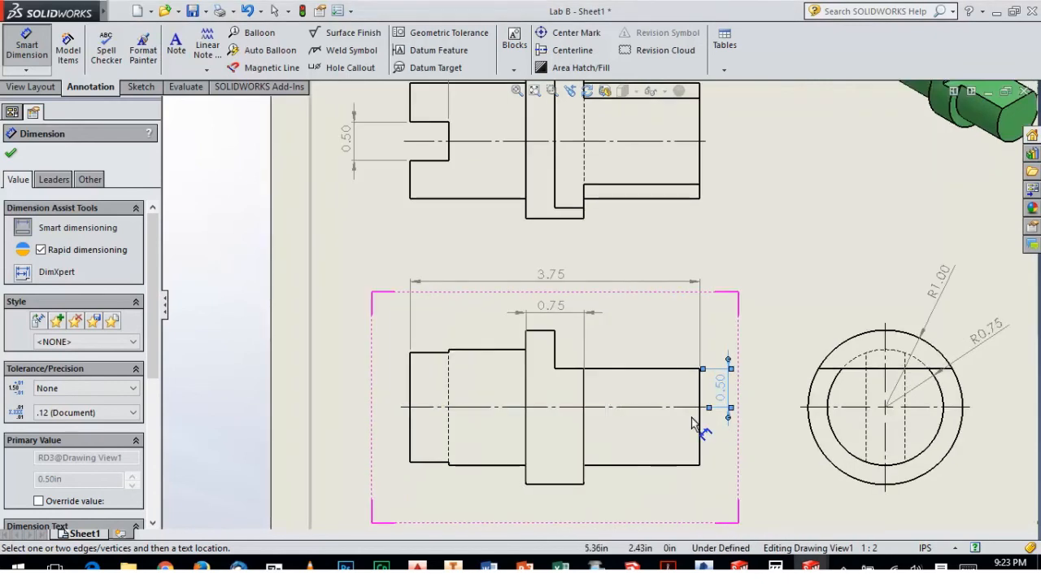
pyautogui.scroll(2, 609, 418)
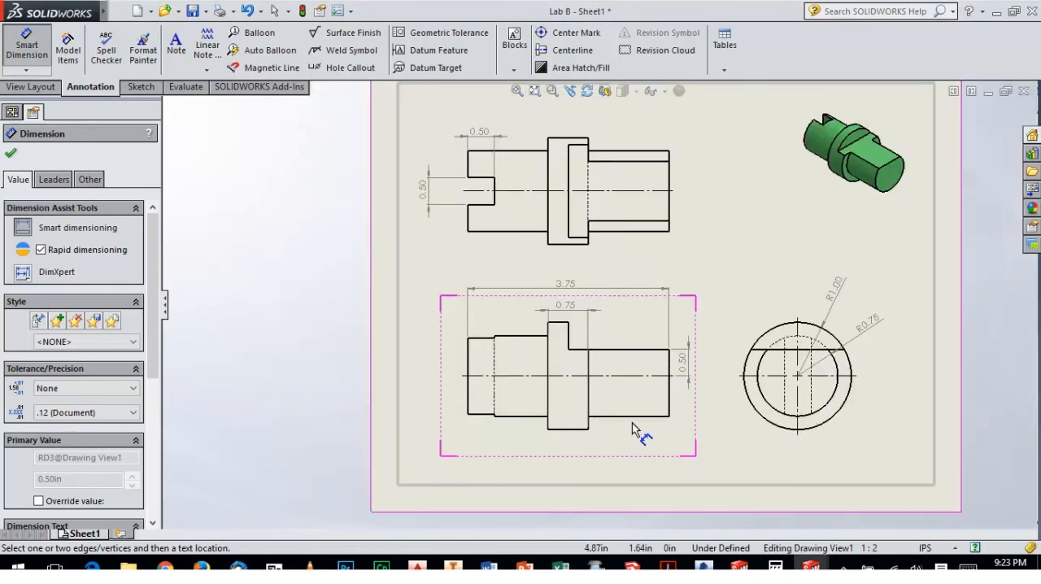
pyautogui.scroll(-2, 639, 376)
pyautogui.click(588, 420)
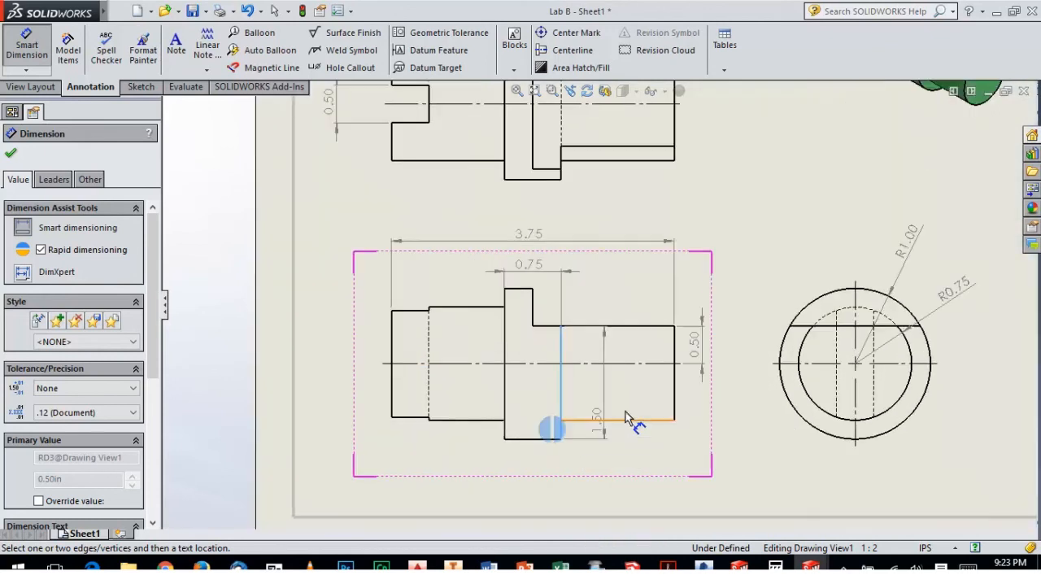
pyautogui.click(675, 397)
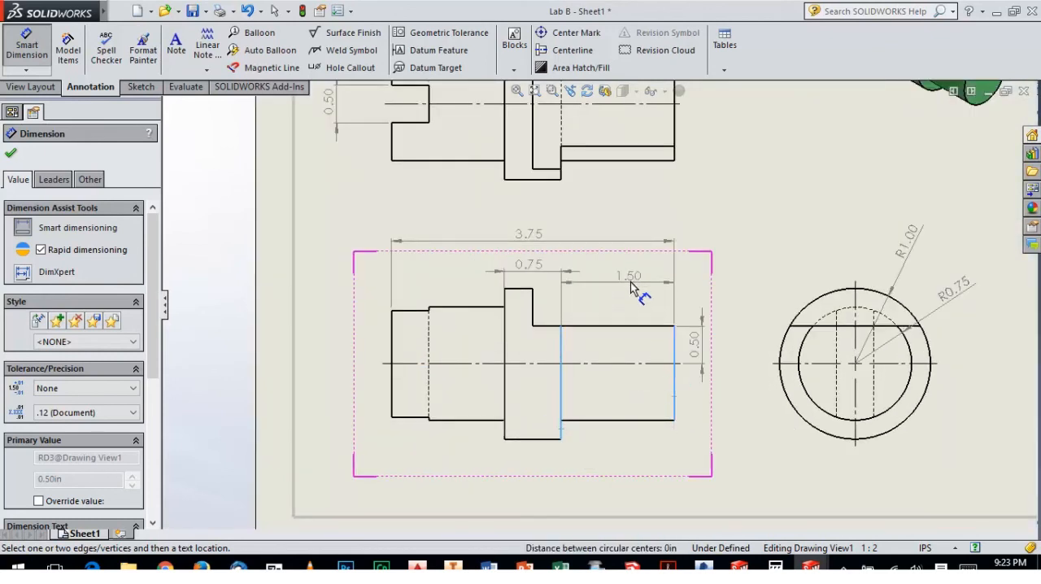
pyautogui.click(632, 276)
pyautogui.click(729, 265)
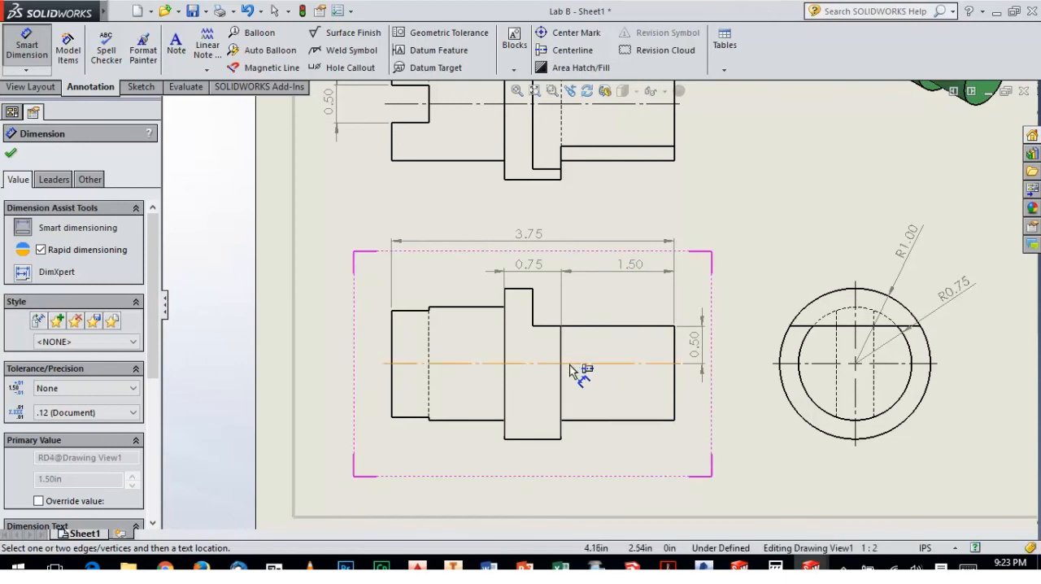
# Recheck the browser workbook and raise the front view's overall length, collar width and shaft length dimensions in the SOLIDWORKS drawing
pyautogui.scroll(3, 562, 379)
pyautogui.scroll(-2, 599, 330)
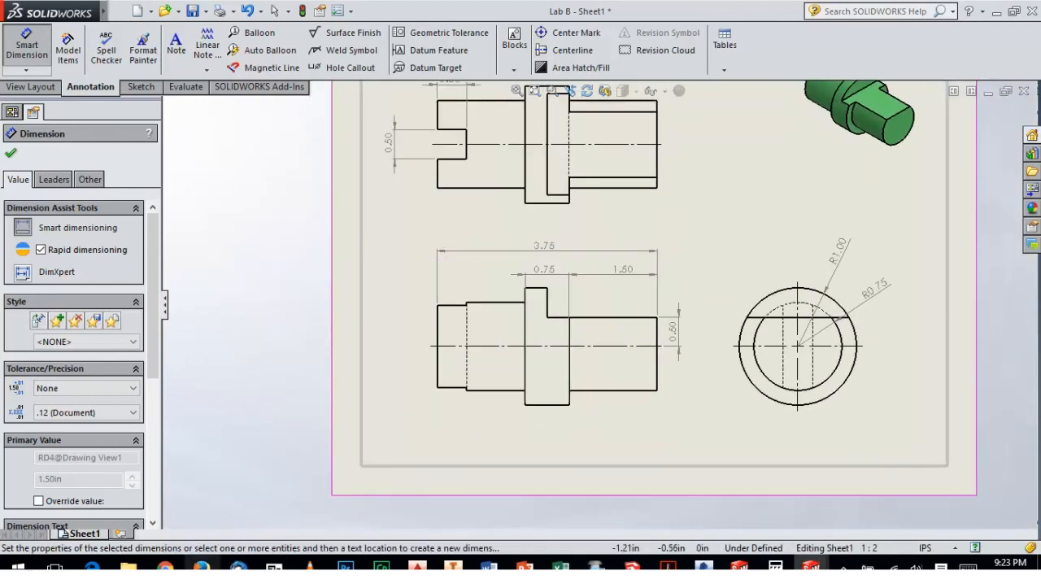
pyautogui.click(201, 567)
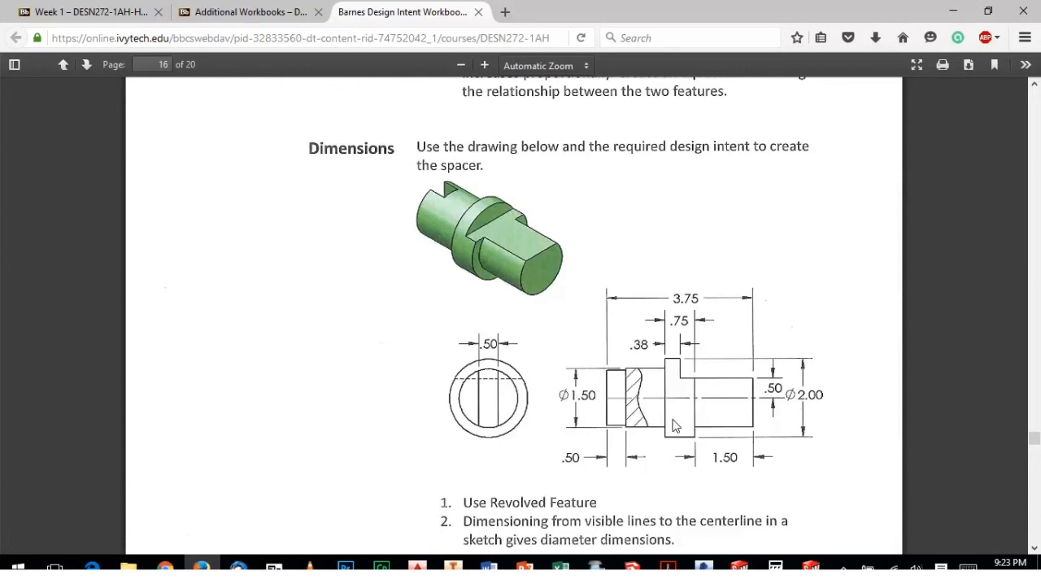
pyautogui.moveTo(811, 568)
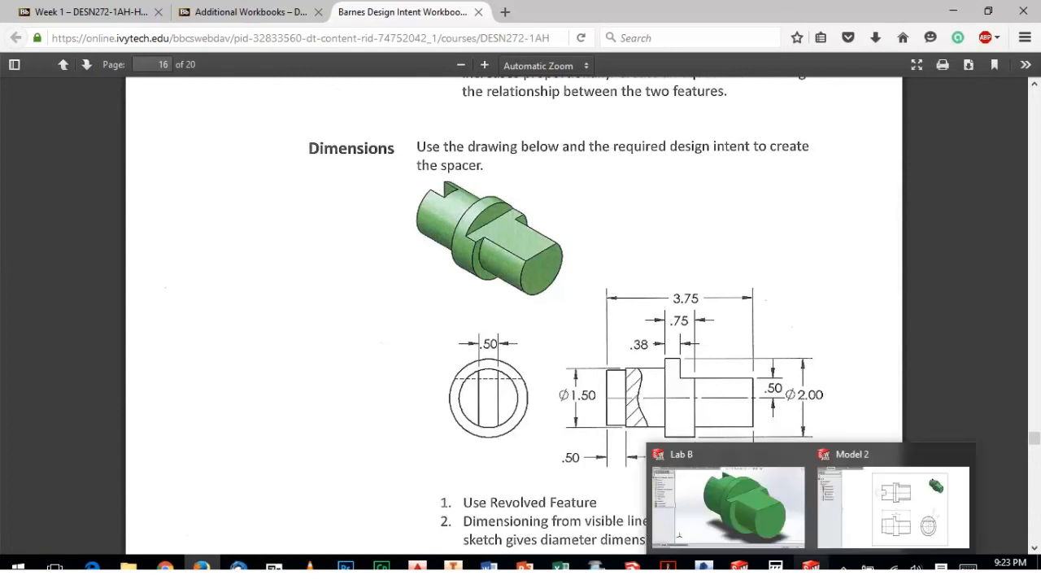
pyautogui.click(729, 505)
pyautogui.scroll(-3, 569, 302)
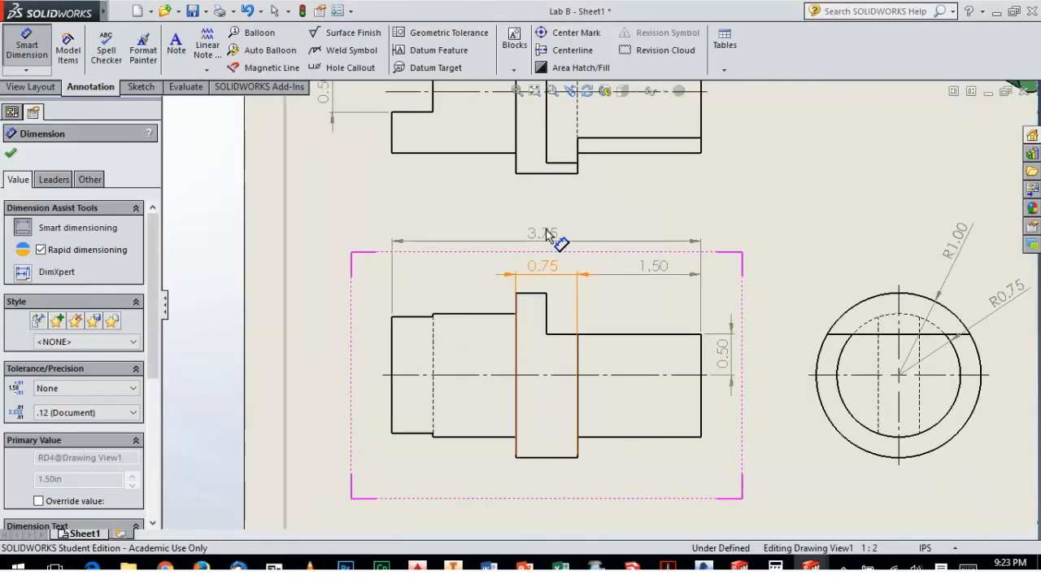
pyautogui.moveTo(546, 232); pyautogui.dragTo(548, 217)
pyautogui.moveTo(538, 263); pyautogui.dragTo(539, 249)
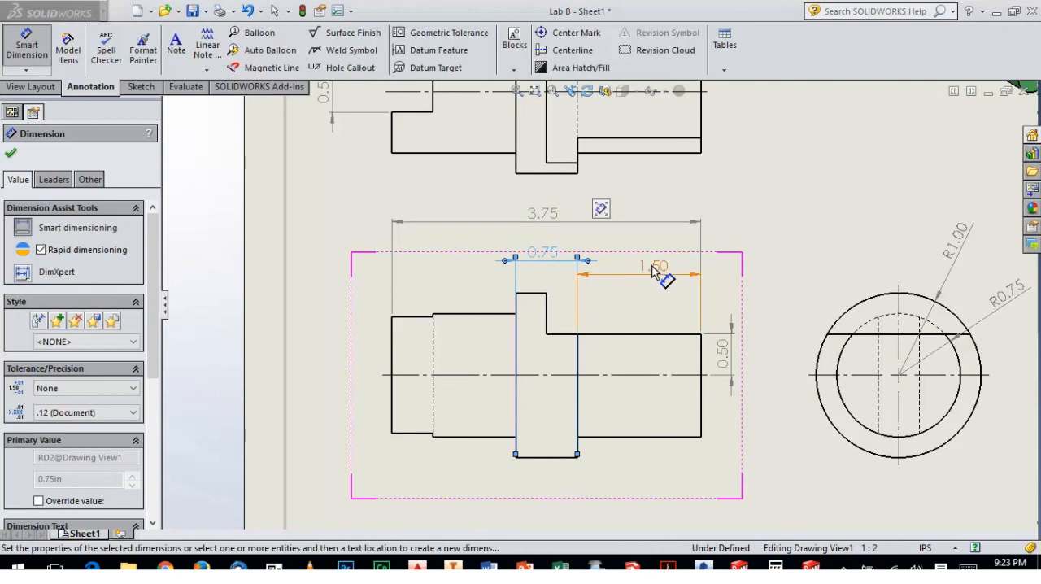
pyautogui.moveTo(652, 268); pyautogui.dragTo(655, 254)
# Dimension the width of the collar's raised step in the front view, placing the text beside it below the collar width dimension
pyautogui.click(24, 45)
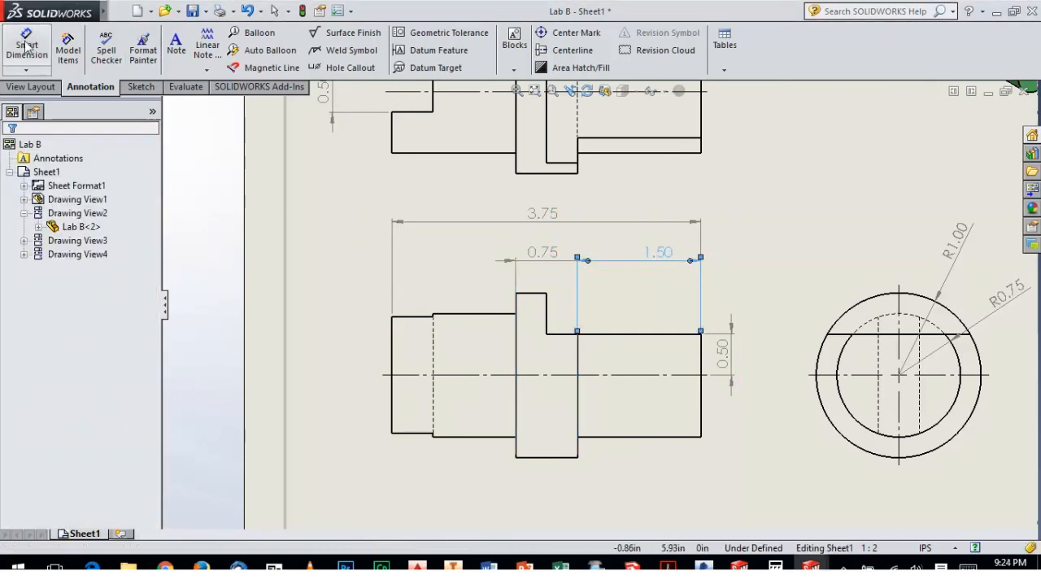
pyautogui.click(540, 293)
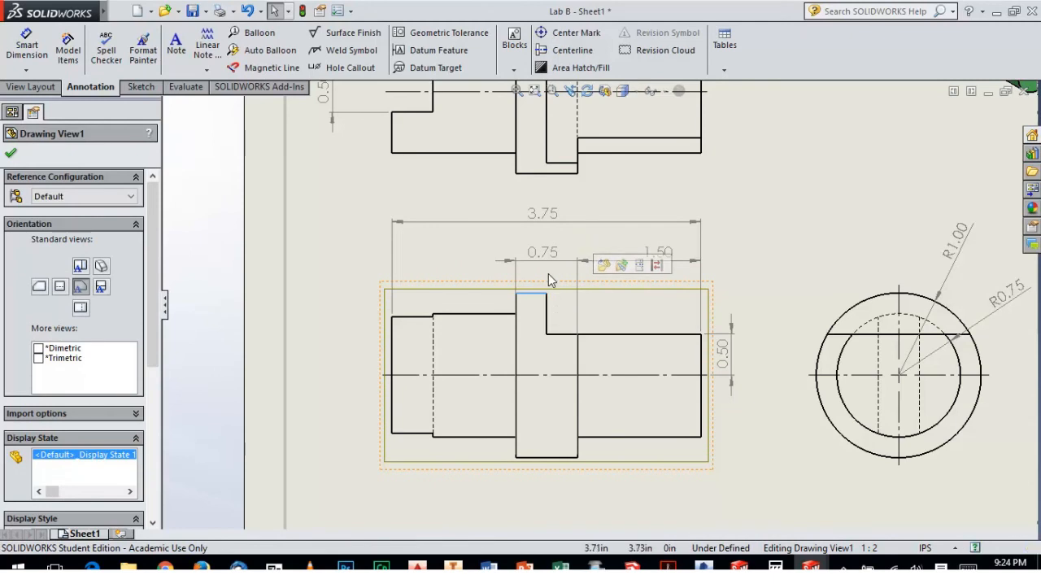
pyautogui.click(27, 45)
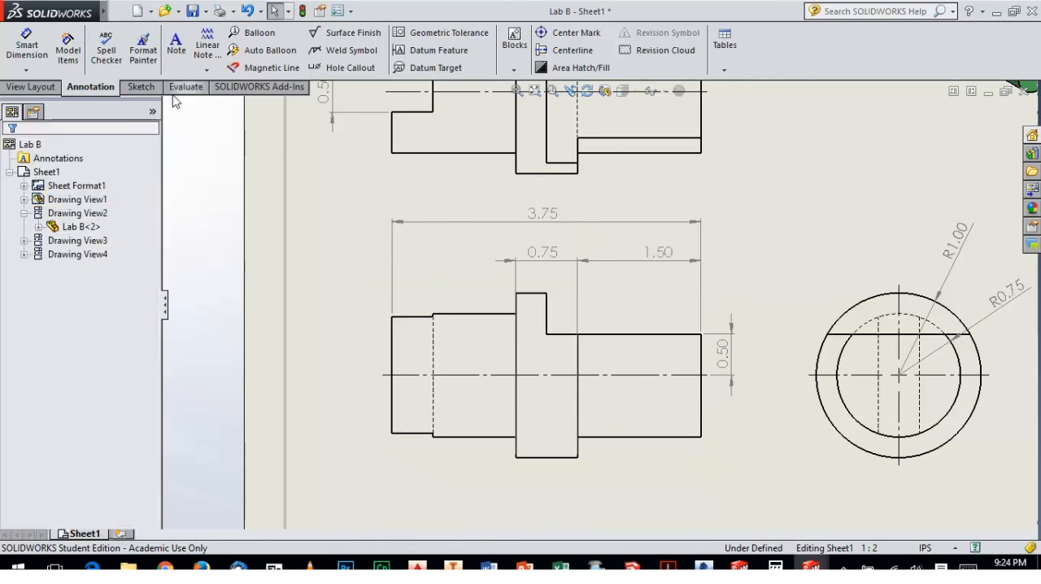
pyautogui.click(519, 306)
pyautogui.click(547, 313)
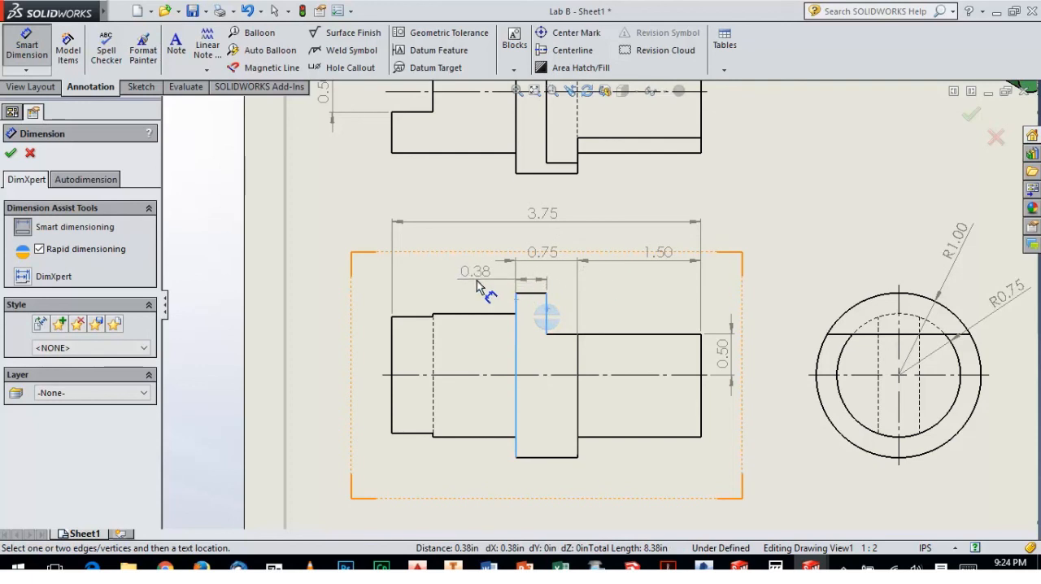
pyautogui.click(477, 281)
pyautogui.press('Escape')
pyautogui.scroll(1, 537, 305)
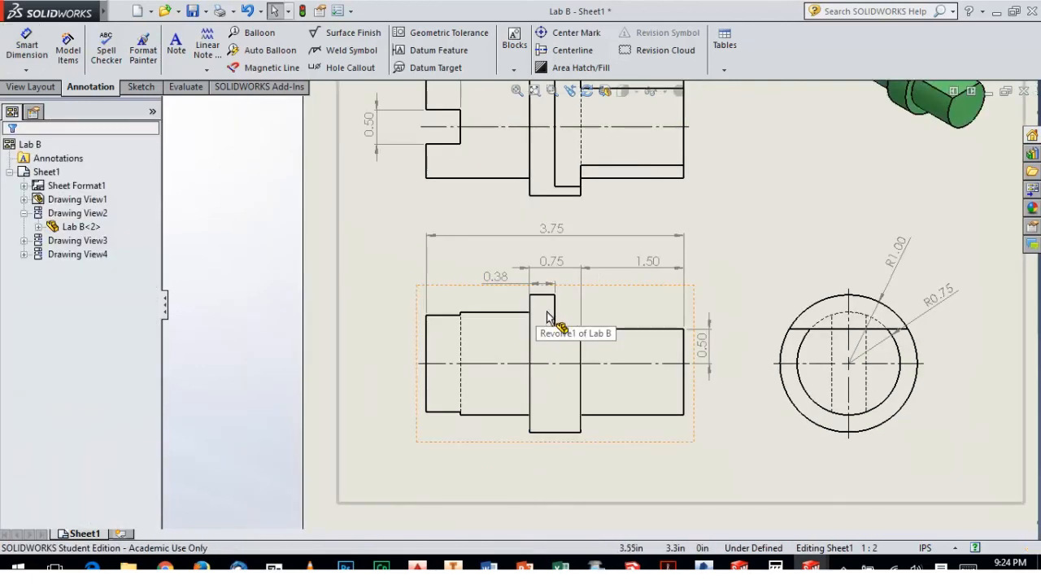
pyautogui.scroll(2, 683, 334)
pyautogui.moveTo(773, 277); pyautogui.dragTo(716, 322, button='middle')
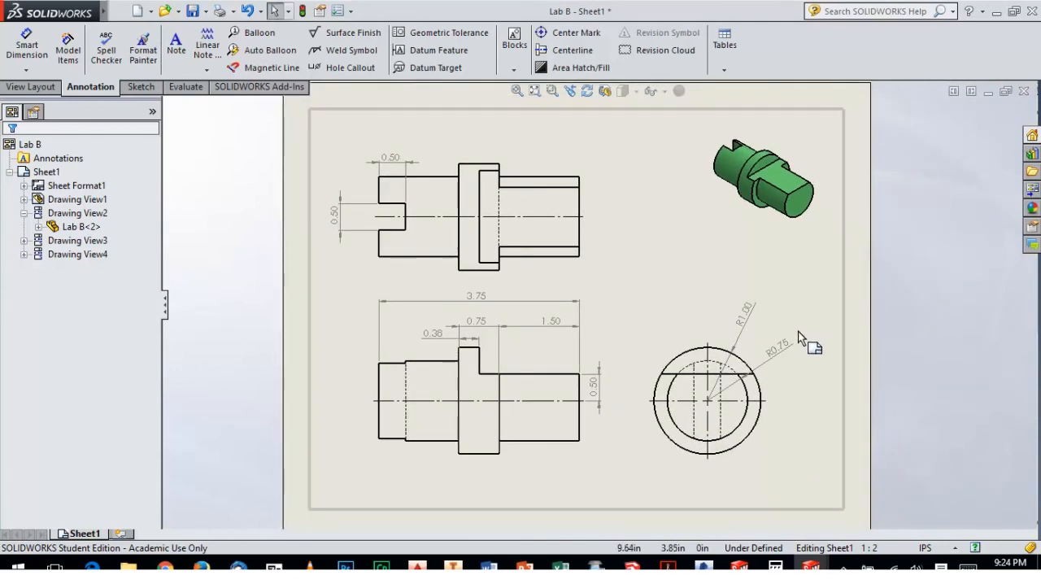